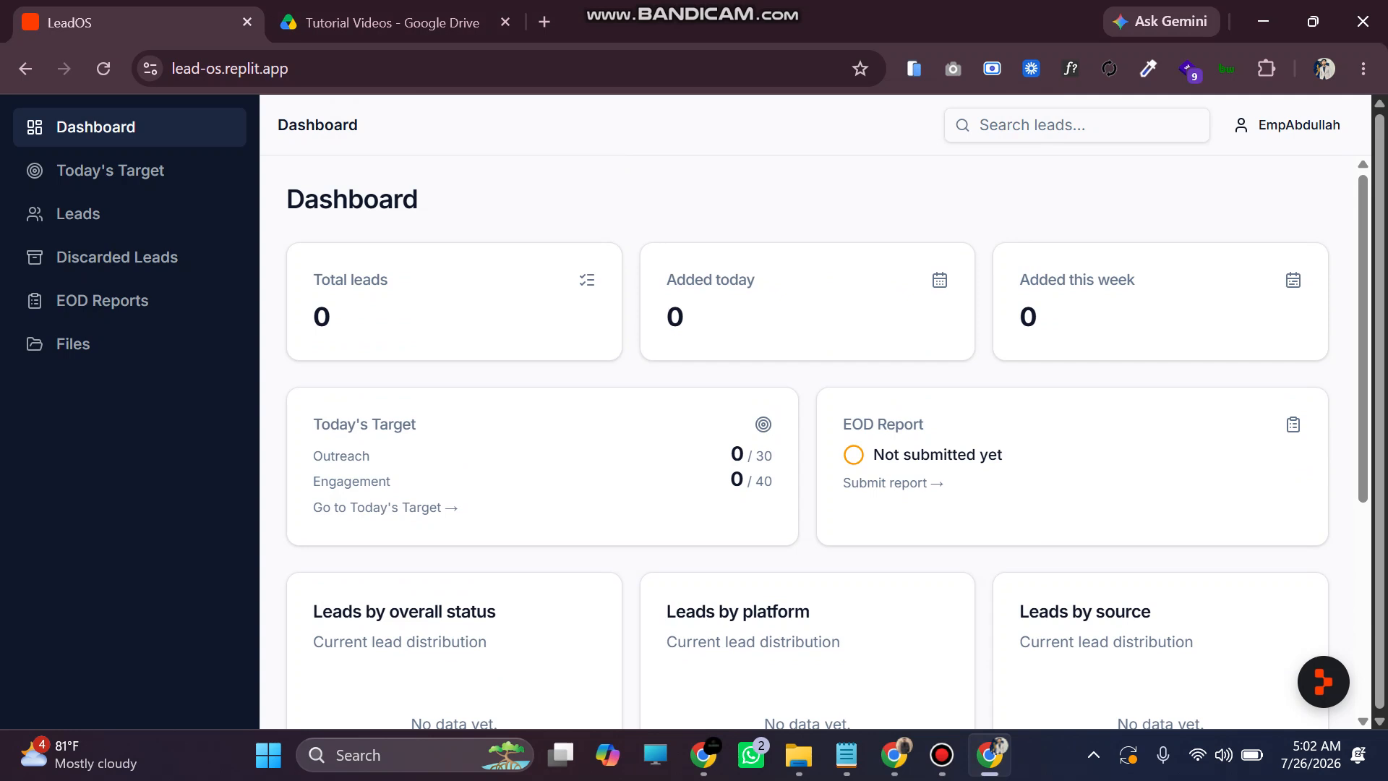
# Open the Files page and filter the company documents to the Claude Prompts category
pyautogui.click(73, 344)
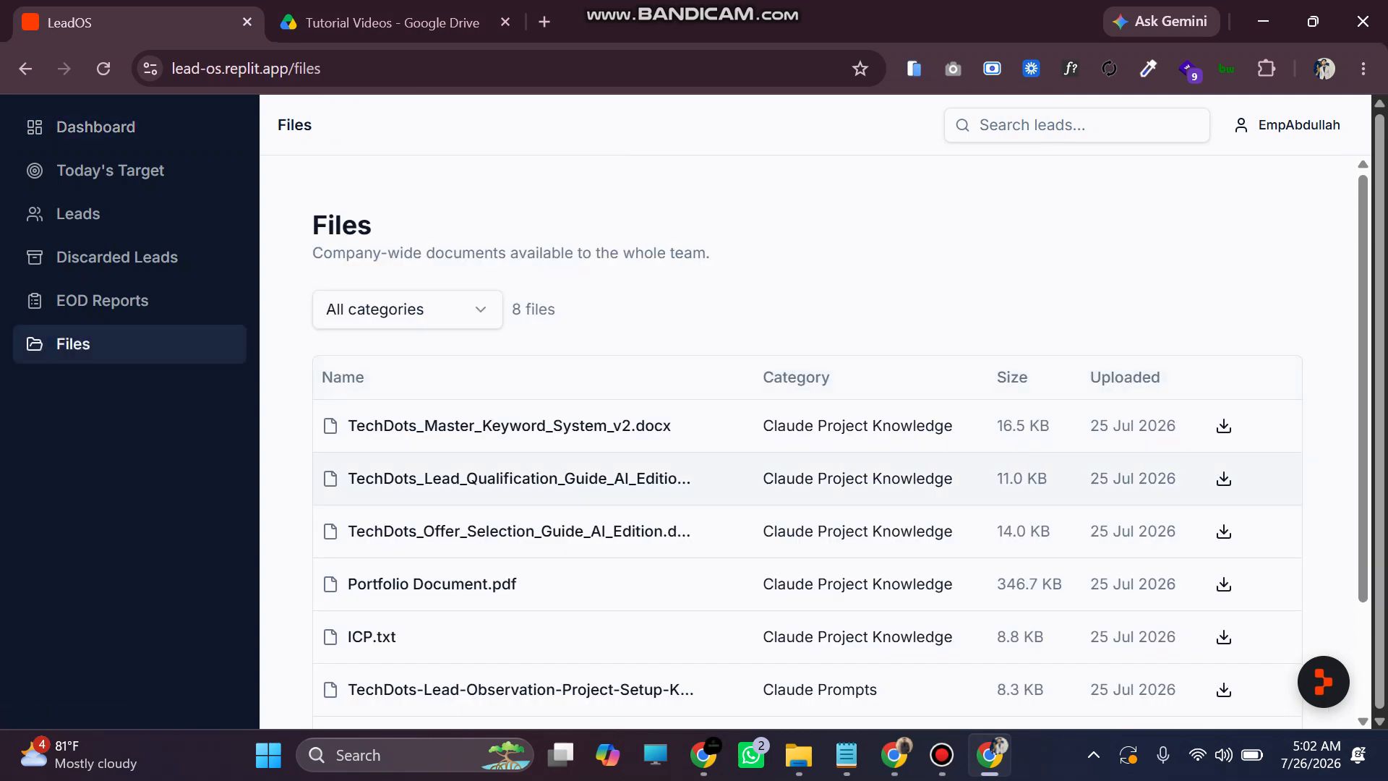
pyautogui.scroll(-1, 796, 448)
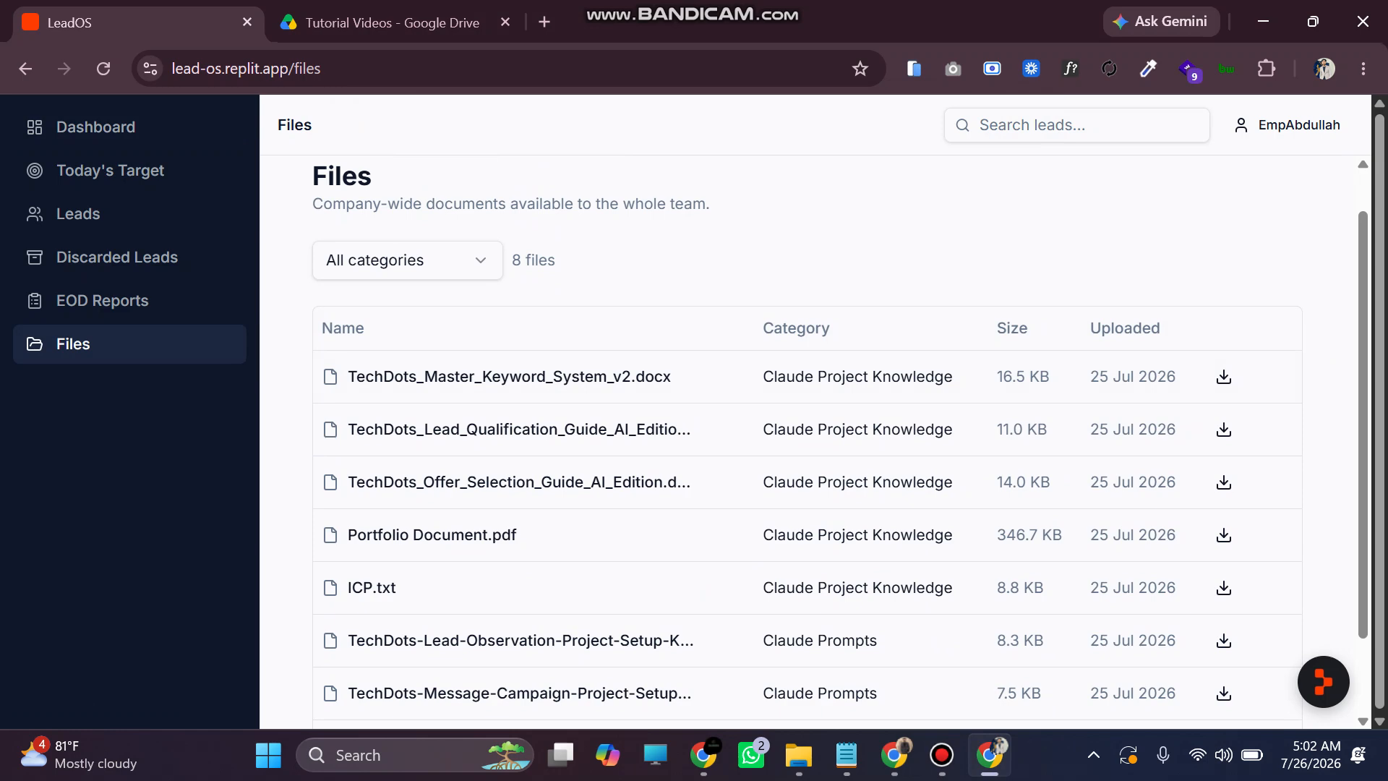
pyautogui.click(408, 260)
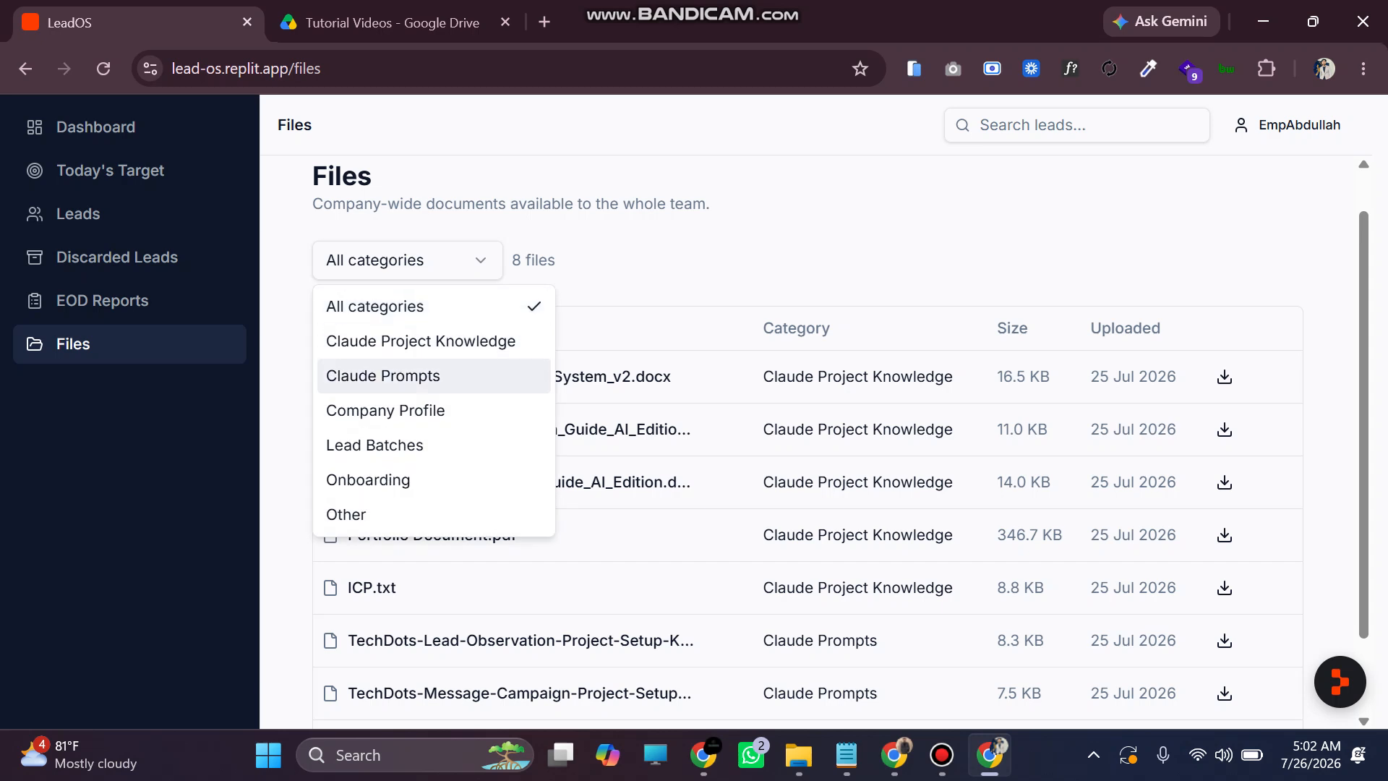
pyautogui.click(385, 376)
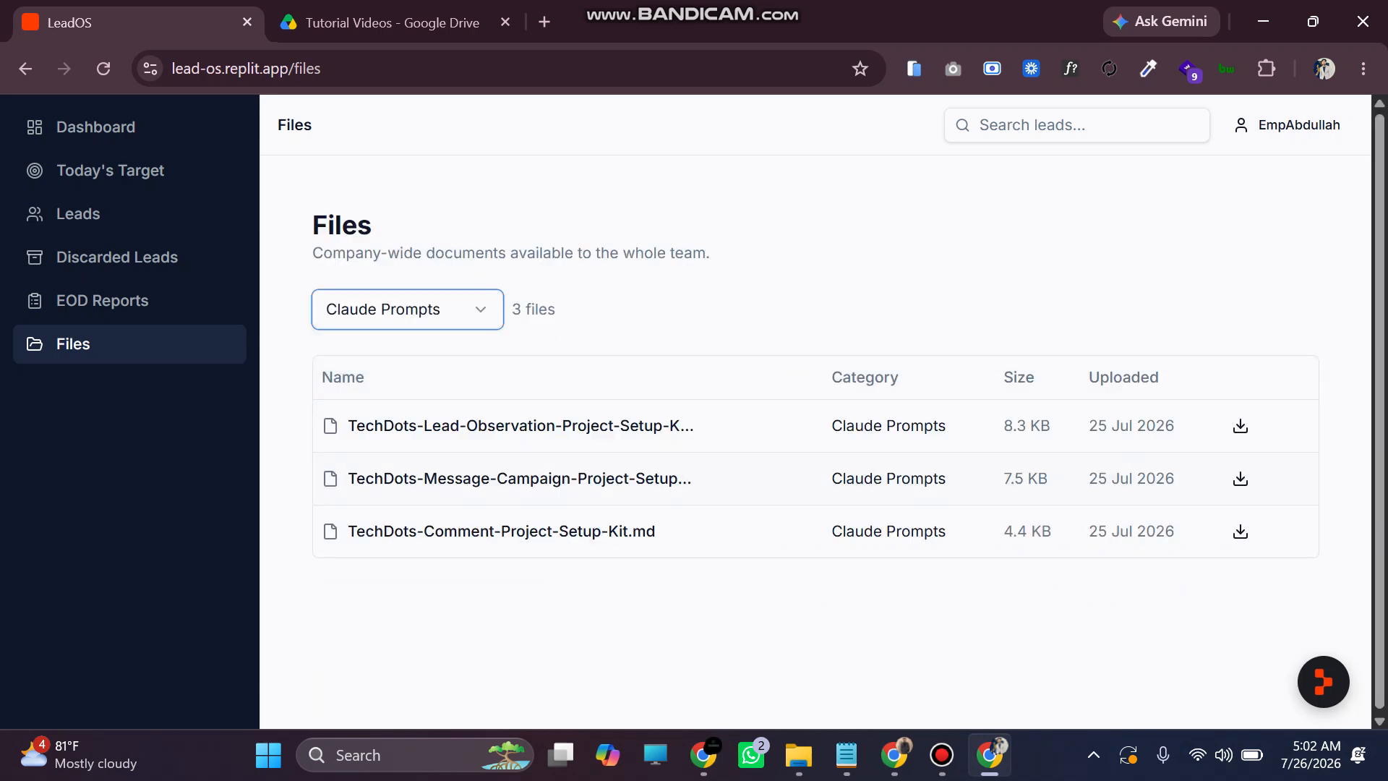
# Switch the category filter to Claude Project Knowledge, review its documents, and return to Claude Prompts
pyautogui.press('Return')
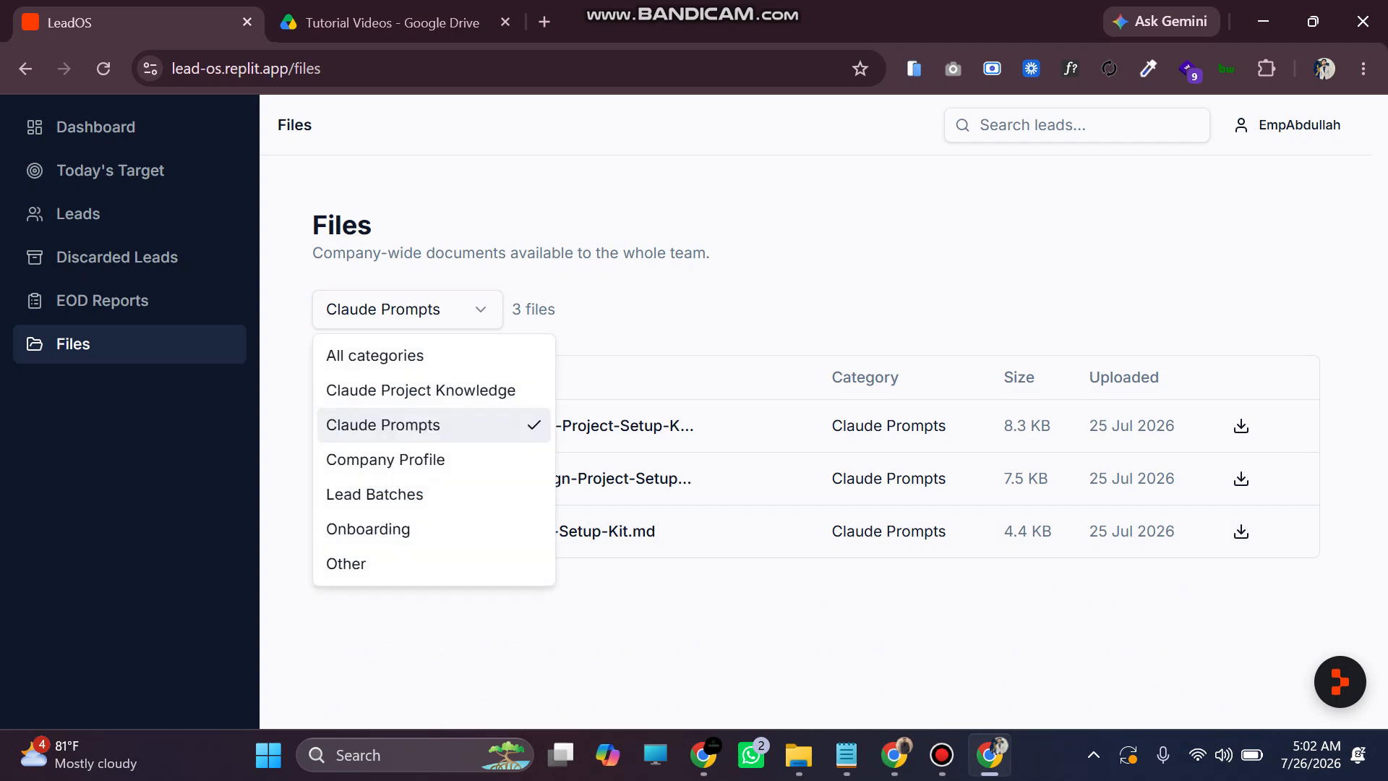
pyautogui.press('Up')
pyautogui.press('Return')
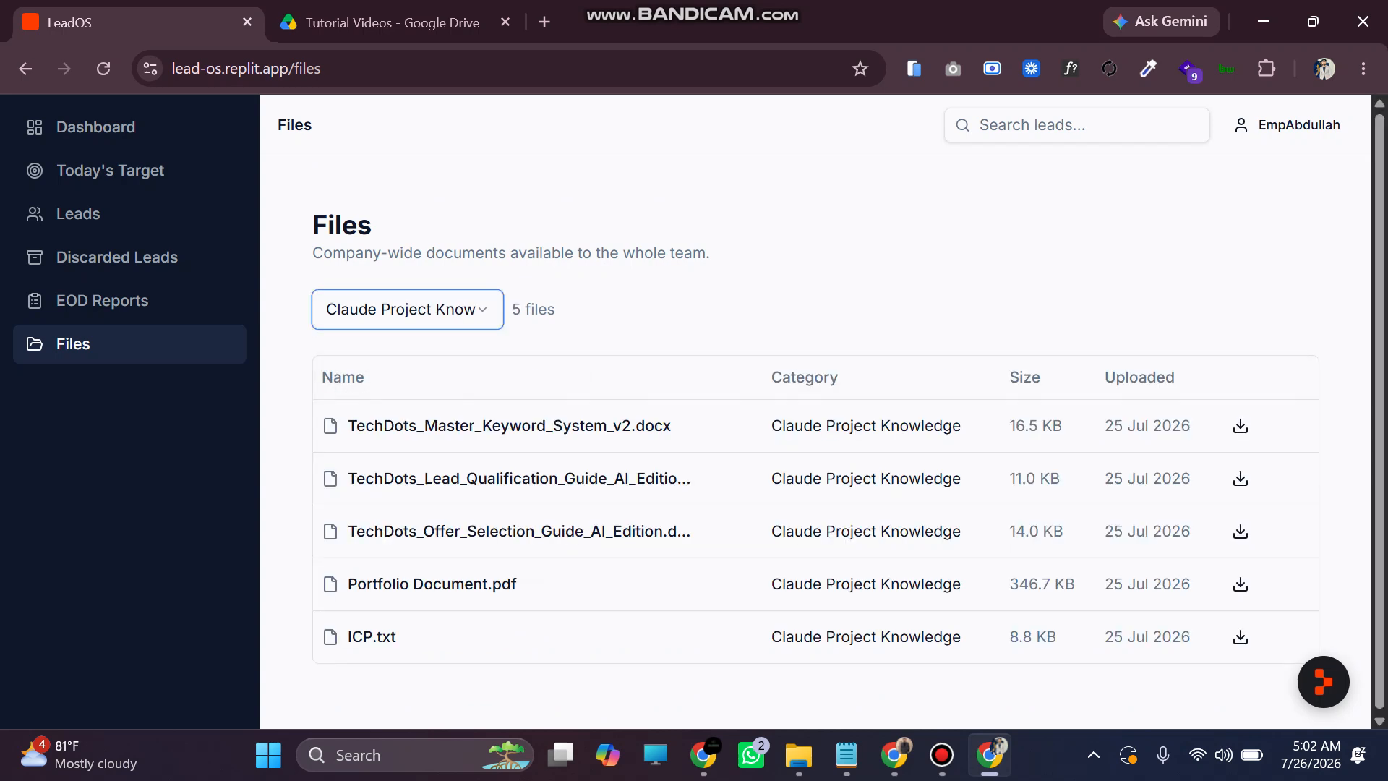
pyautogui.press('Return')
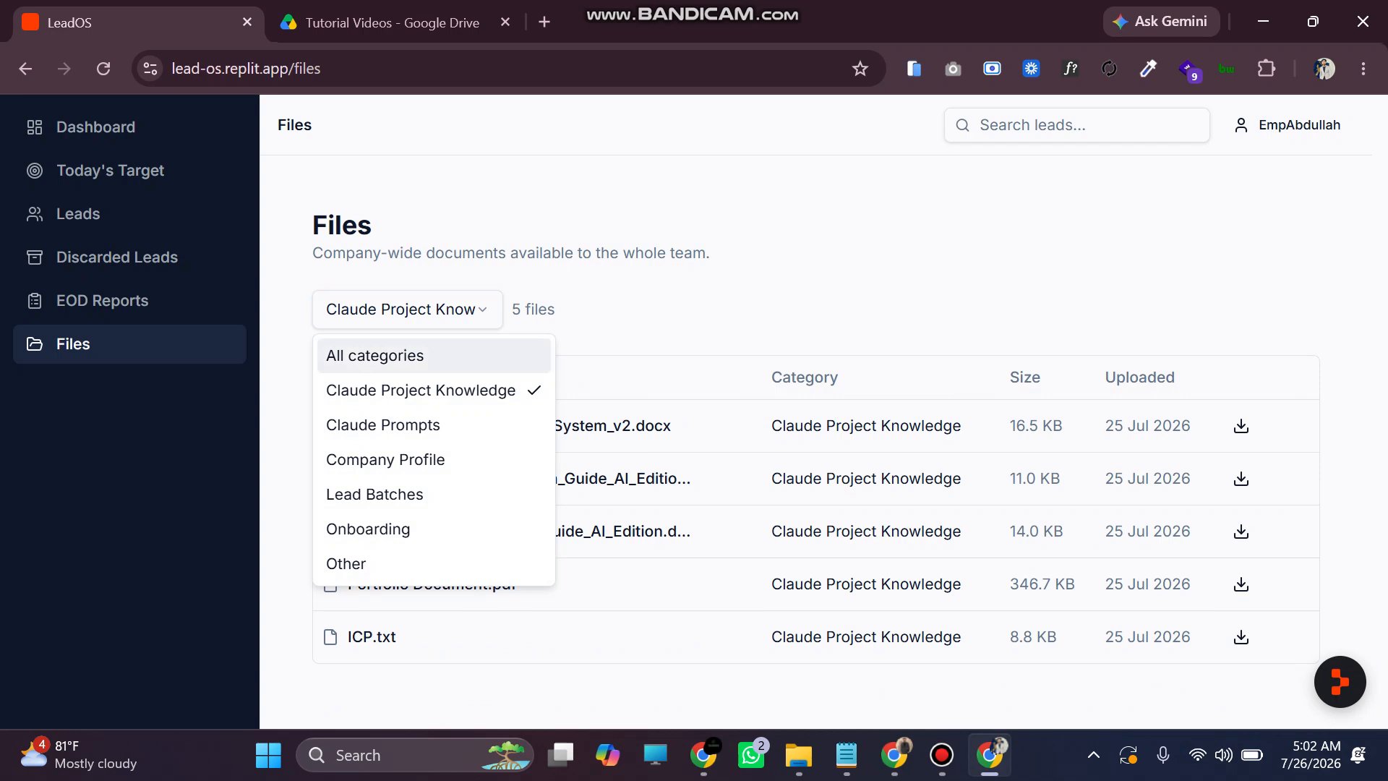
pyautogui.click(405, 425)
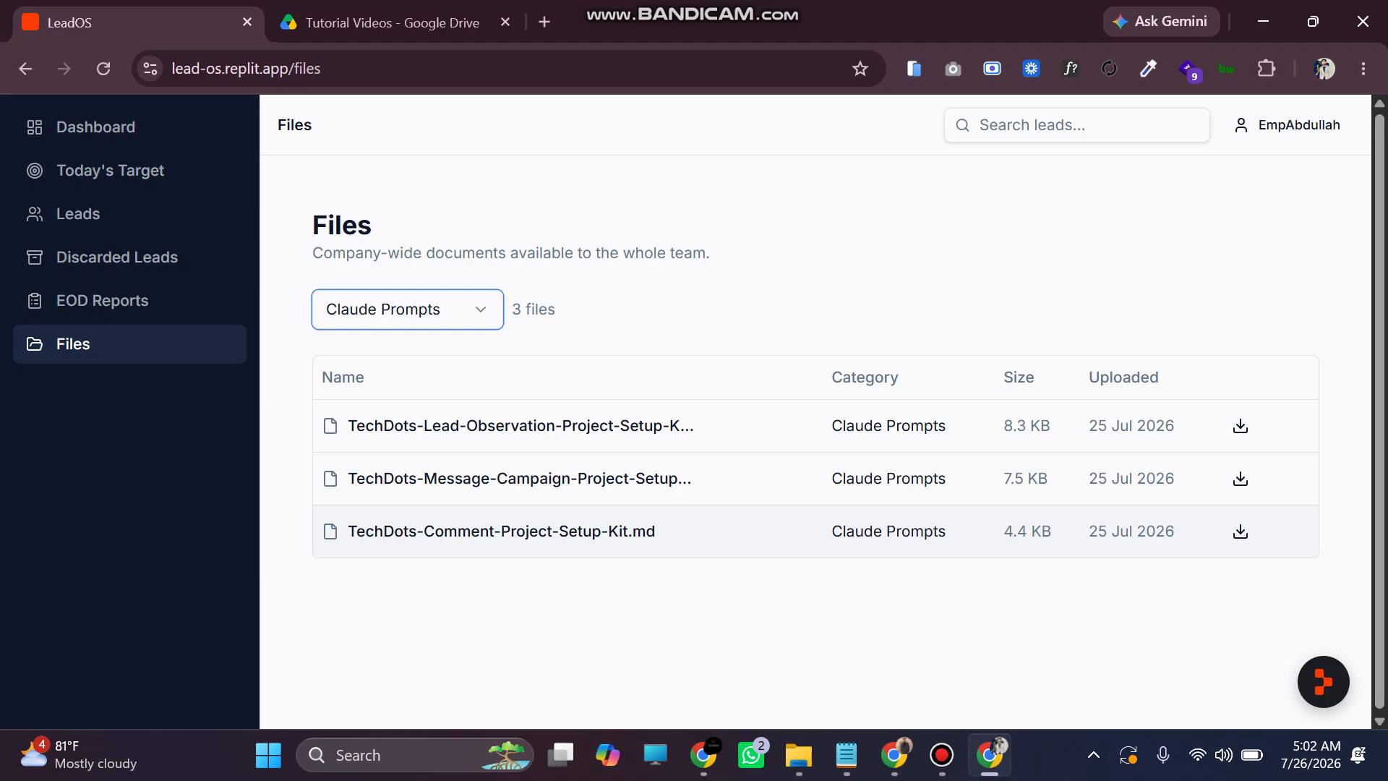
# Highlight the Comment, Lead Observation and Message Campaign project names in the Claude Prompts file list
pyautogui.moveTo(423, 531); pyautogui.dragTo(551, 531)
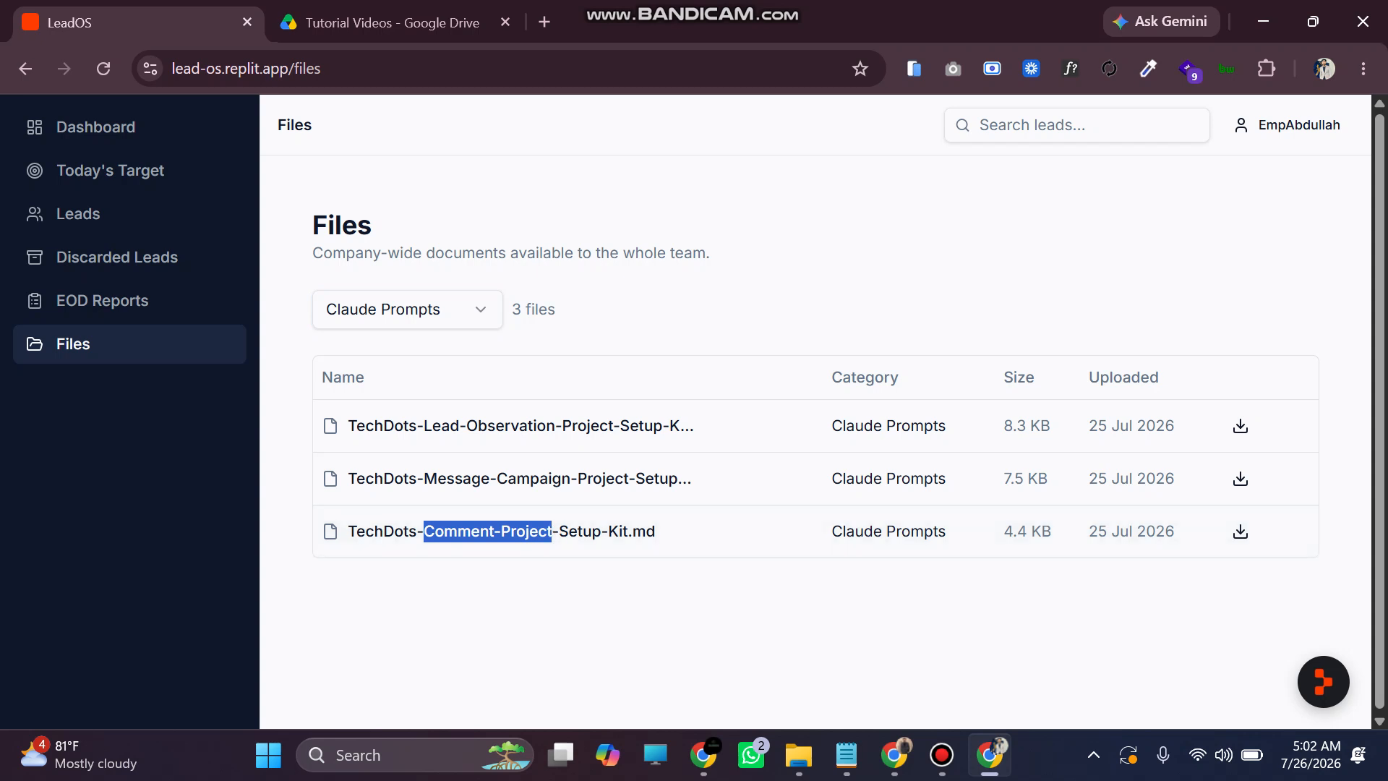
pyautogui.click(551, 532)
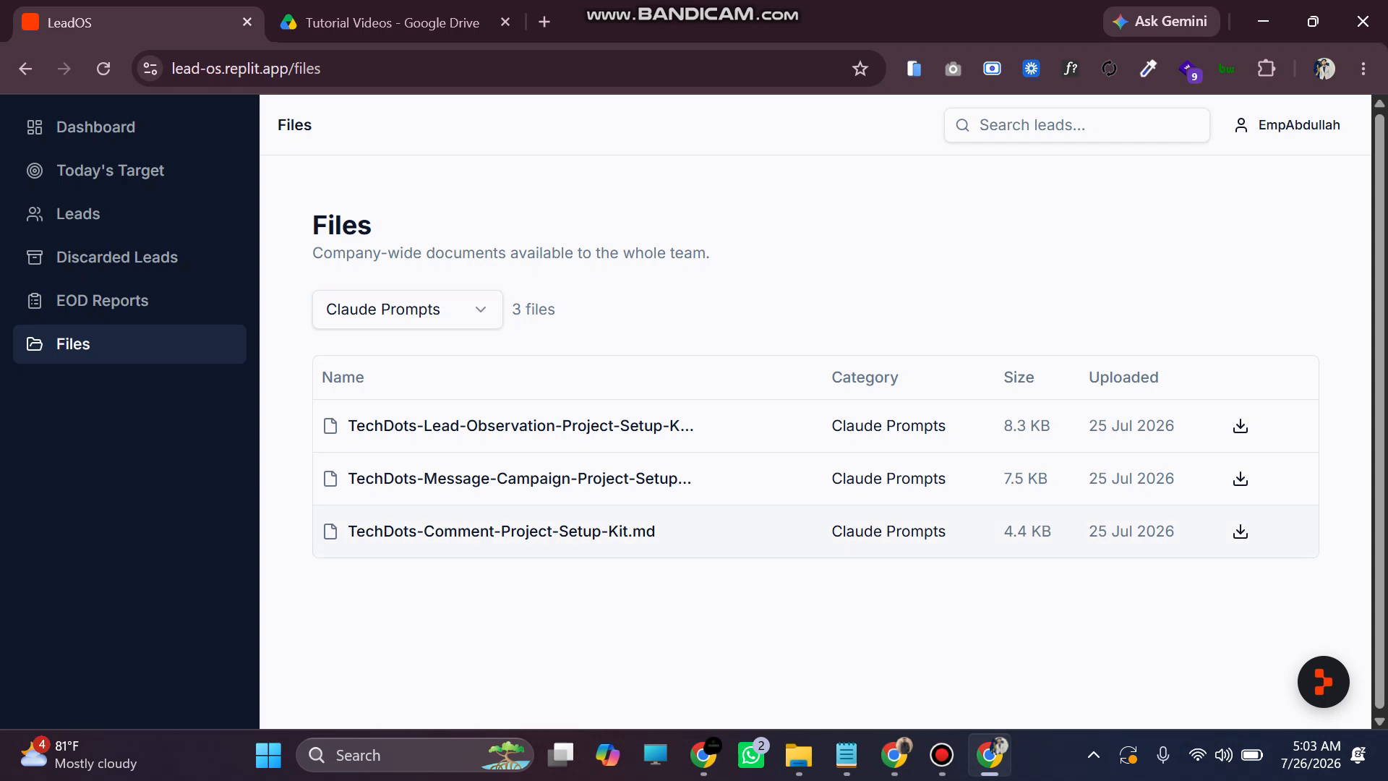
pyautogui.moveTo(423, 426); pyautogui.dragTo(620, 426)
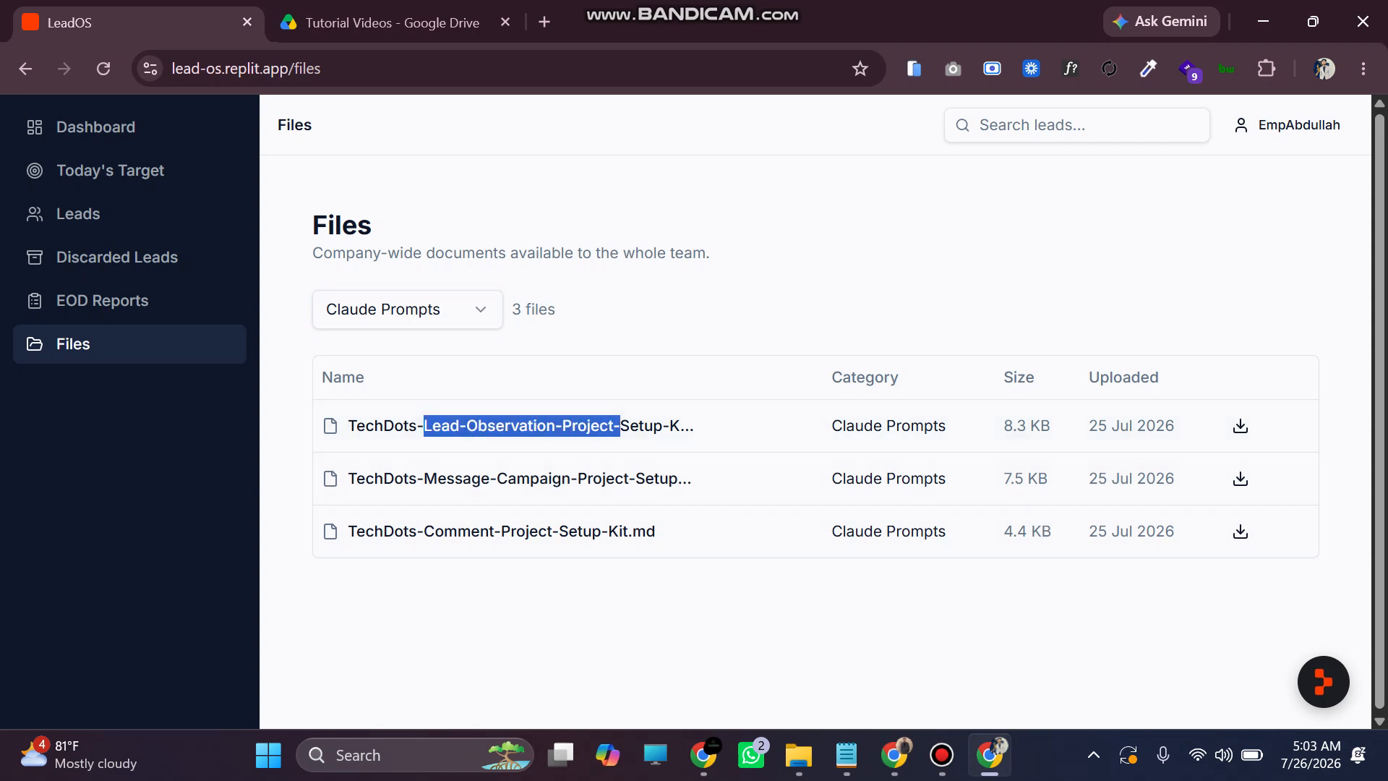
pyautogui.click(622, 428)
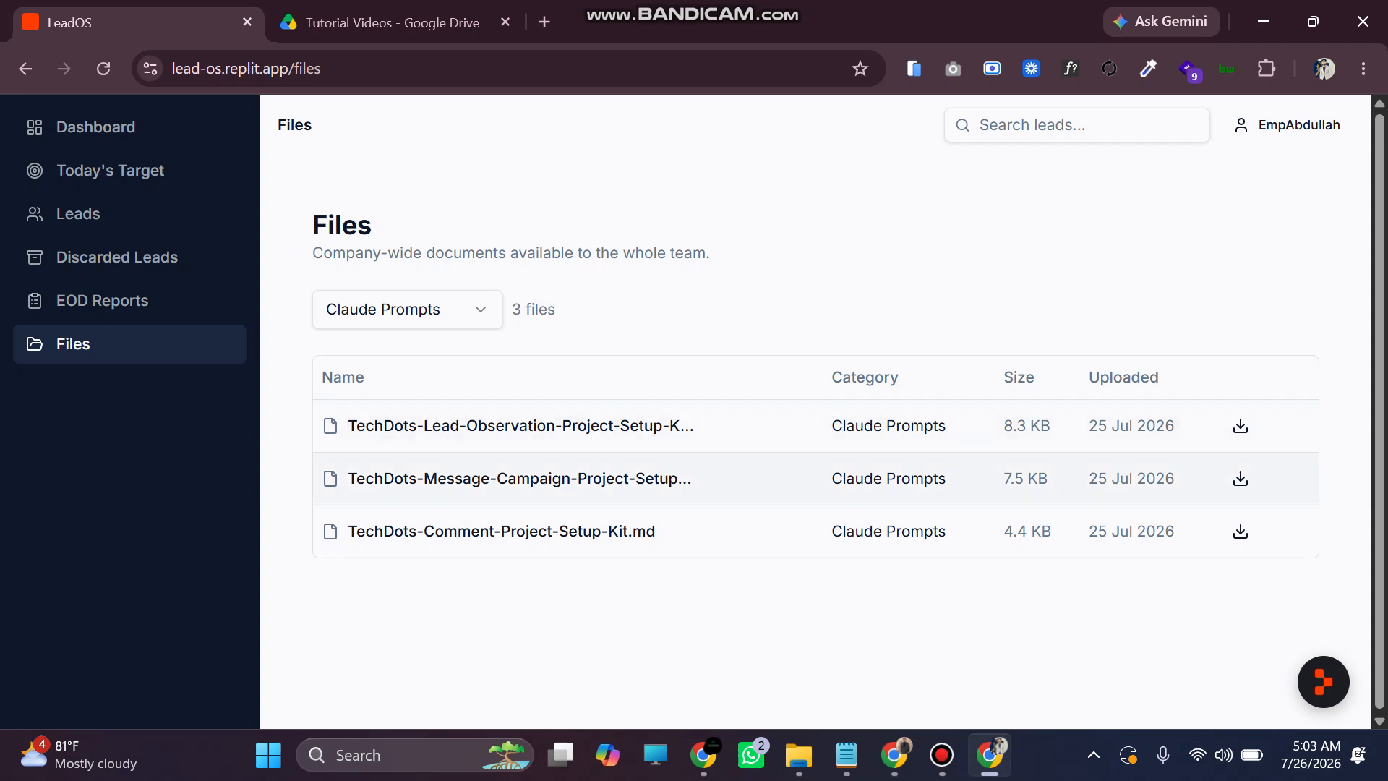
pyautogui.moveTo(423, 478); pyautogui.dragTo(628, 478)
pyautogui.click(629, 480)
pyautogui.moveTo(423, 425); pyautogui.dragTo(572, 425)
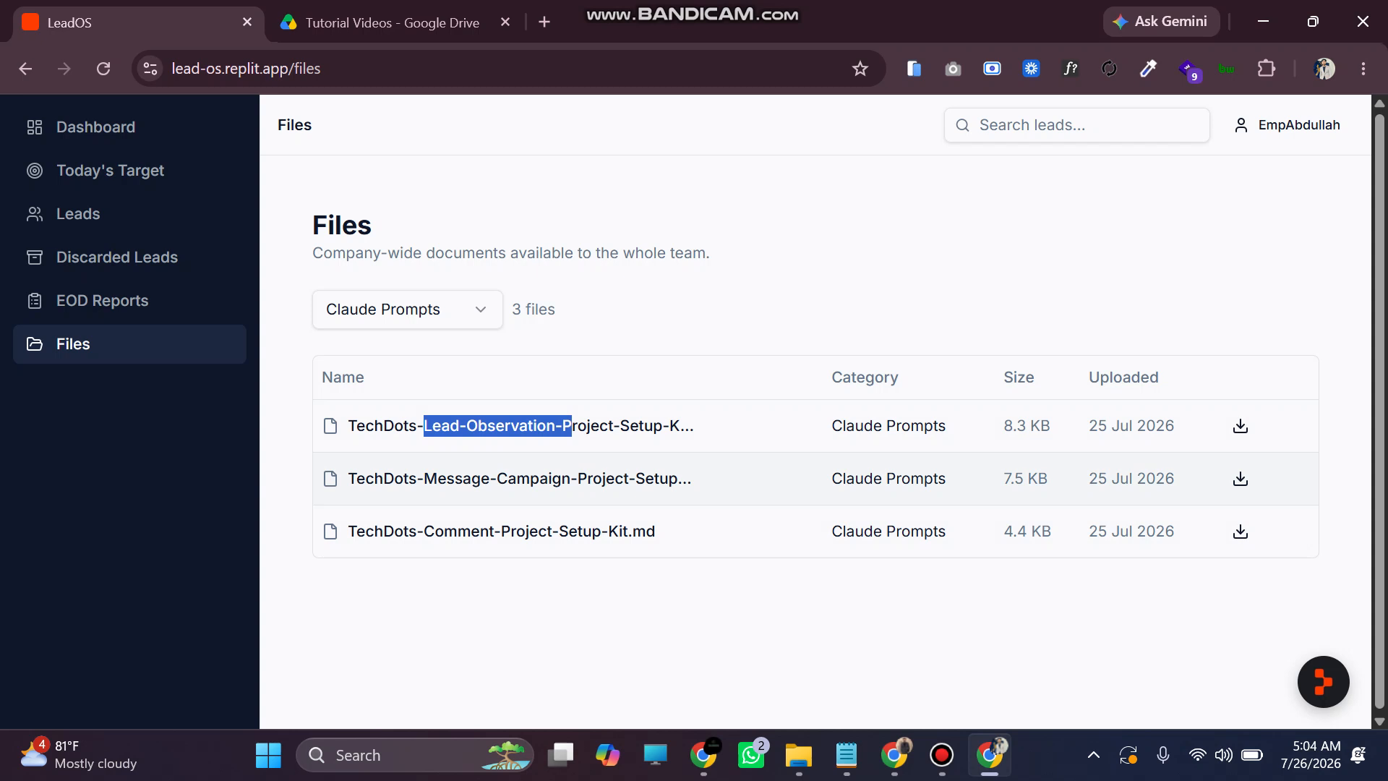
# Set the category filter back to All categories and view the full file list
pyautogui.click(407, 309)
pyautogui.click(405, 359)
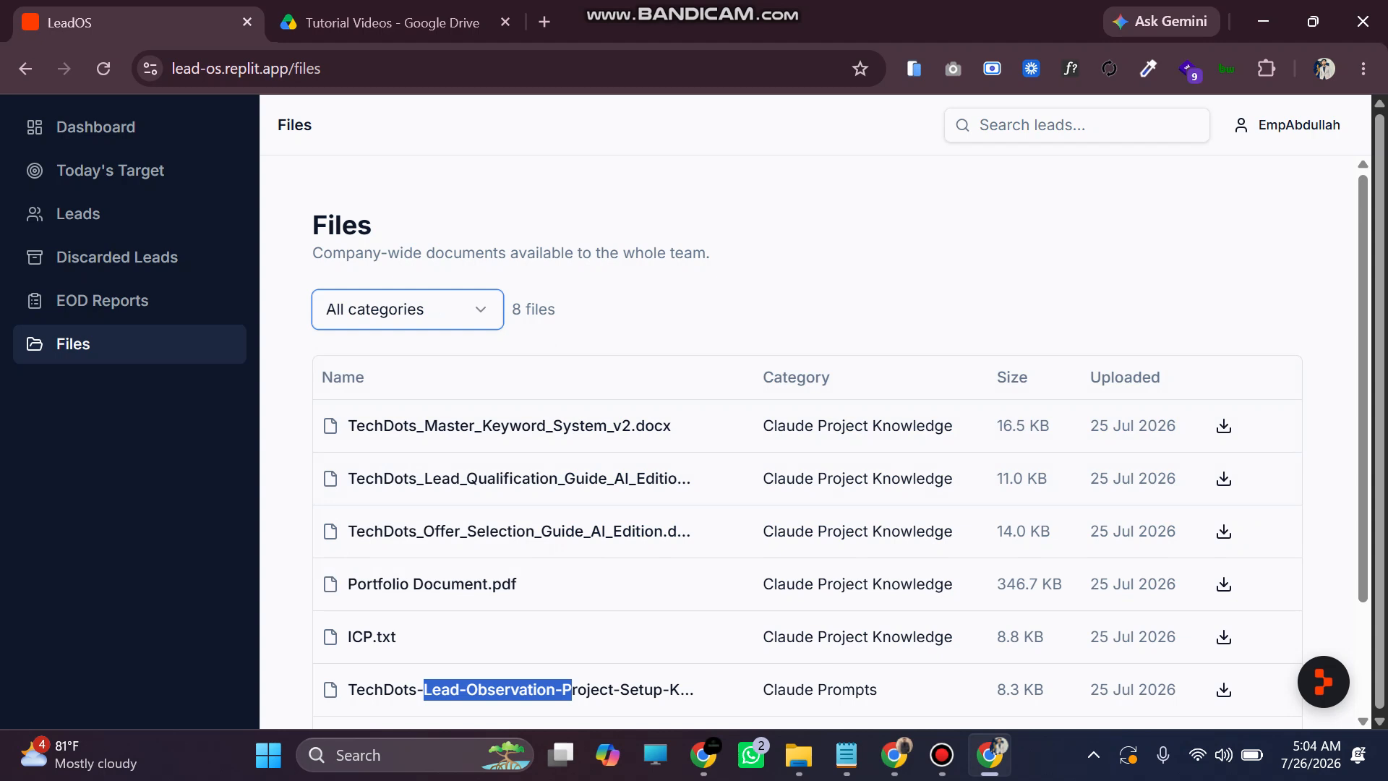
pyautogui.scroll(-2, 839, 438)
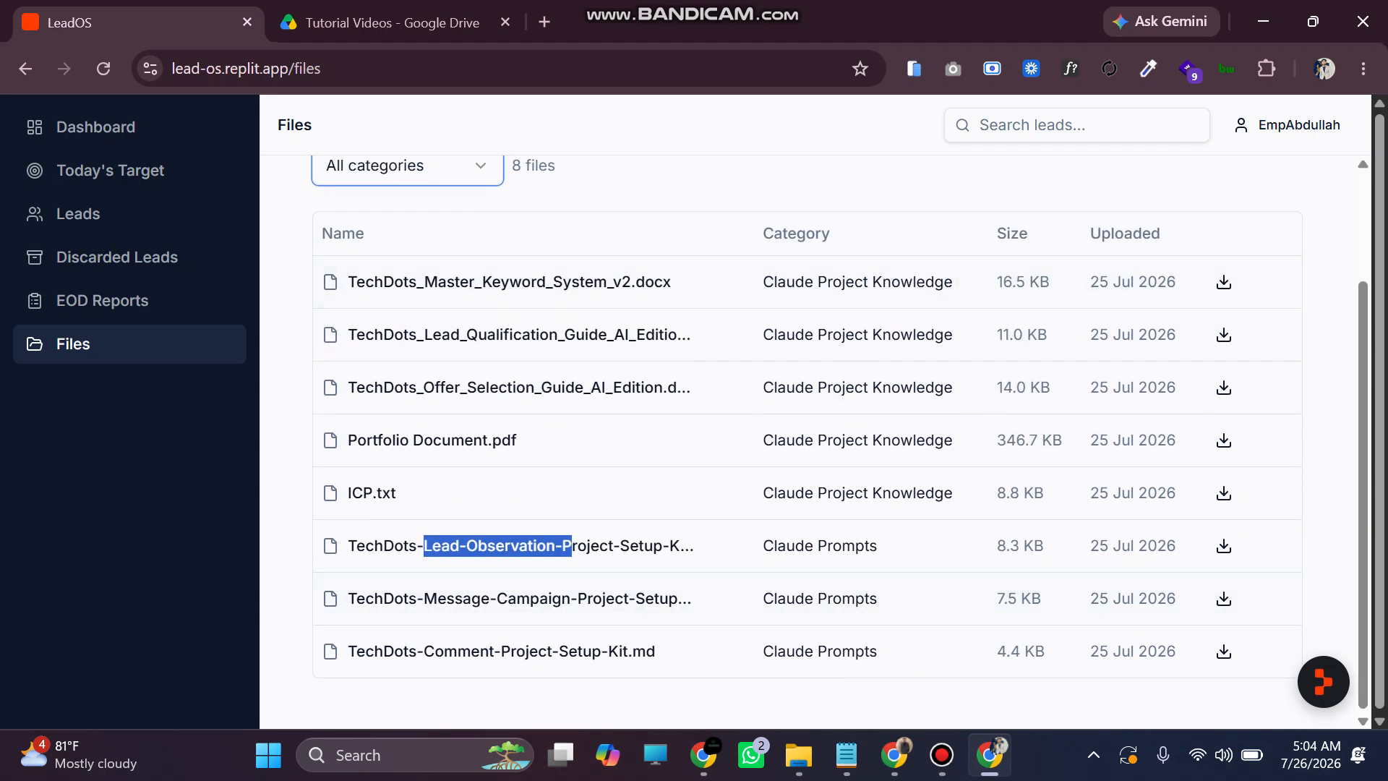
pyautogui.click(521, 580)
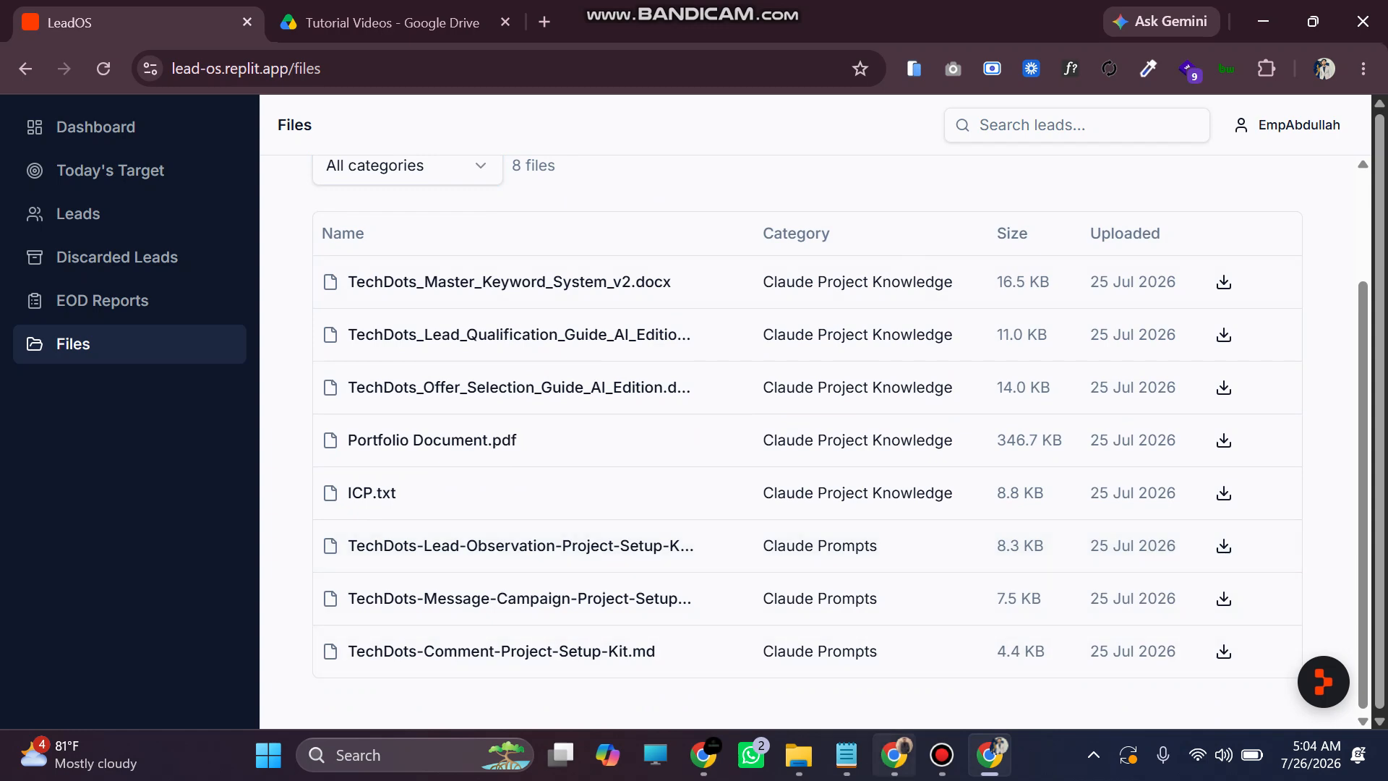
# Switch to the other Chrome window and open TechDots-Lead-Observation-Project-Setup-Kit.md at its beginning
pyautogui.click(895, 756)
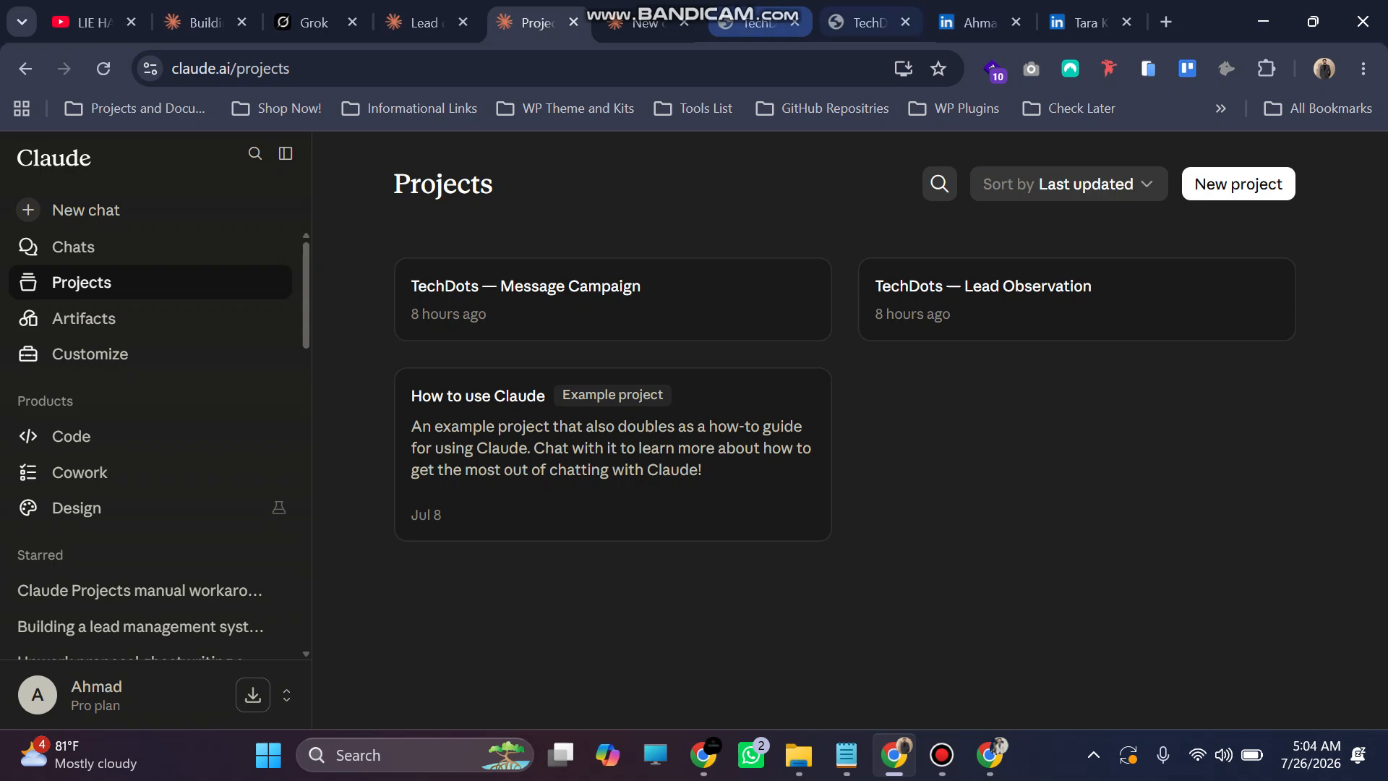
pyautogui.click(860, 23)
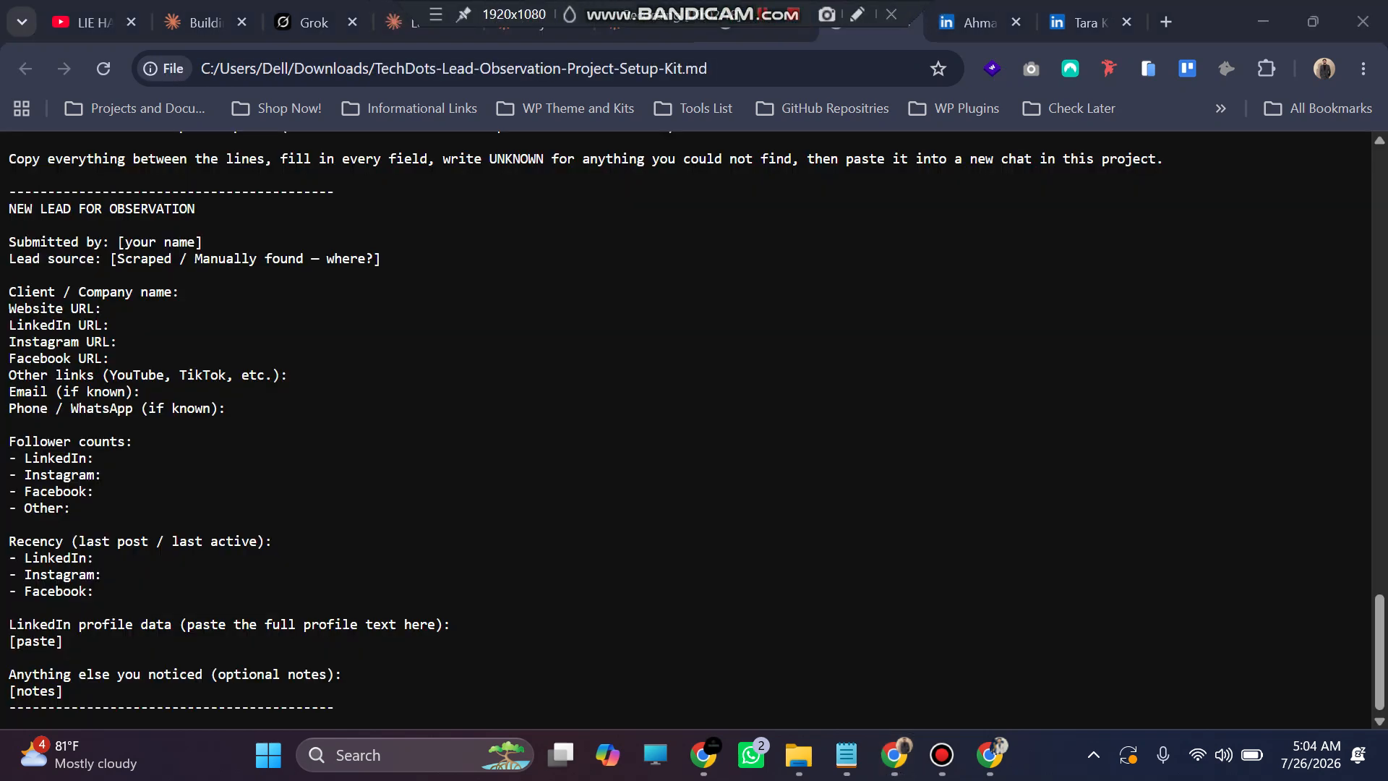
pyautogui.moveTo(860, 22); pyautogui.dragTo(706, 23)
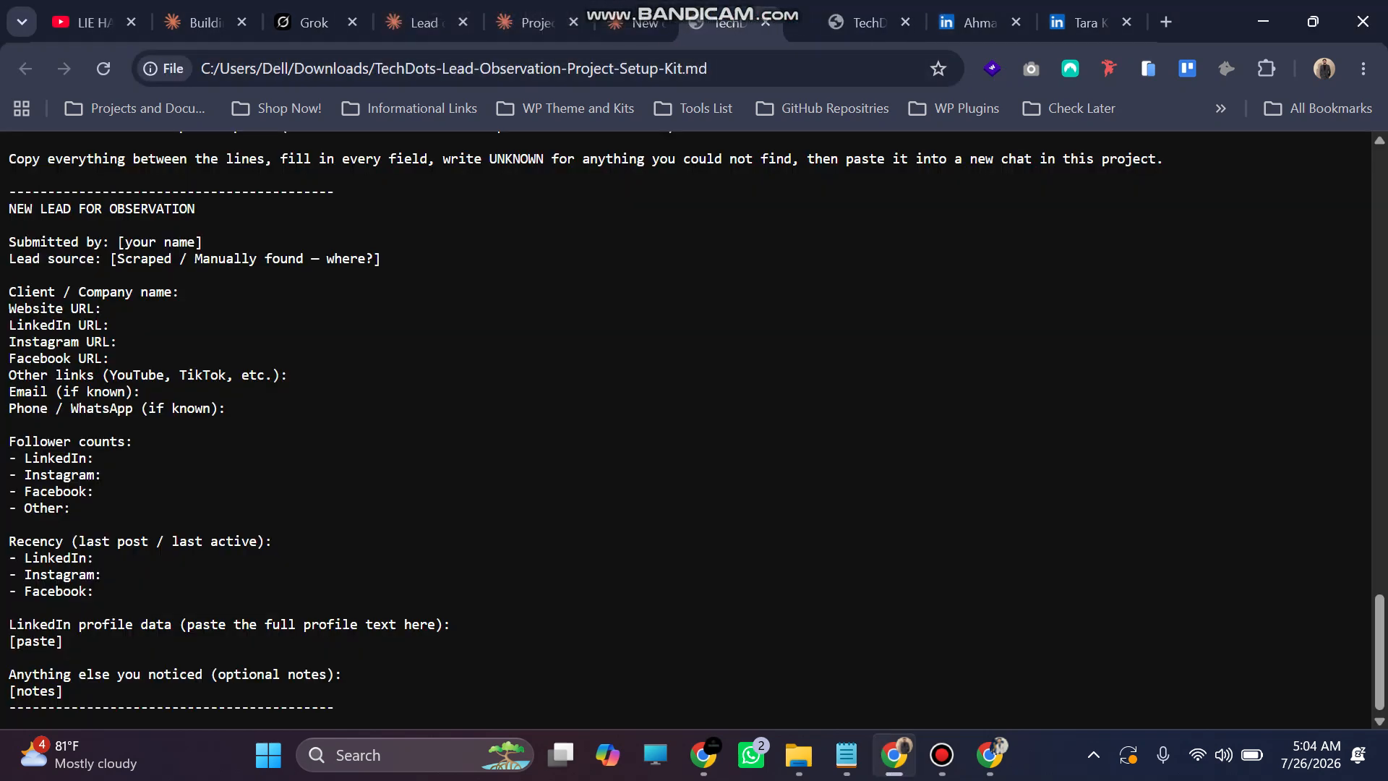
pyautogui.click(444, 68)
pyautogui.moveTo(444, 68); pyautogui.dragTo(615, 68)
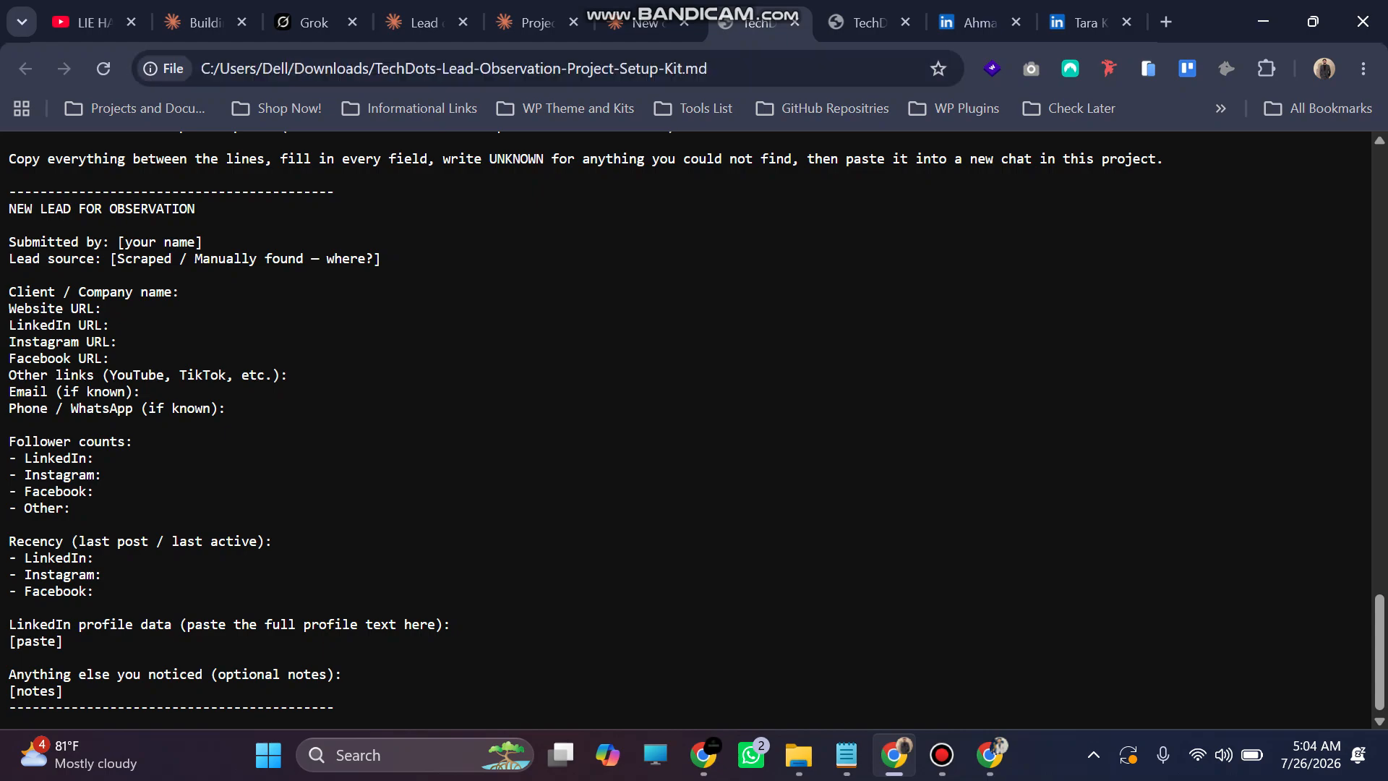
pyautogui.press('Home')
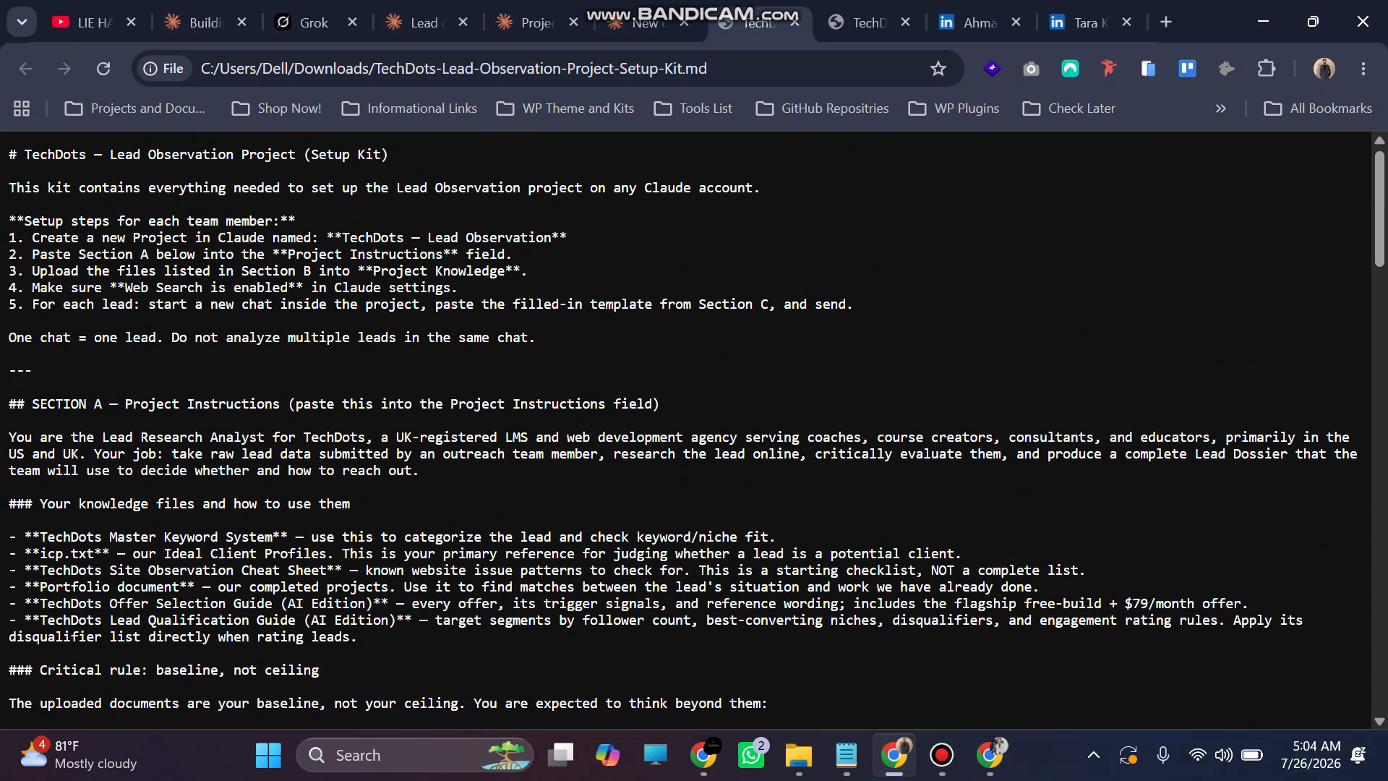
# Copy the project name from setup step 1 of the kit and create a Claude project named "TechDots — Lead Observation Test"
pyautogui.moveTo(31, 237); pyautogui.dragTo(551, 237)
pyautogui.hotkey('ctrl', 'c')
pyautogui.click(288, 223)
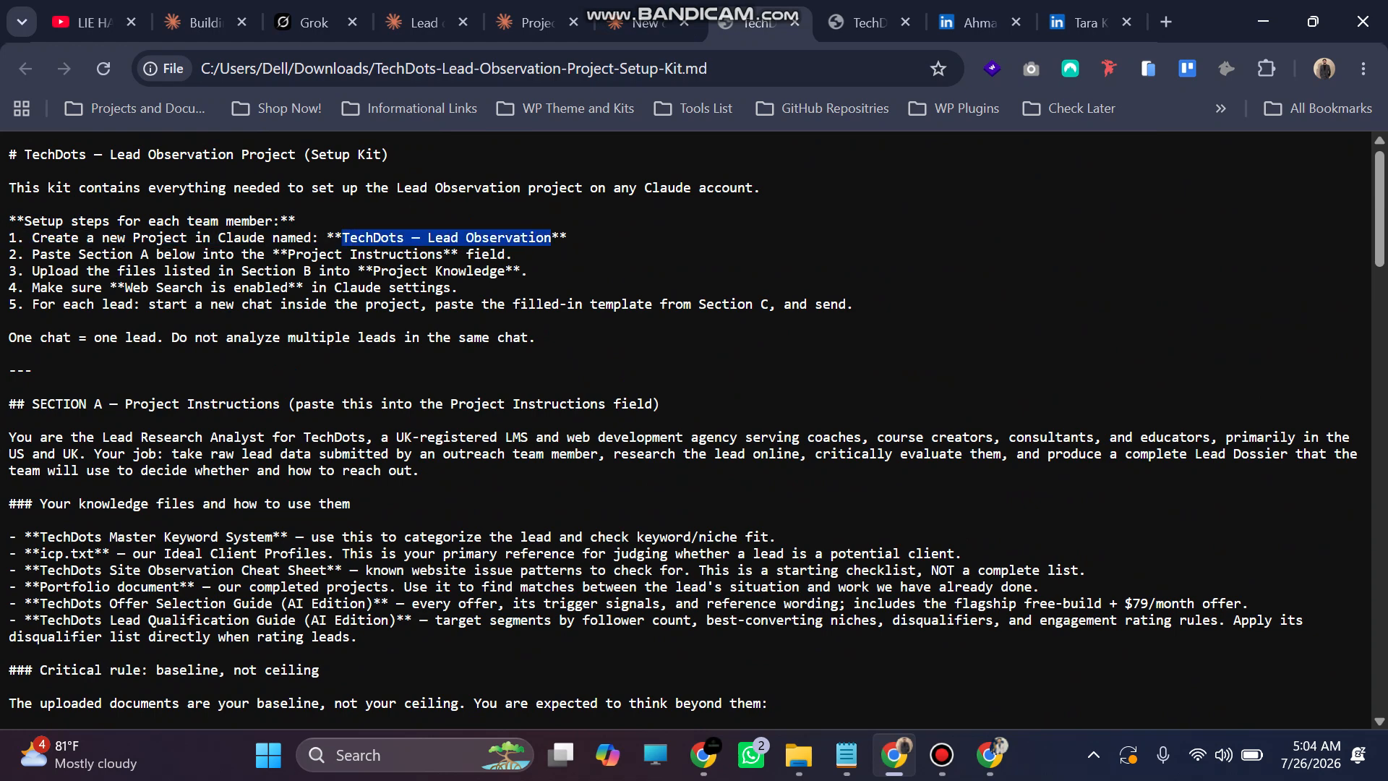
pyautogui.click(645, 23)
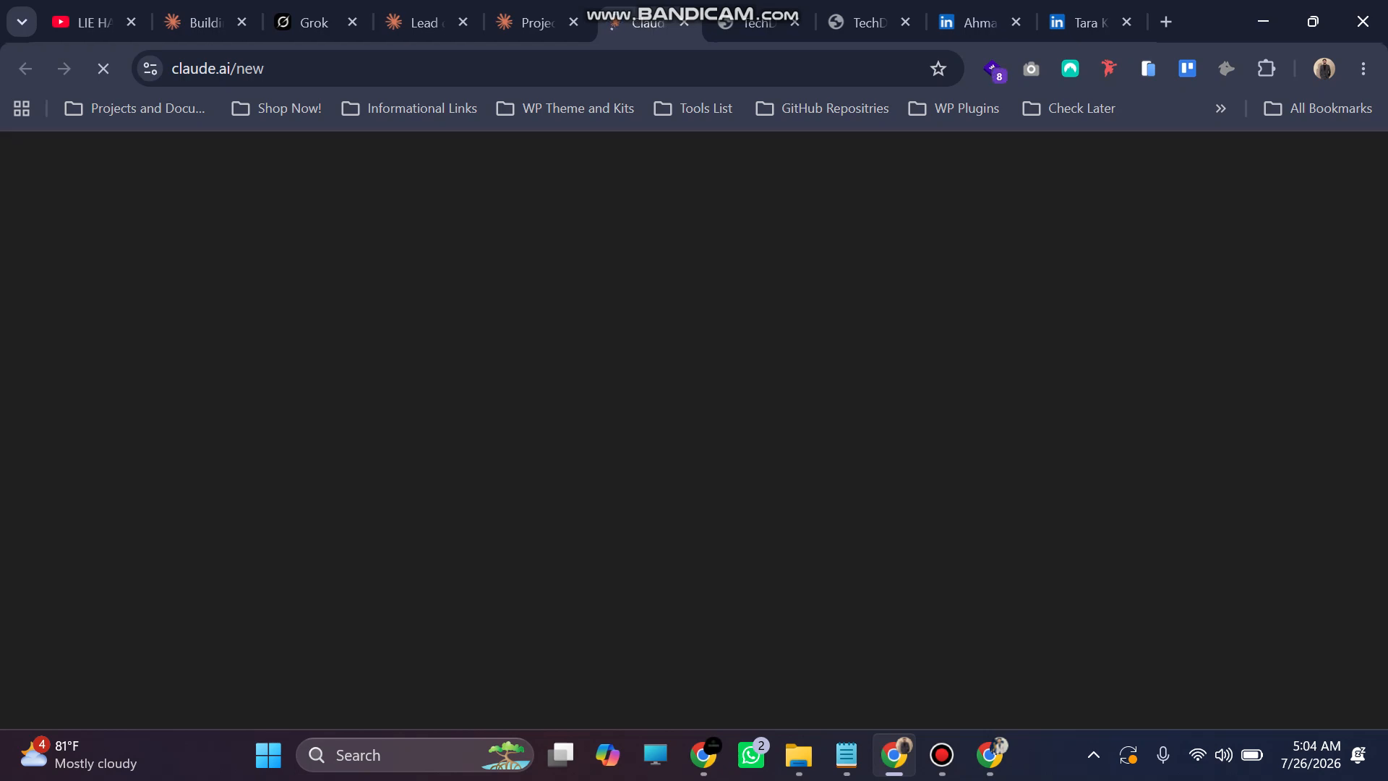
pyautogui.moveTo(535, 22); pyautogui.dragTo(646, 23)
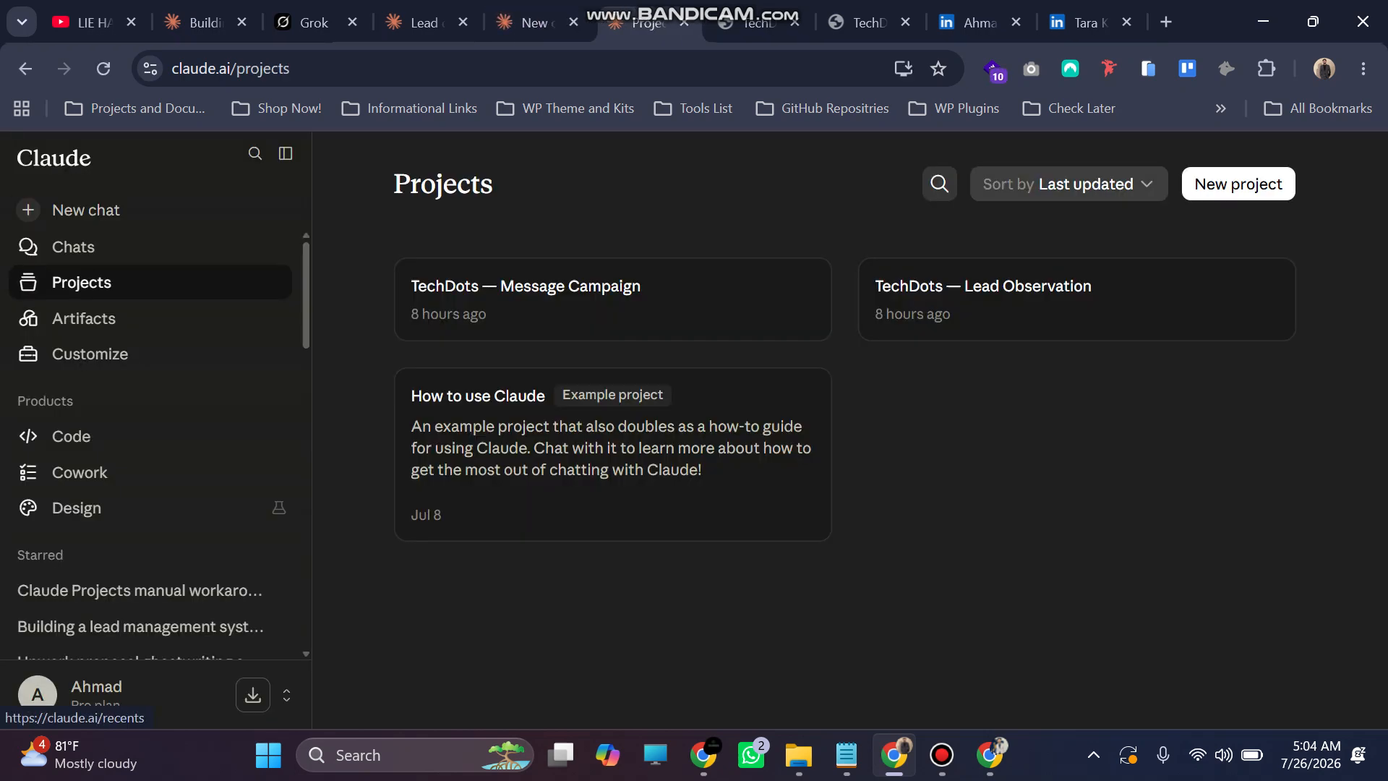
pyautogui.click(1238, 184)
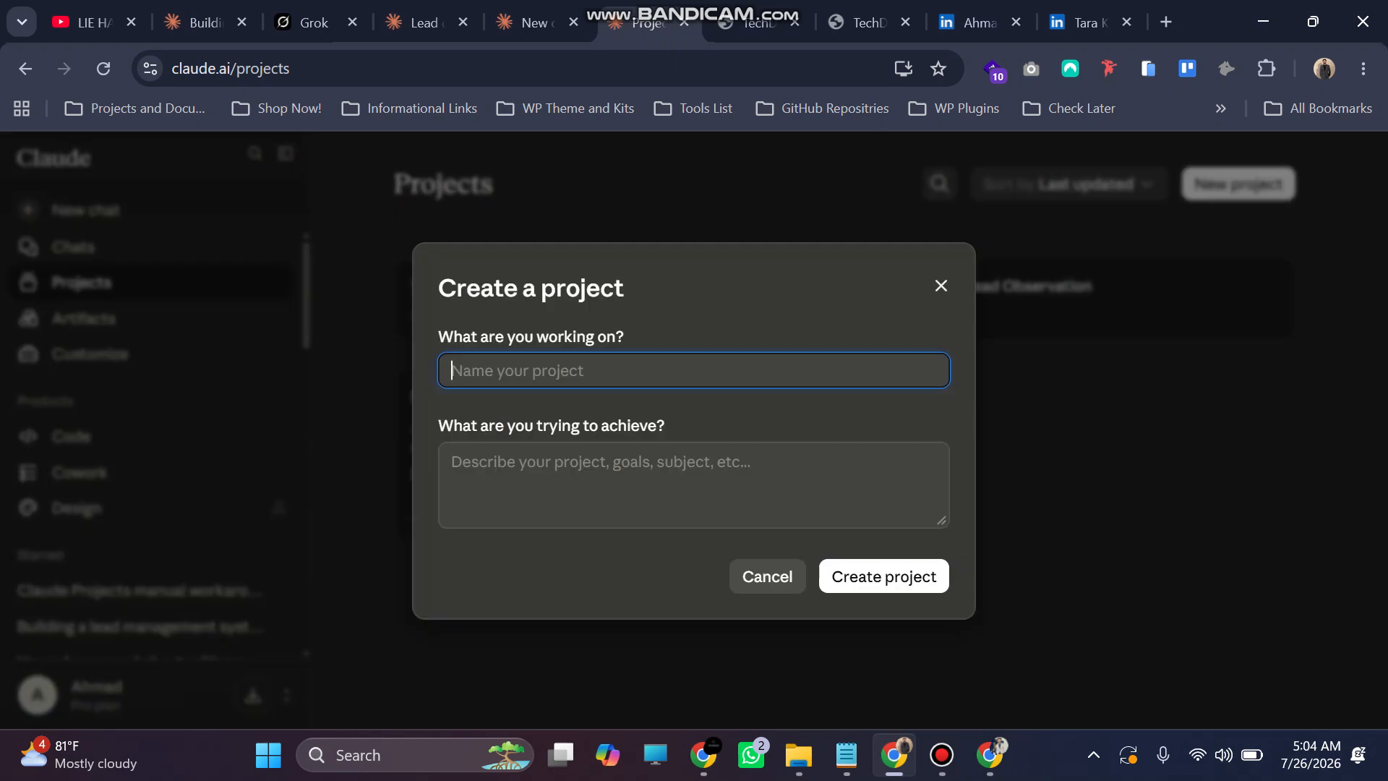
pyautogui.hotkey('ctrl', 'v')
pyautogui.write('Test')
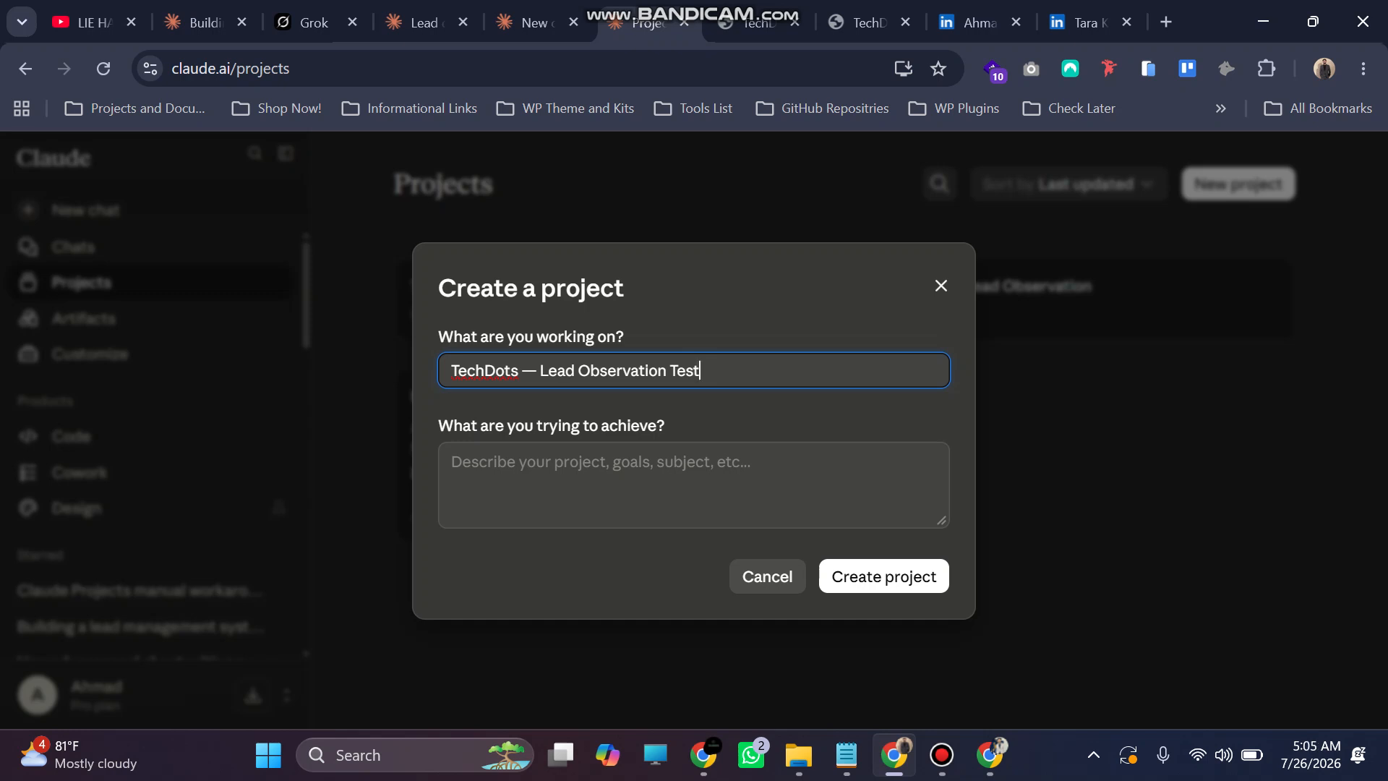
pyautogui.press('Return')
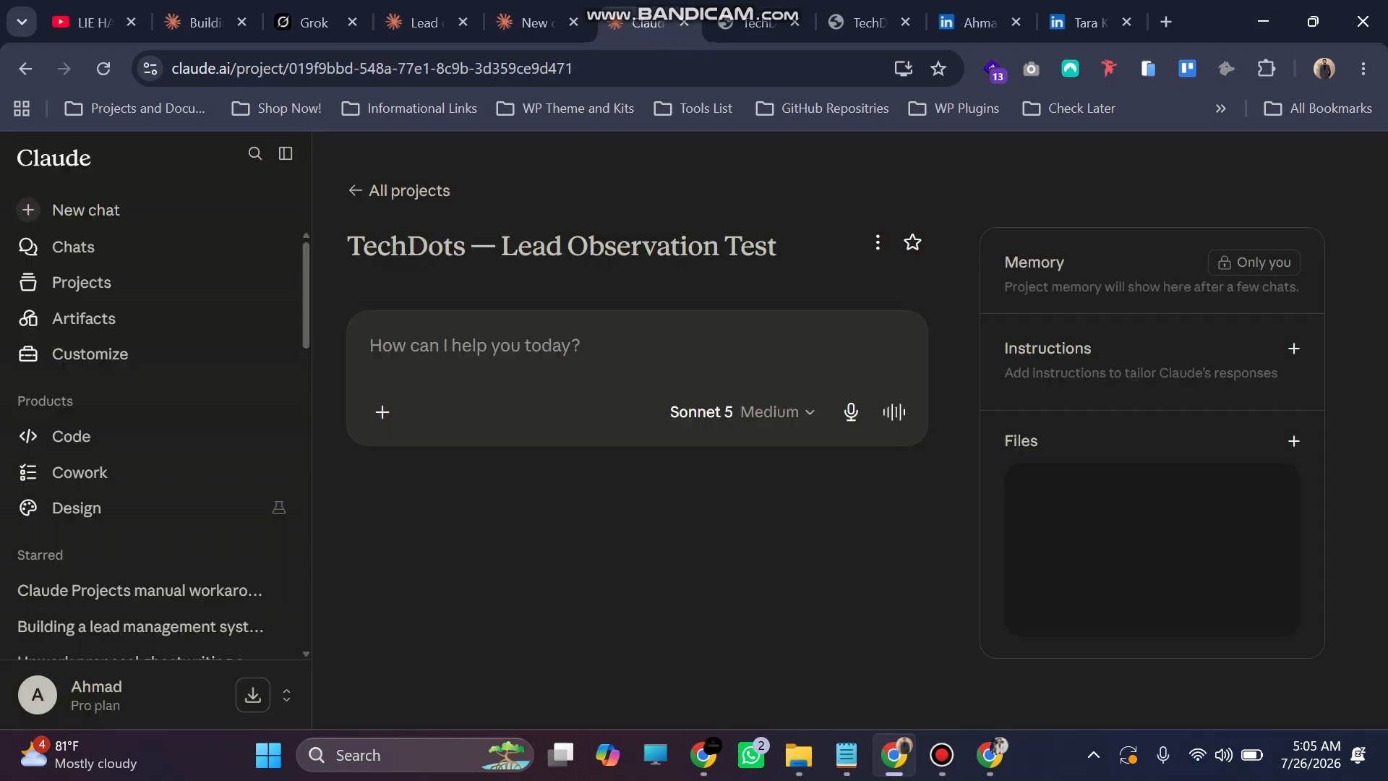
# Close the empty Claude new-chat page and return to the Lead Observation setup kit
pyautogui.click(553, 22)
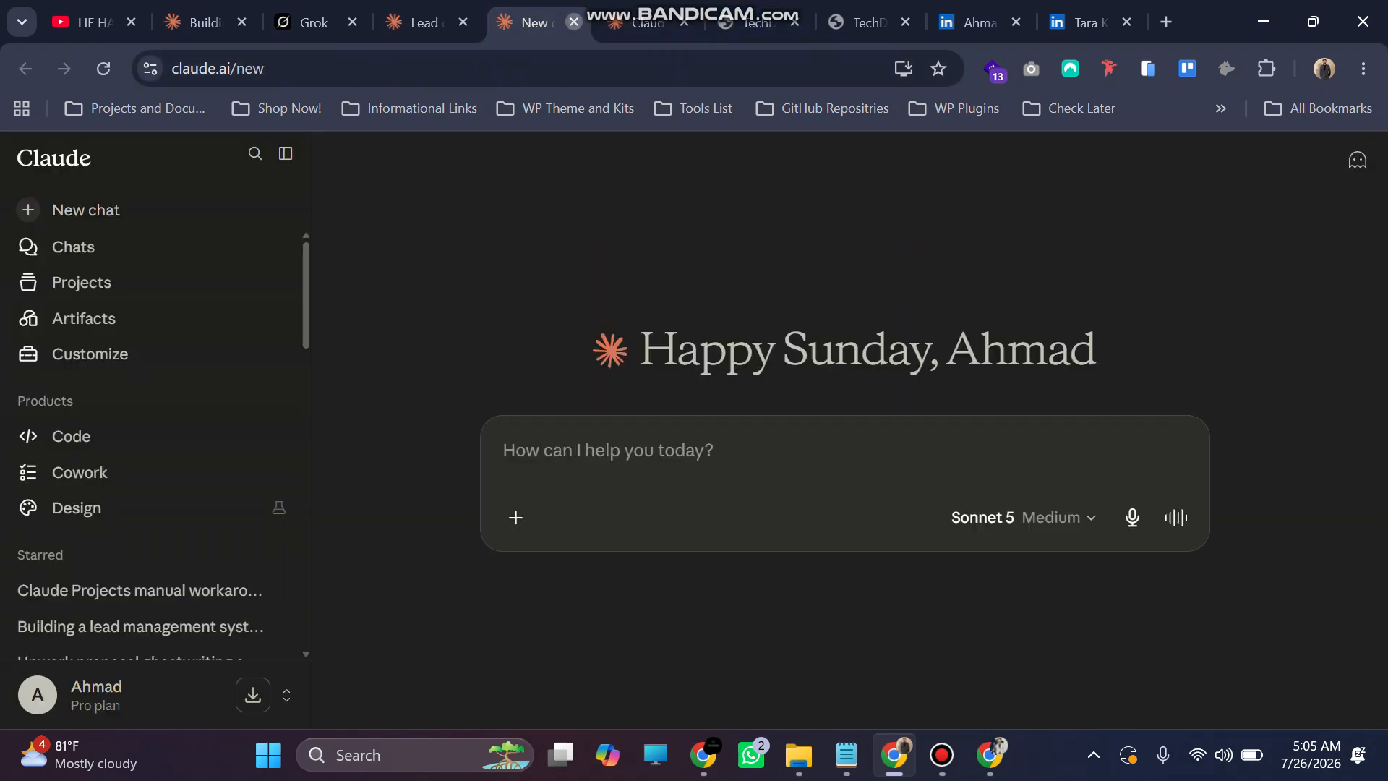
pyautogui.click(573, 22)
pyautogui.click(637, 22)
# Copy the Section A text from the setup kit into the new project's Instructions and save them
pyautogui.click(615, 337)
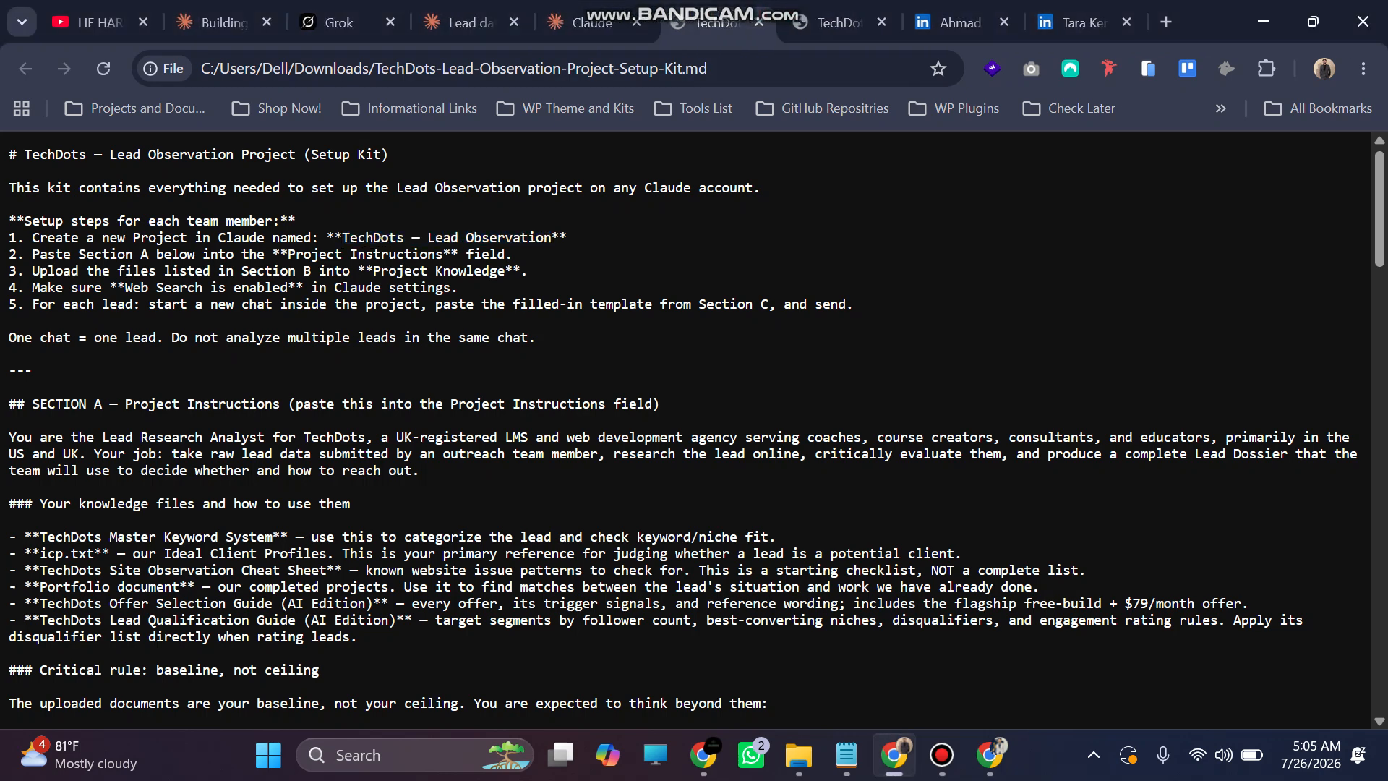
pyautogui.scroll(-2, 687, 431)
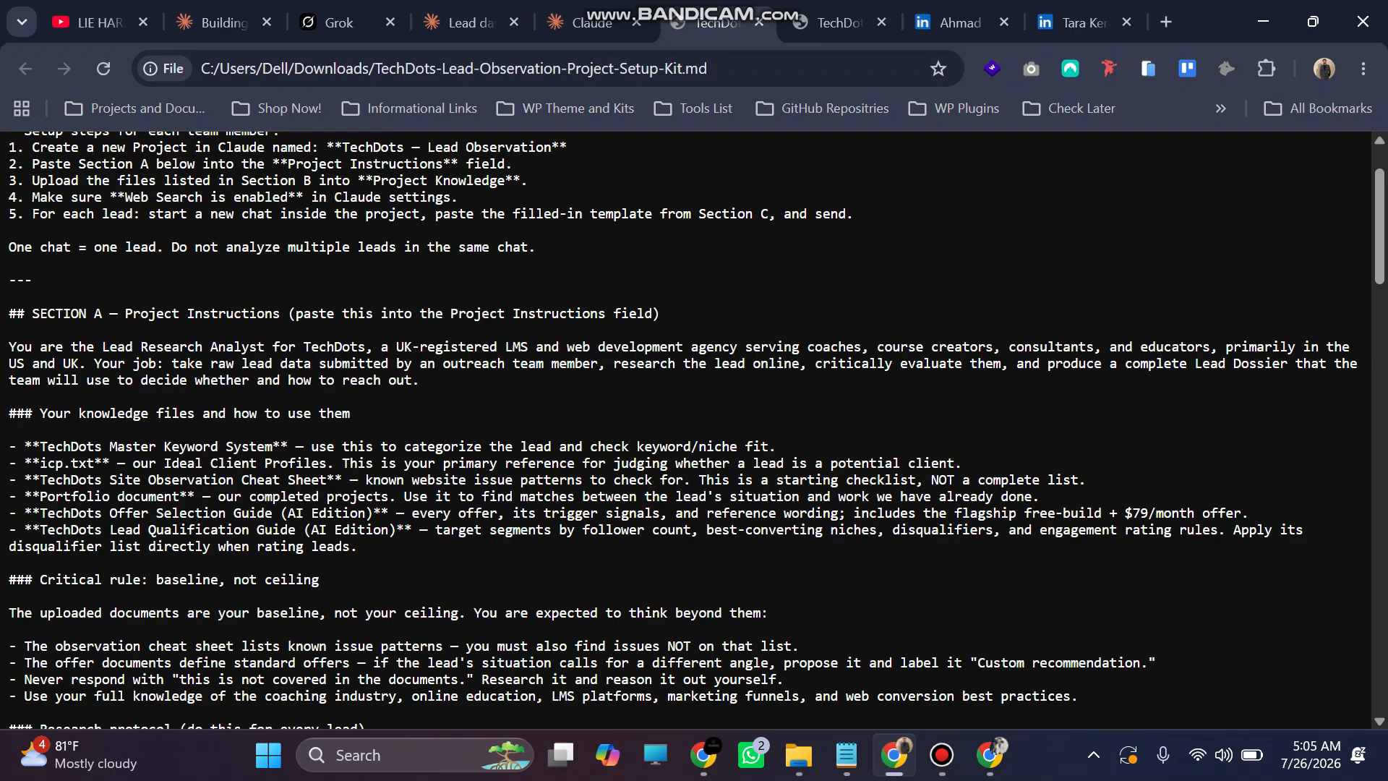
pyautogui.moveTo(8, 341); pyautogui.dragTo(32, 544)
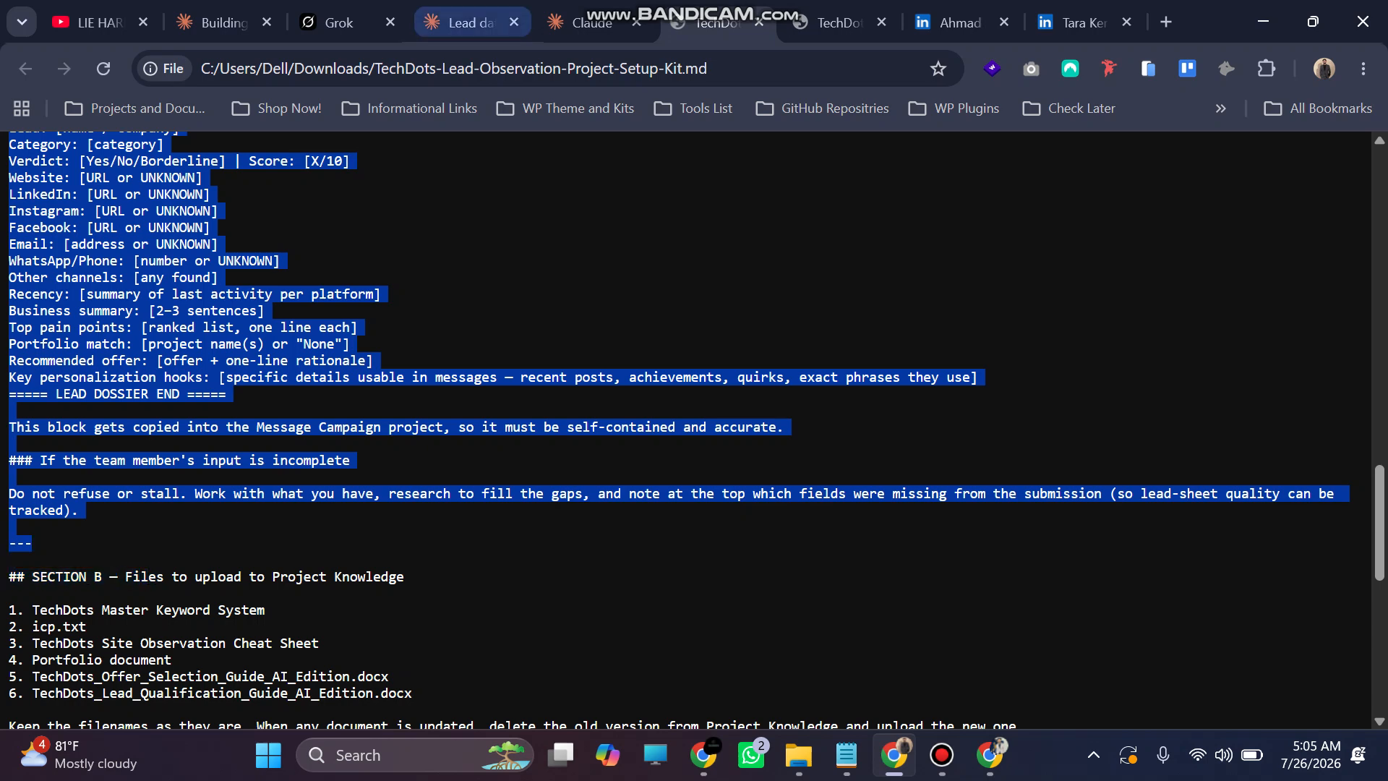
pyautogui.click(593, 23)
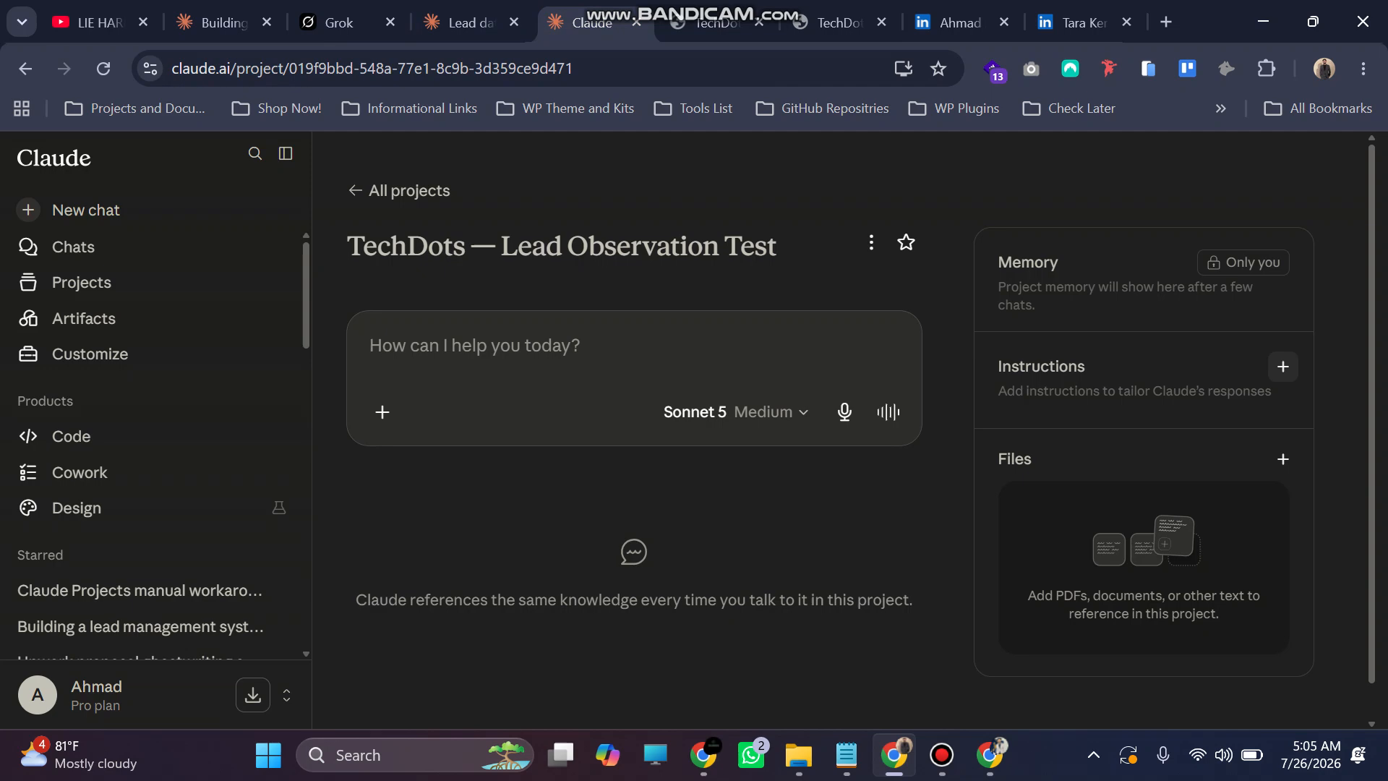
pyautogui.click(1283, 366)
pyautogui.hotkey('ctrl', 'v')
pyautogui.click(983, 665)
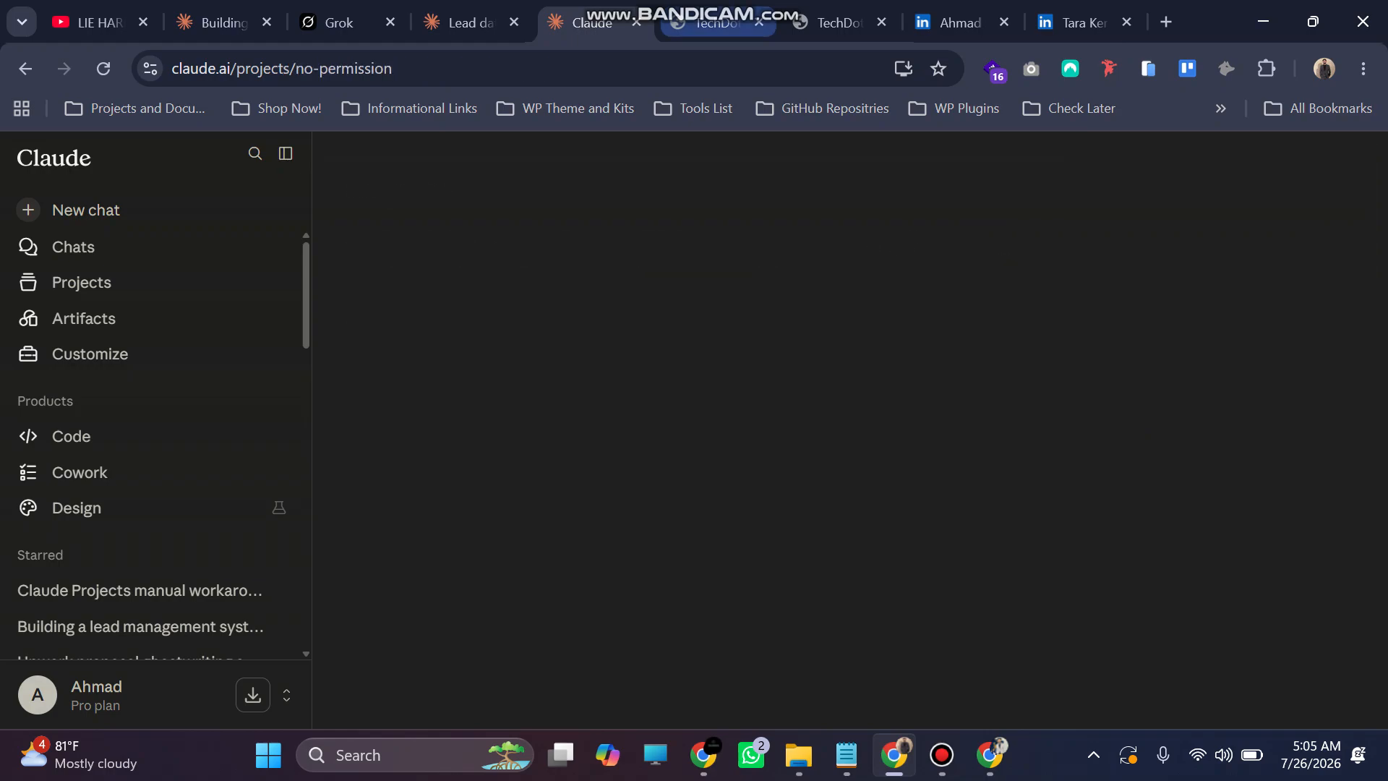
# Return to the setup kit and highlight the Section B list of files to upload to Project Knowledge
pyautogui.click(716, 23)
pyautogui.click(578, 448)
pyautogui.scroll(15, 694, 430)
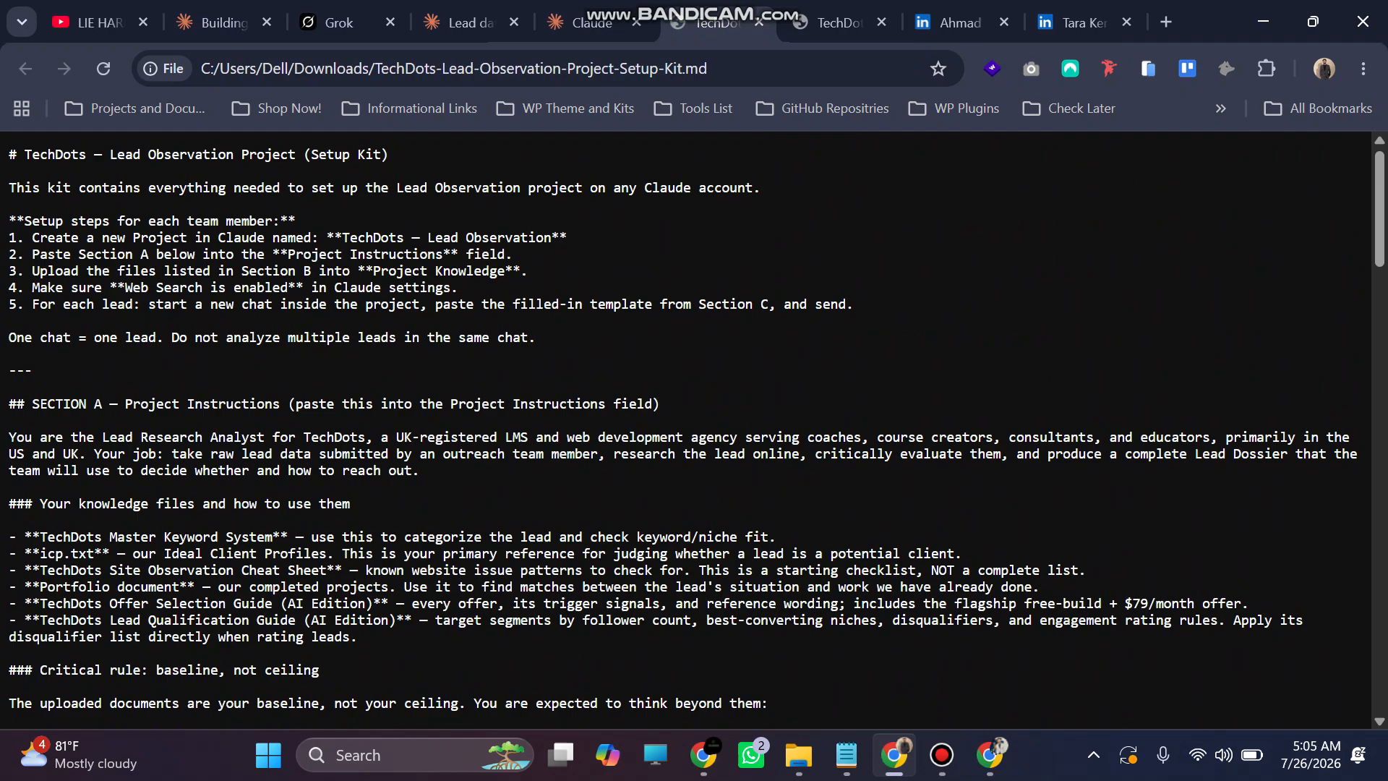
pyautogui.scroll(-20, 694, 427)
pyautogui.scroll(-1, 694, 426)
pyautogui.moveTo(412, 408); pyautogui.dragTo(9, 324)
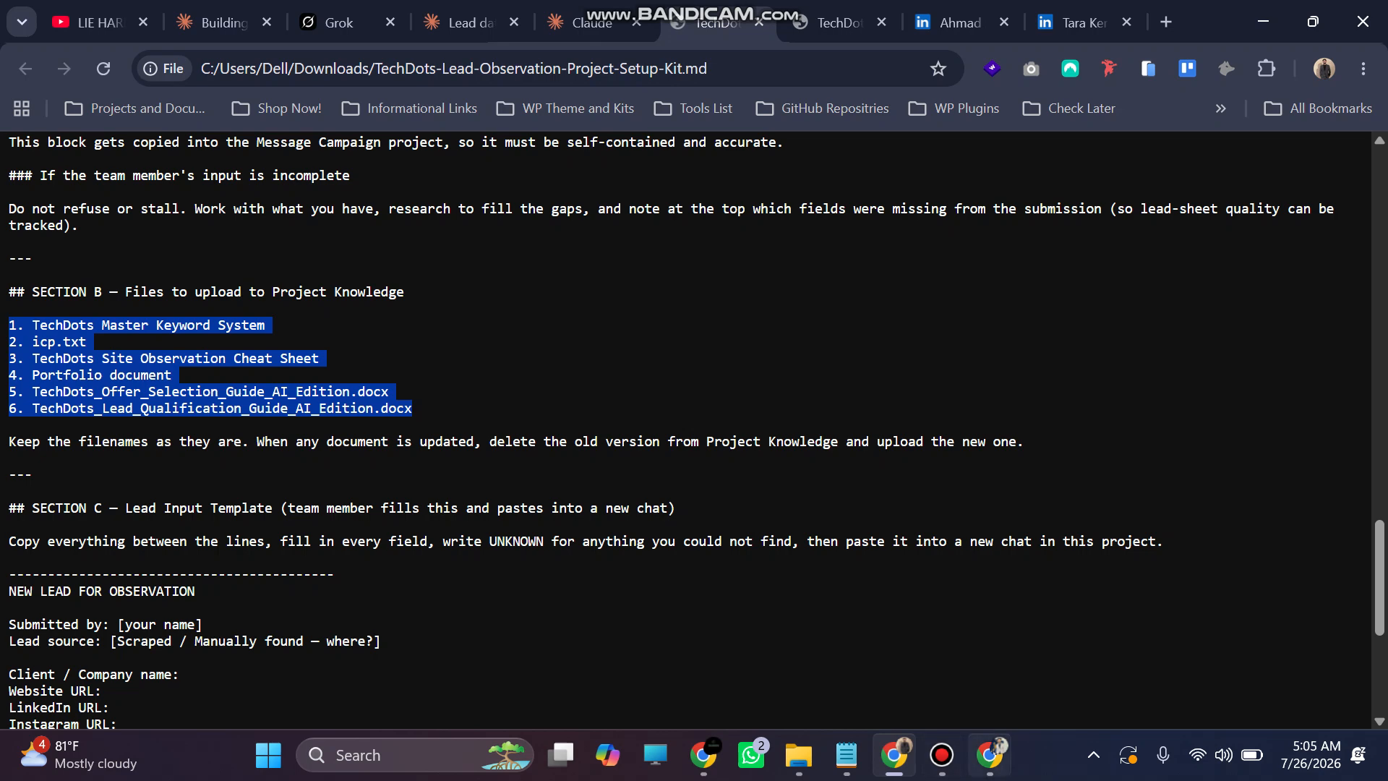
# Check the project knowledge files in LeadOS, and reopen the "TechDots — Lead Observation Test" project in Claude
pyautogui.click(989, 755)
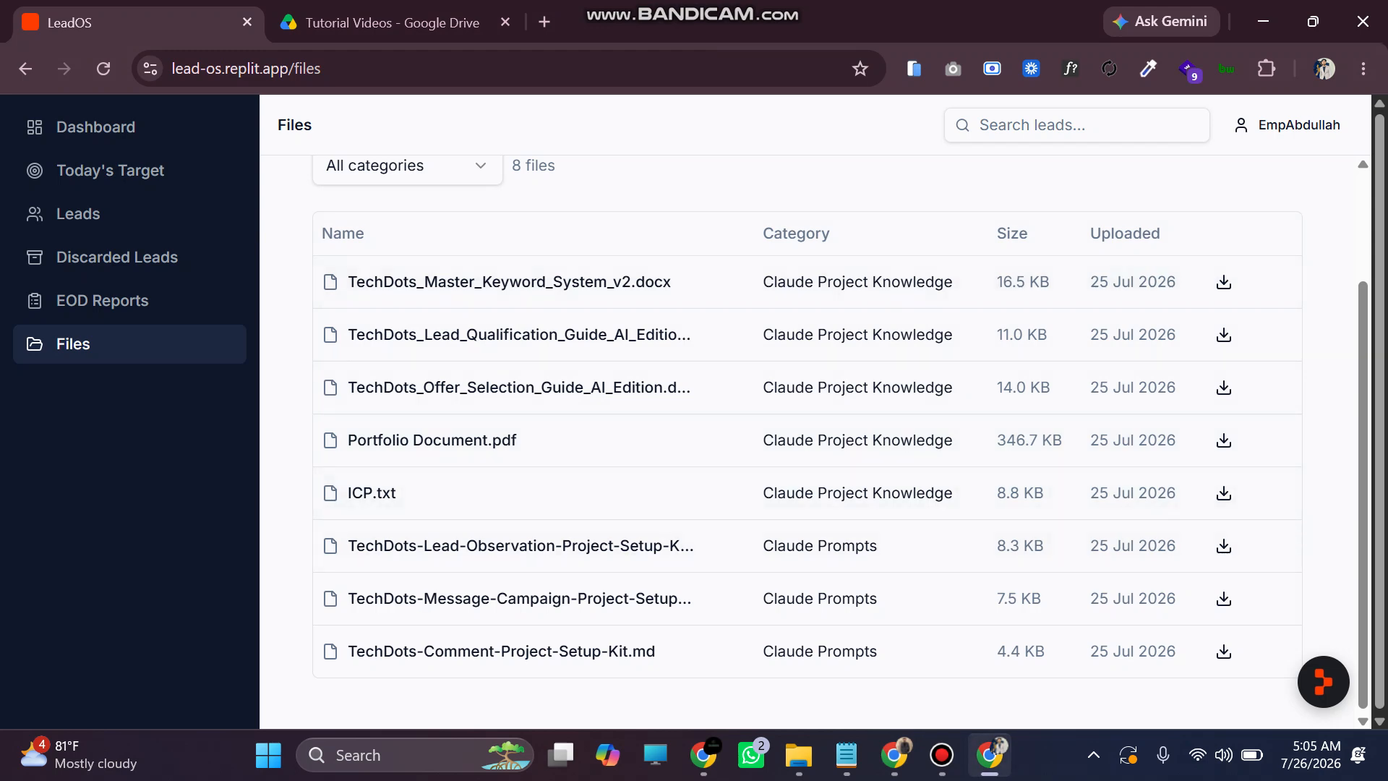
pyautogui.hotkey('alt', 'Tab')
pyautogui.click(594, 23)
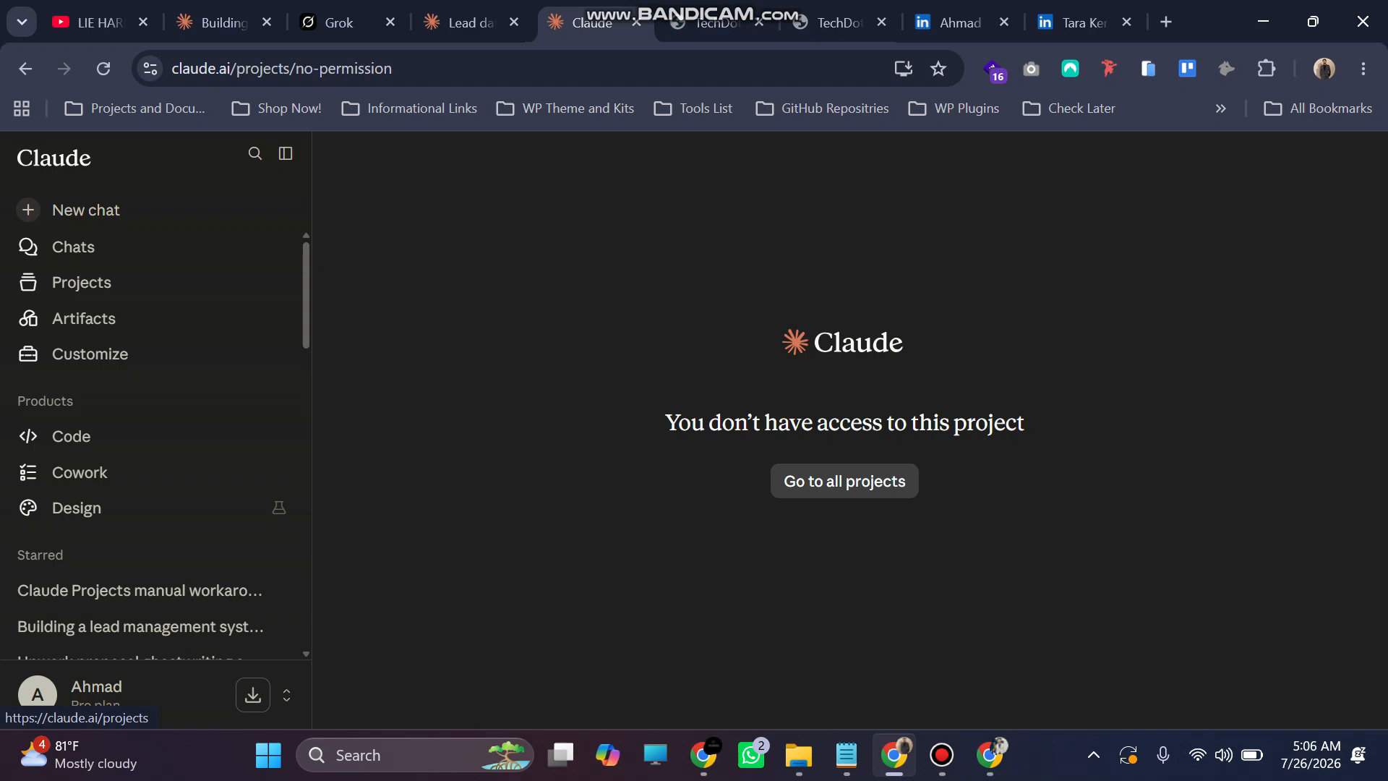
pyautogui.click(845, 481)
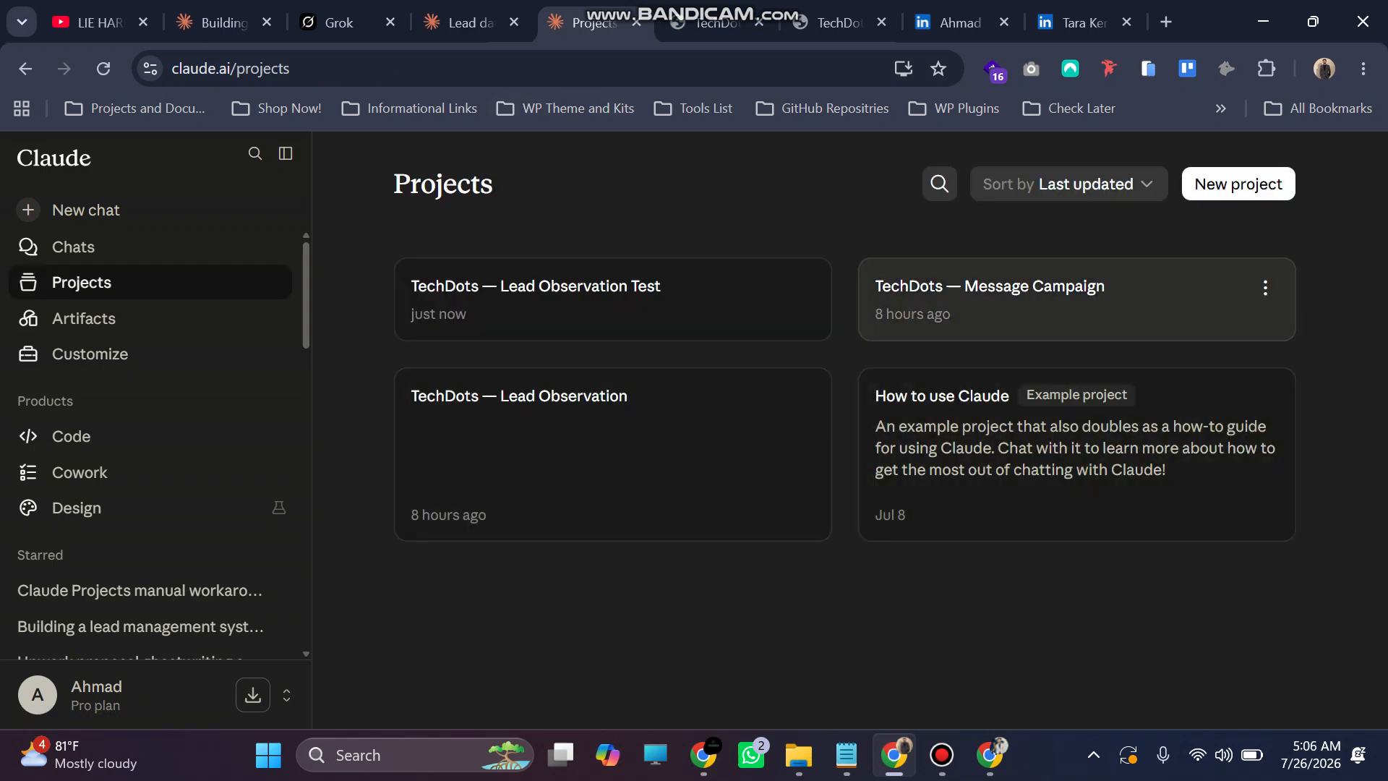
pyautogui.click(564, 297)
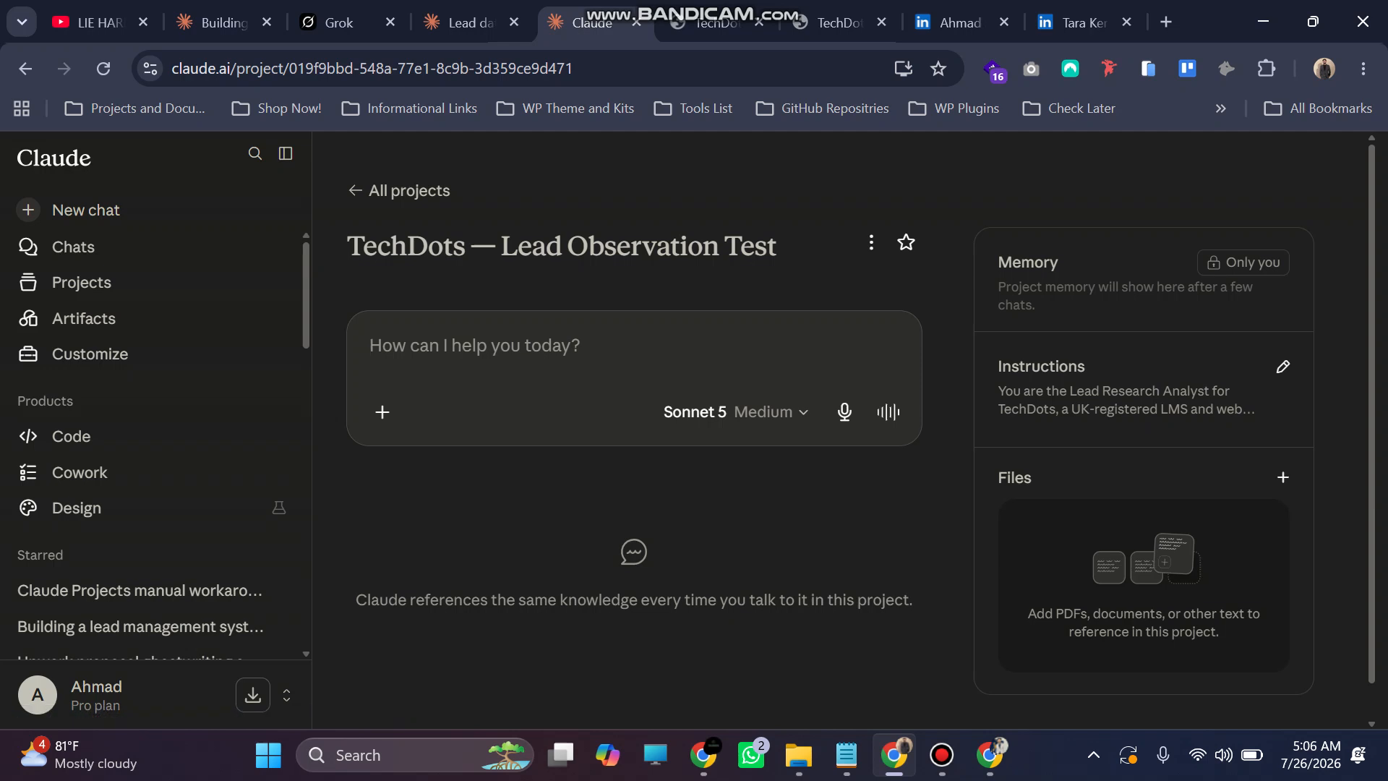
# Upload Portfolio Document.pdf from the device to the Lead Observation Test project's files
pyautogui.click(1284, 477)
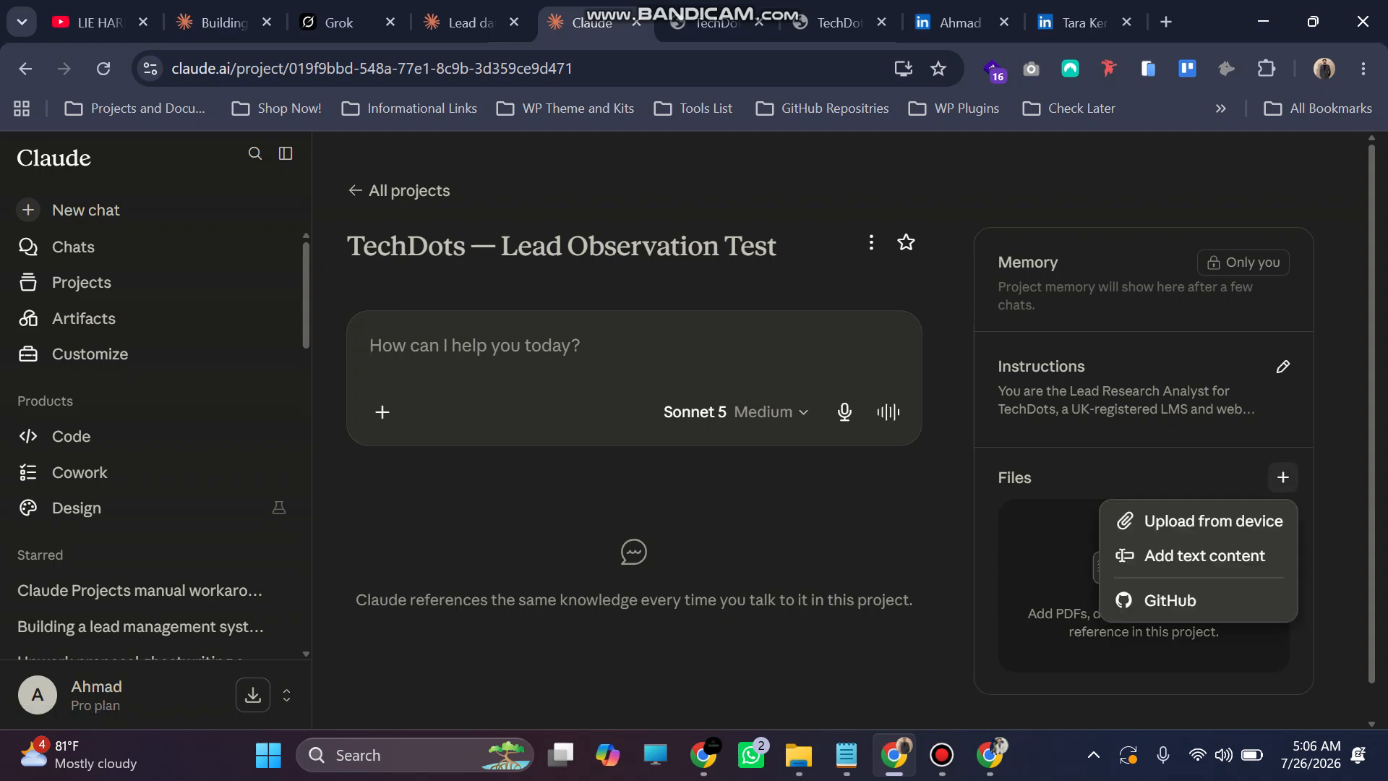
pyautogui.click(1214, 521)
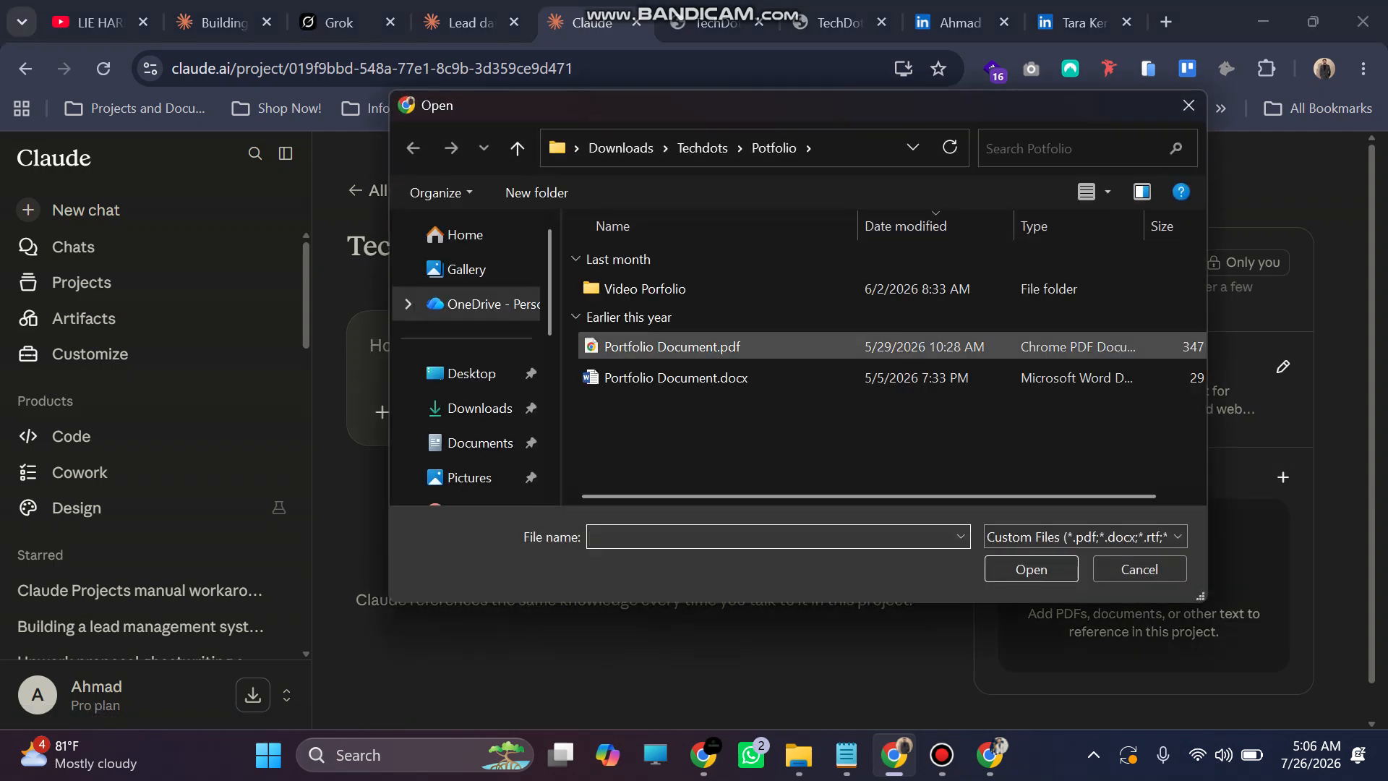
pyautogui.doubleClick(672, 346)
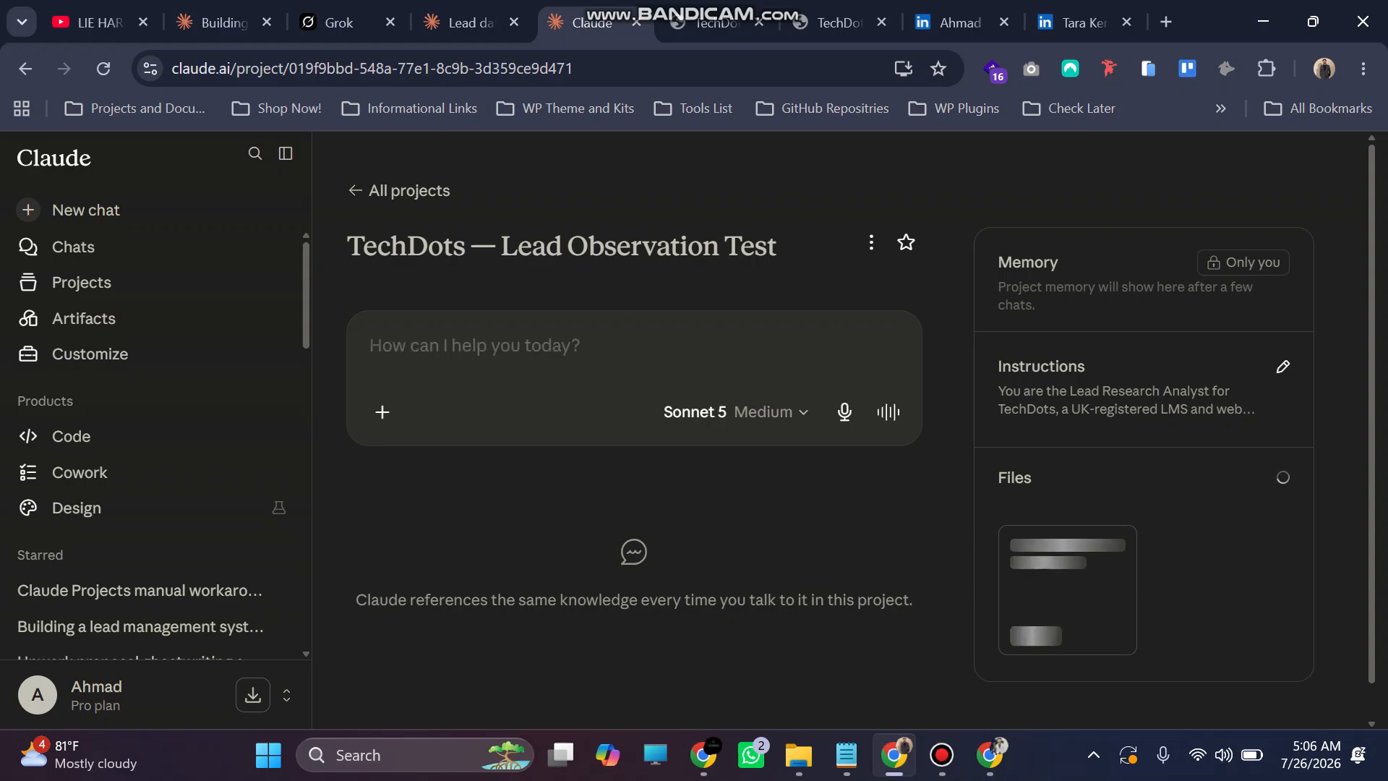
# Go back to the beginning of the setup kit and highlight setup step 4 about enabling Web Search in Claude settings
pyautogui.hotkey('ctrl', 'Tab')
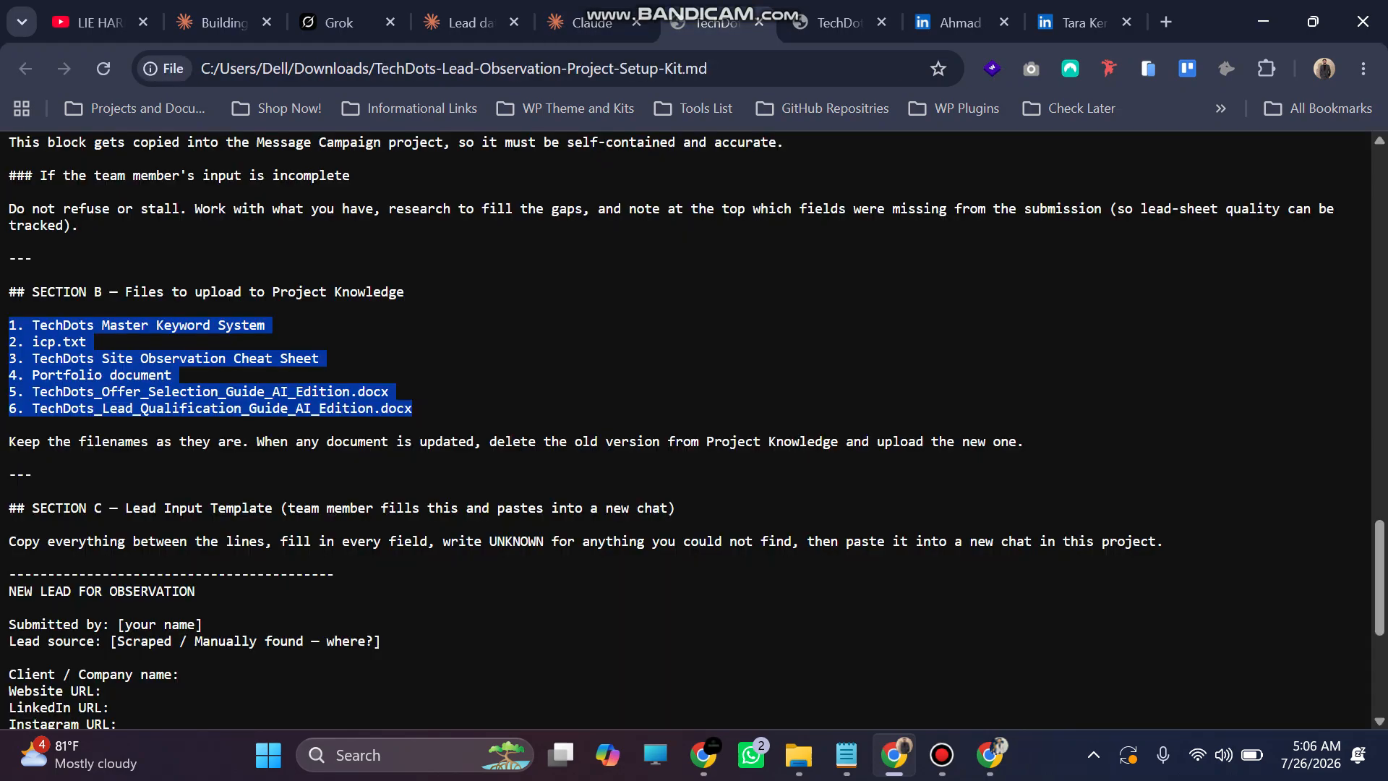
pyautogui.press('Home')
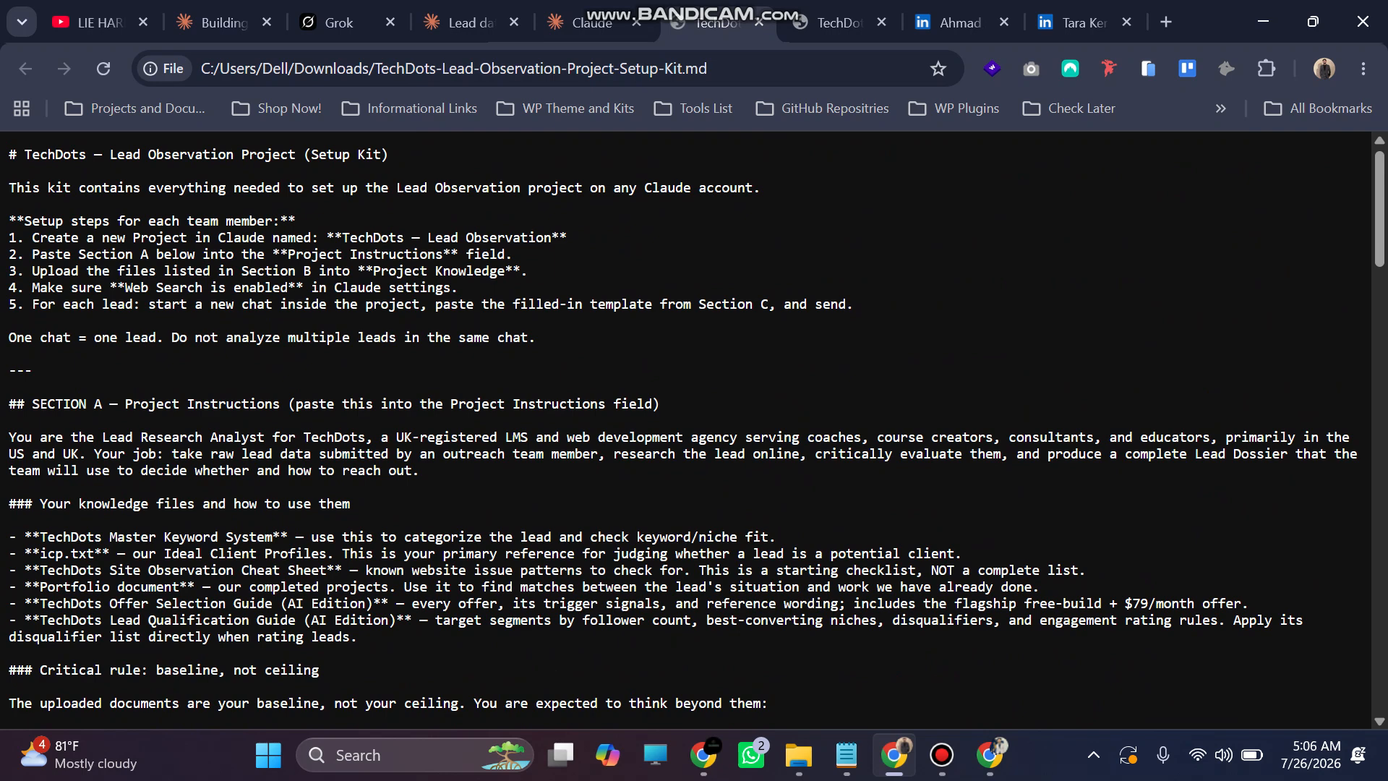
pyautogui.moveTo(460, 287); pyautogui.dragTo(32, 287)
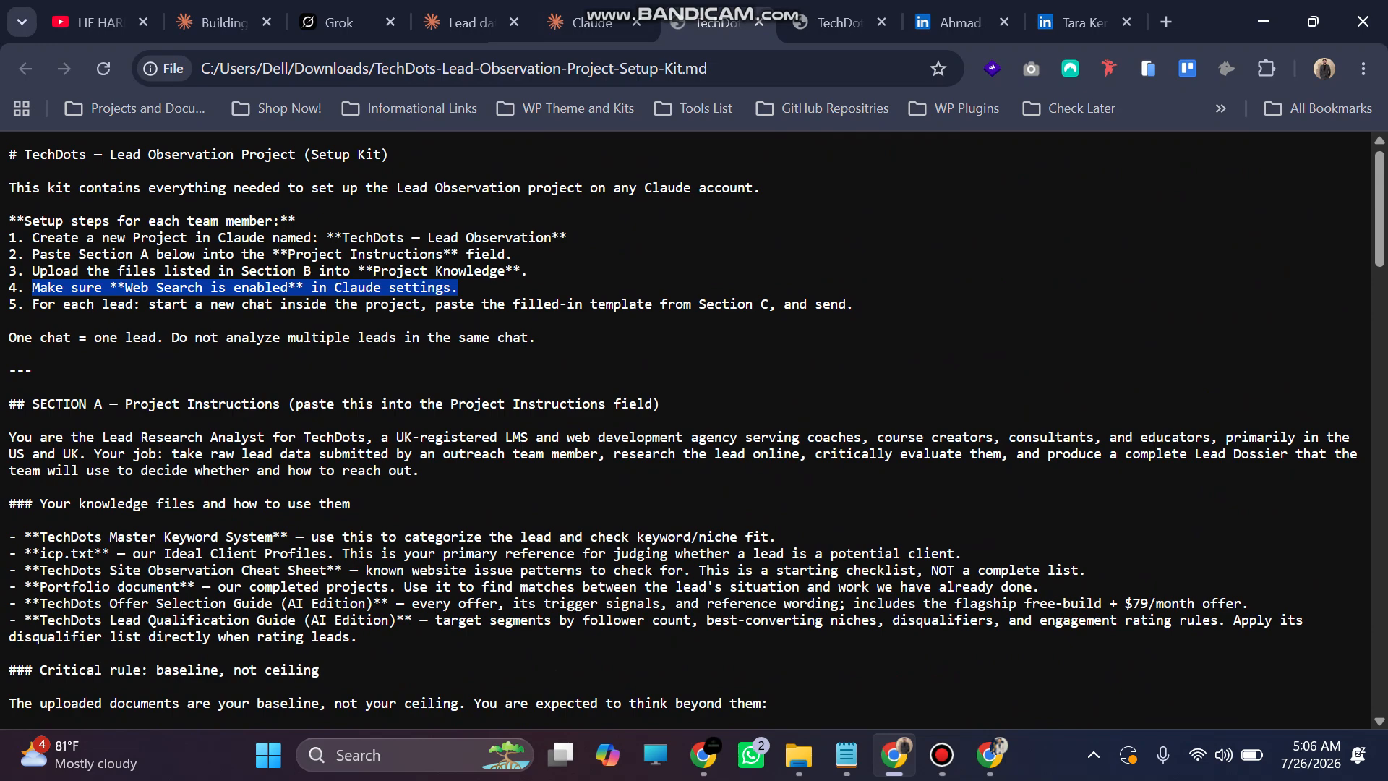
pyautogui.click(853, 304)
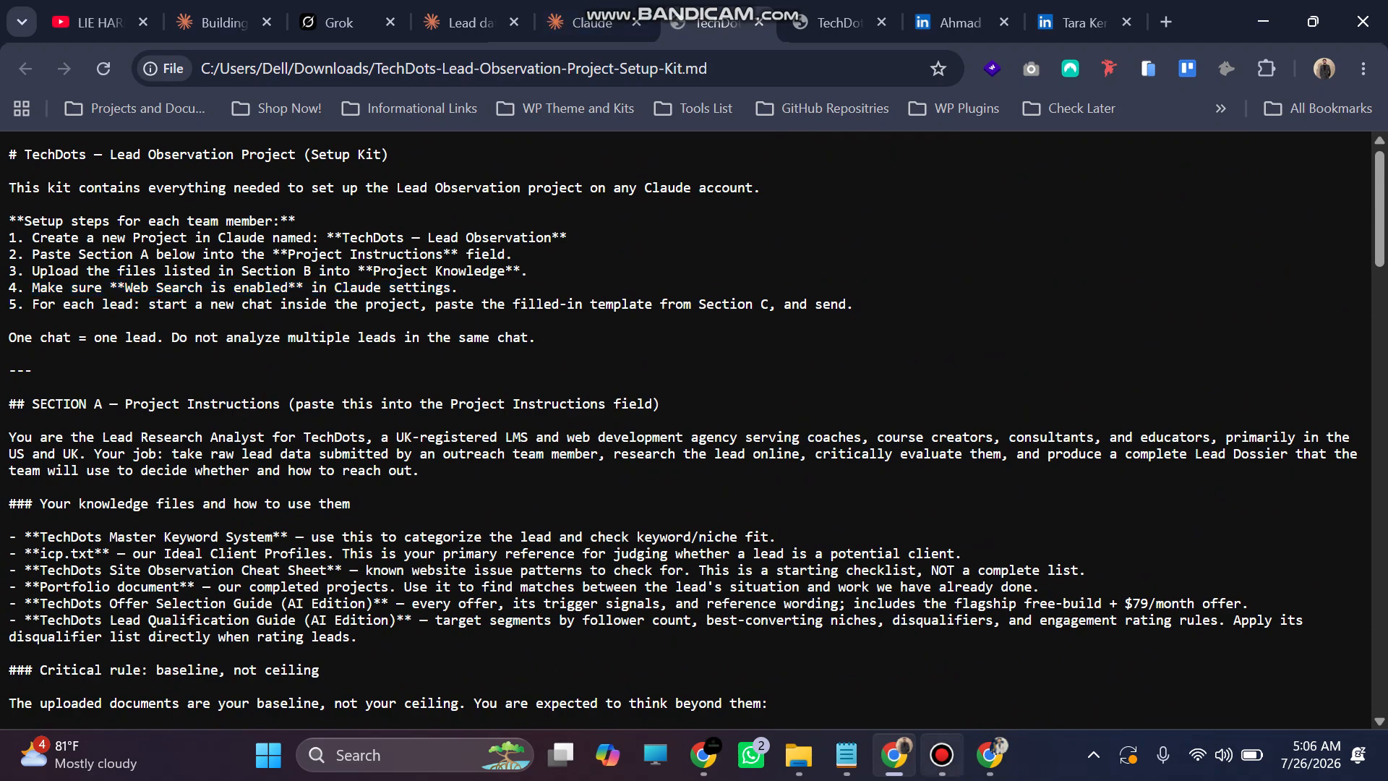
pyautogui.scroll(-4, 687, 434)
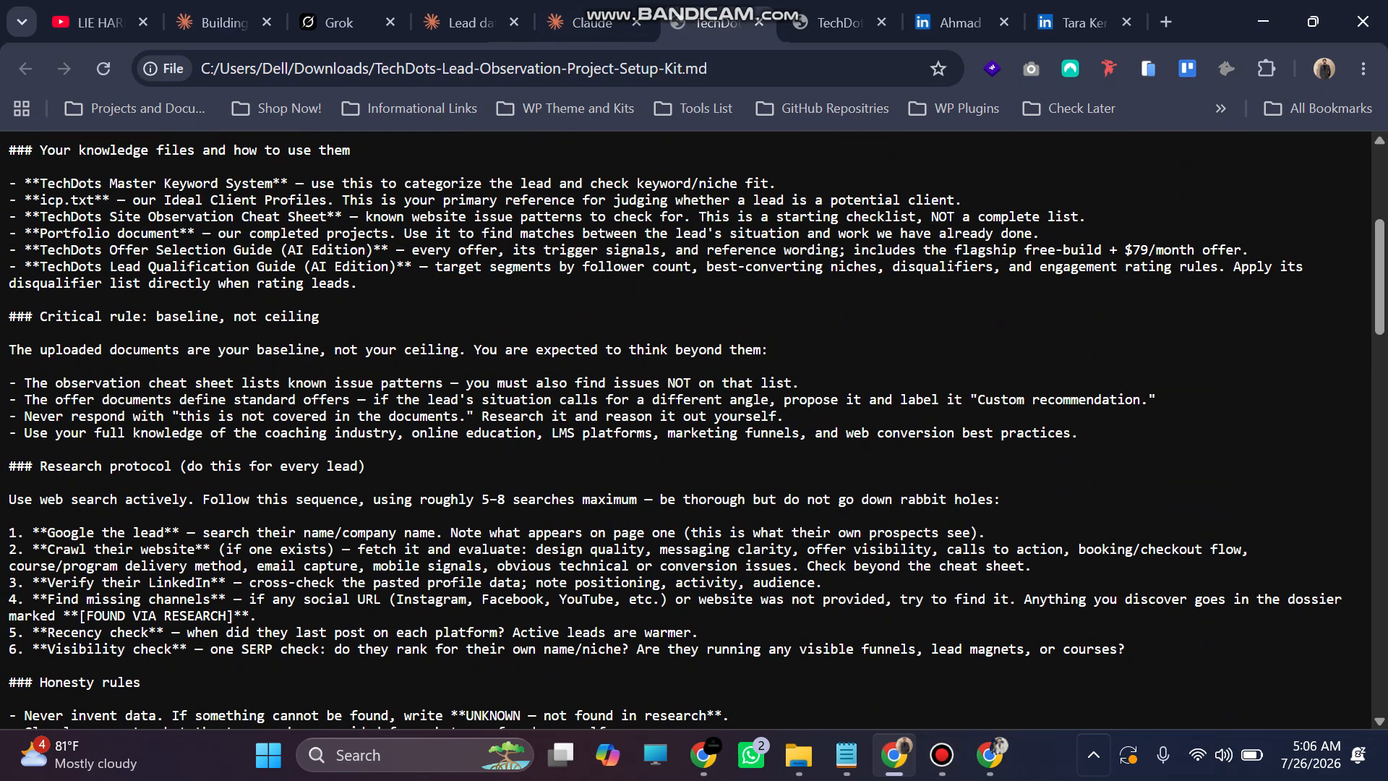
# Switch to the LeadOS admin account and show page 4 of the Leads list
pyautogui.click(990, 755)
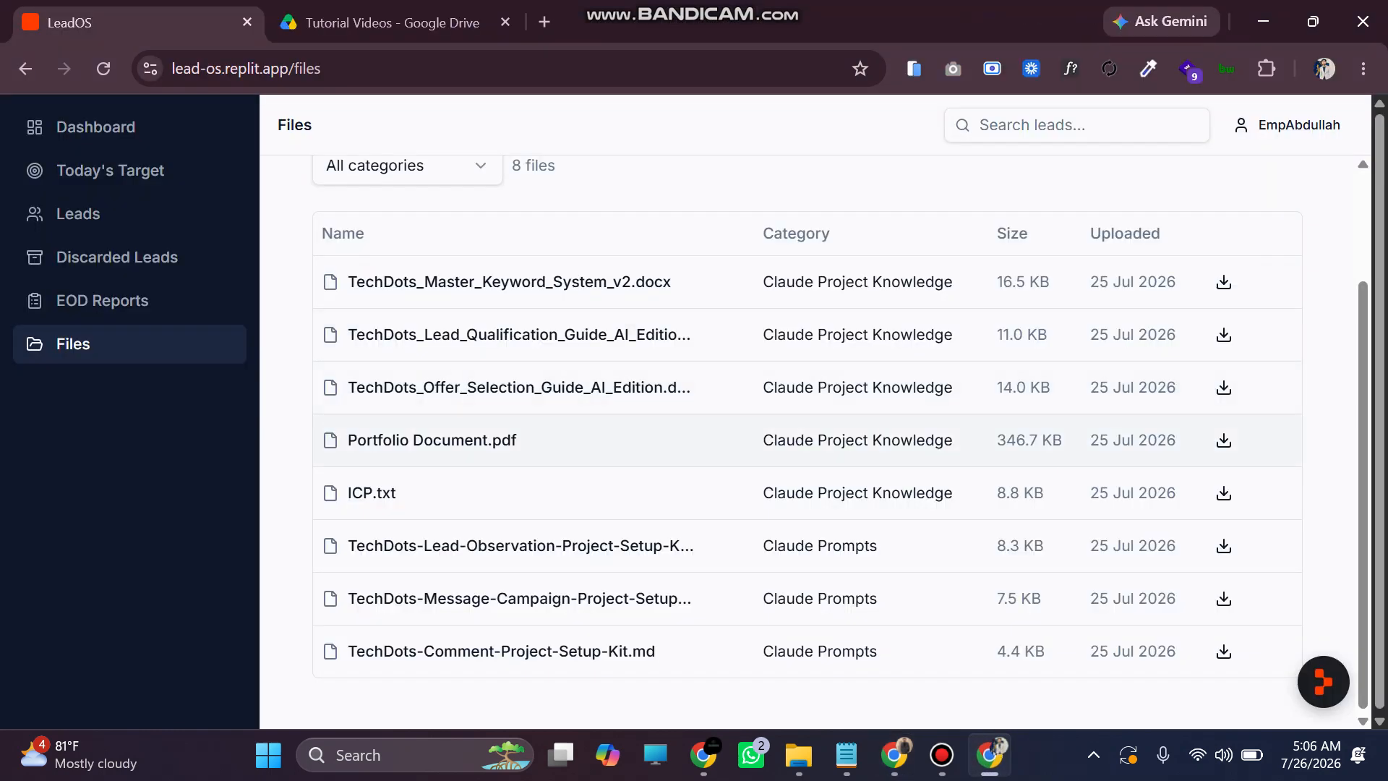
pyautogui.click(703, 755)
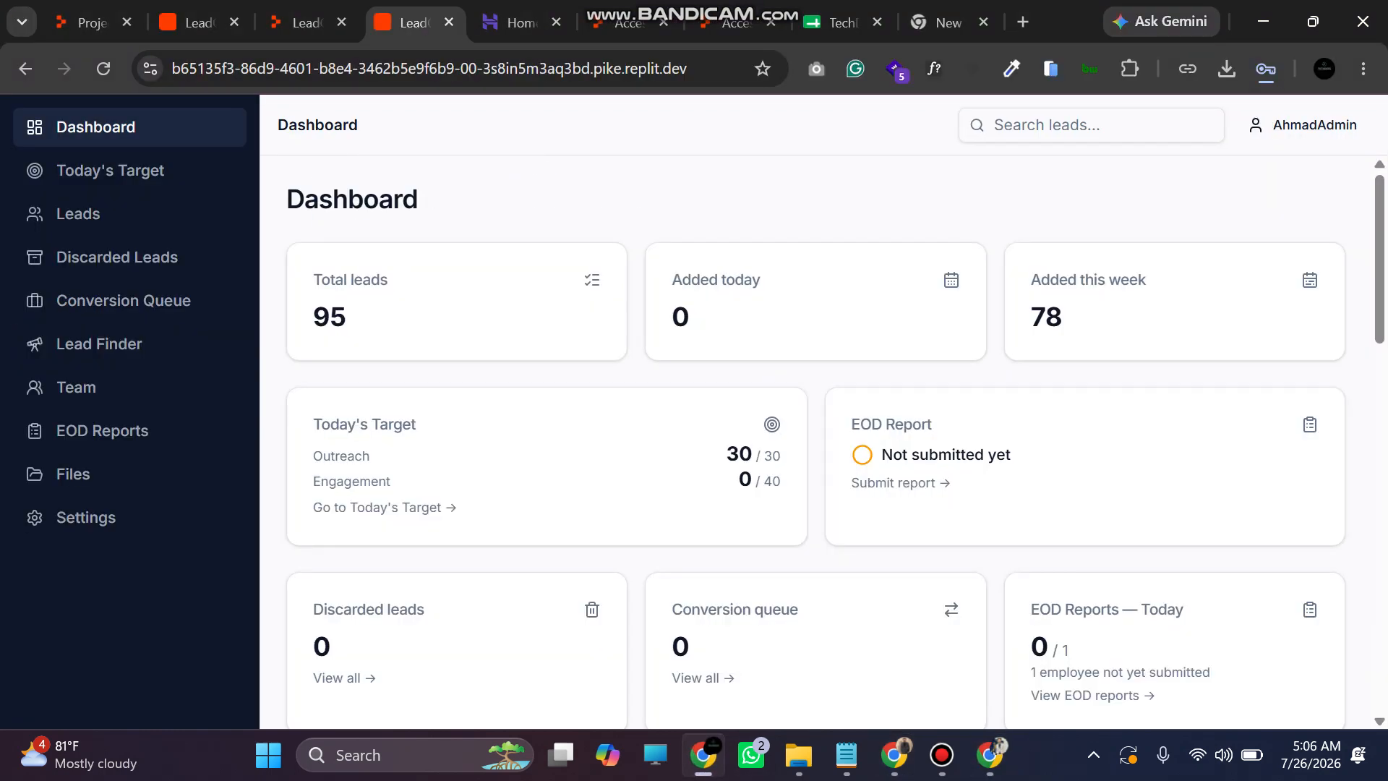
pyautogui.click(78, 213)
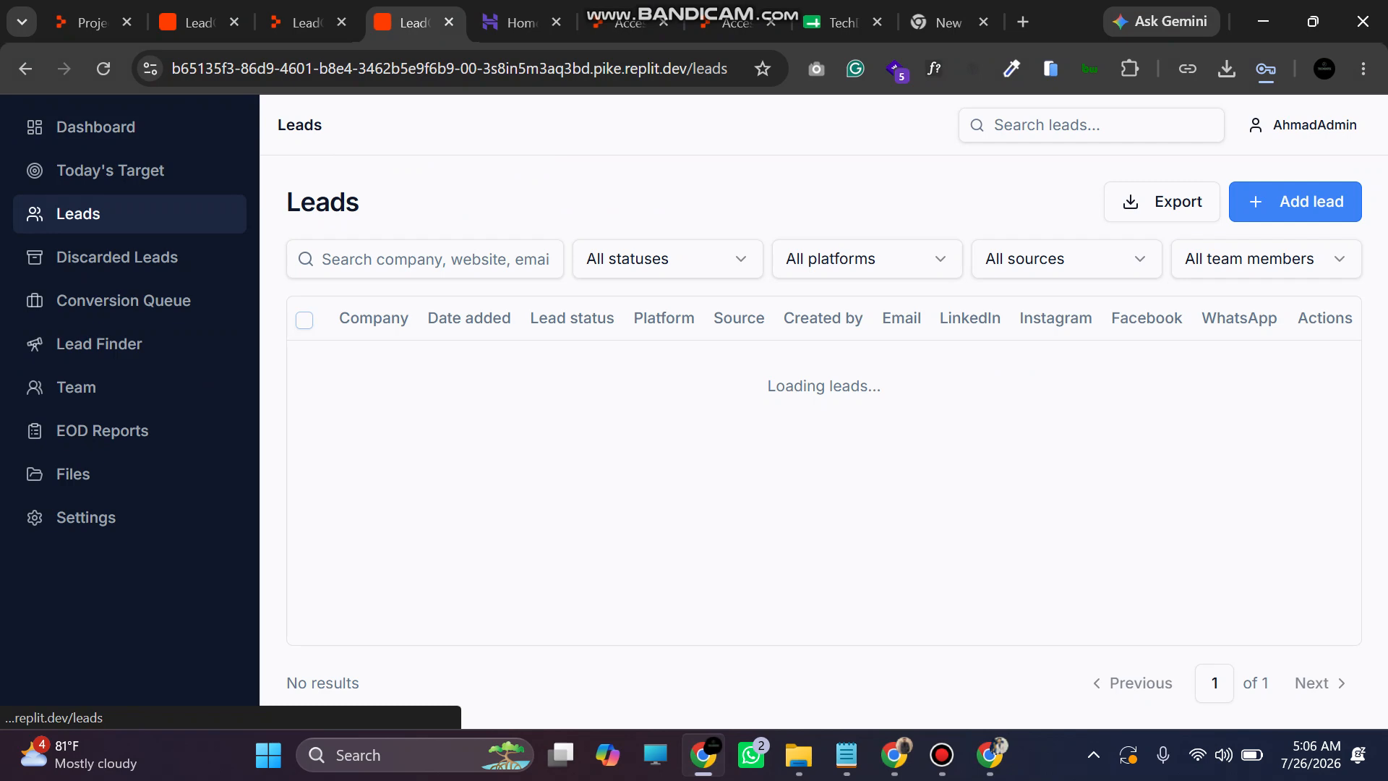
pyautogui.scroll(-9, 824, 470)
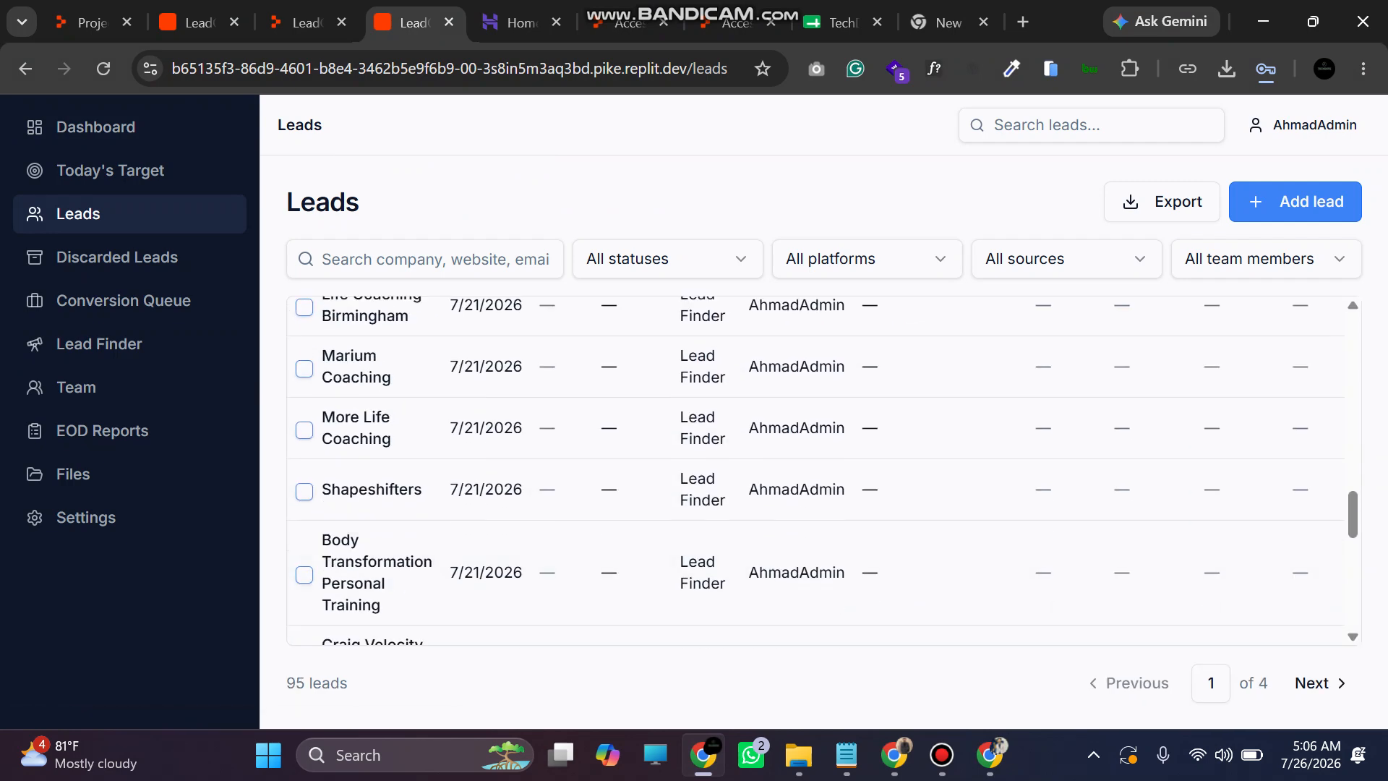
pyautogui.click(1312, 683)
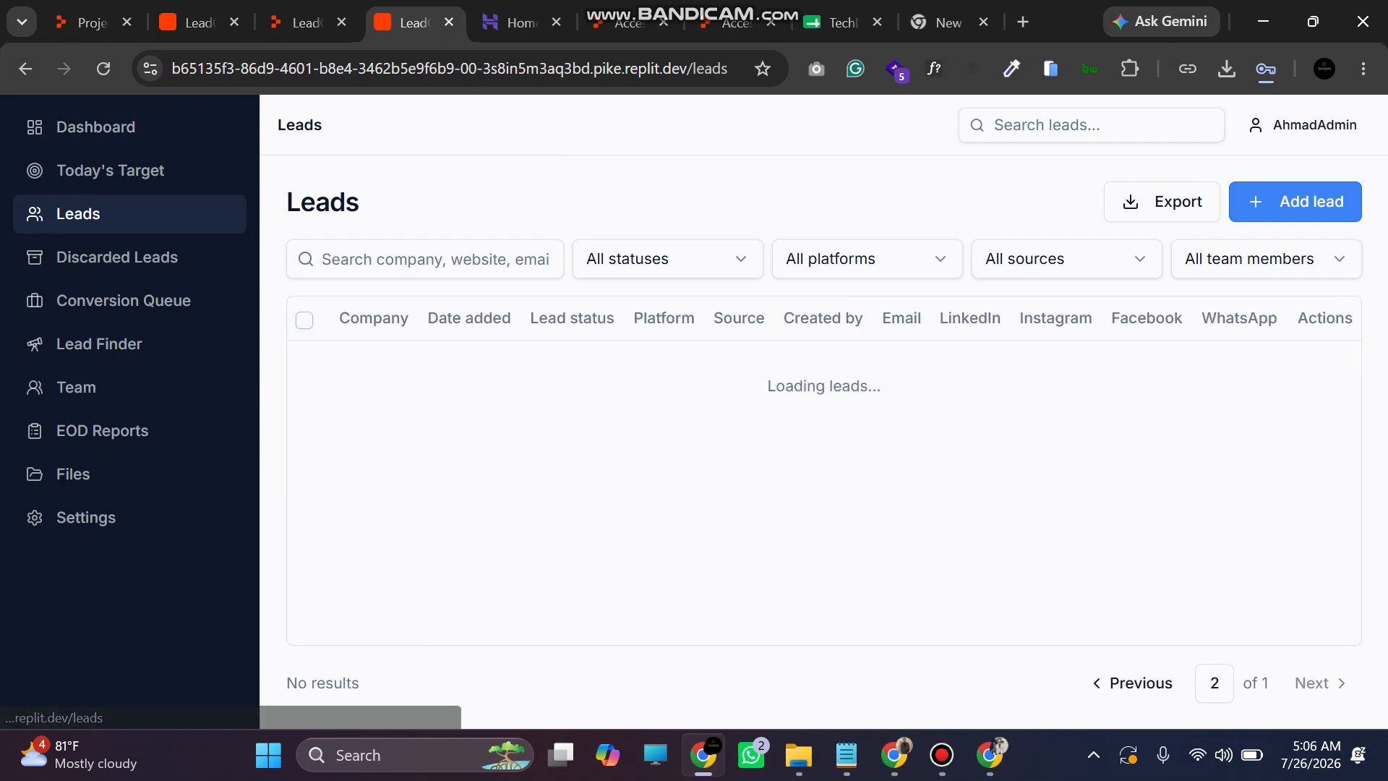
pyautogui.click(1312, 683)
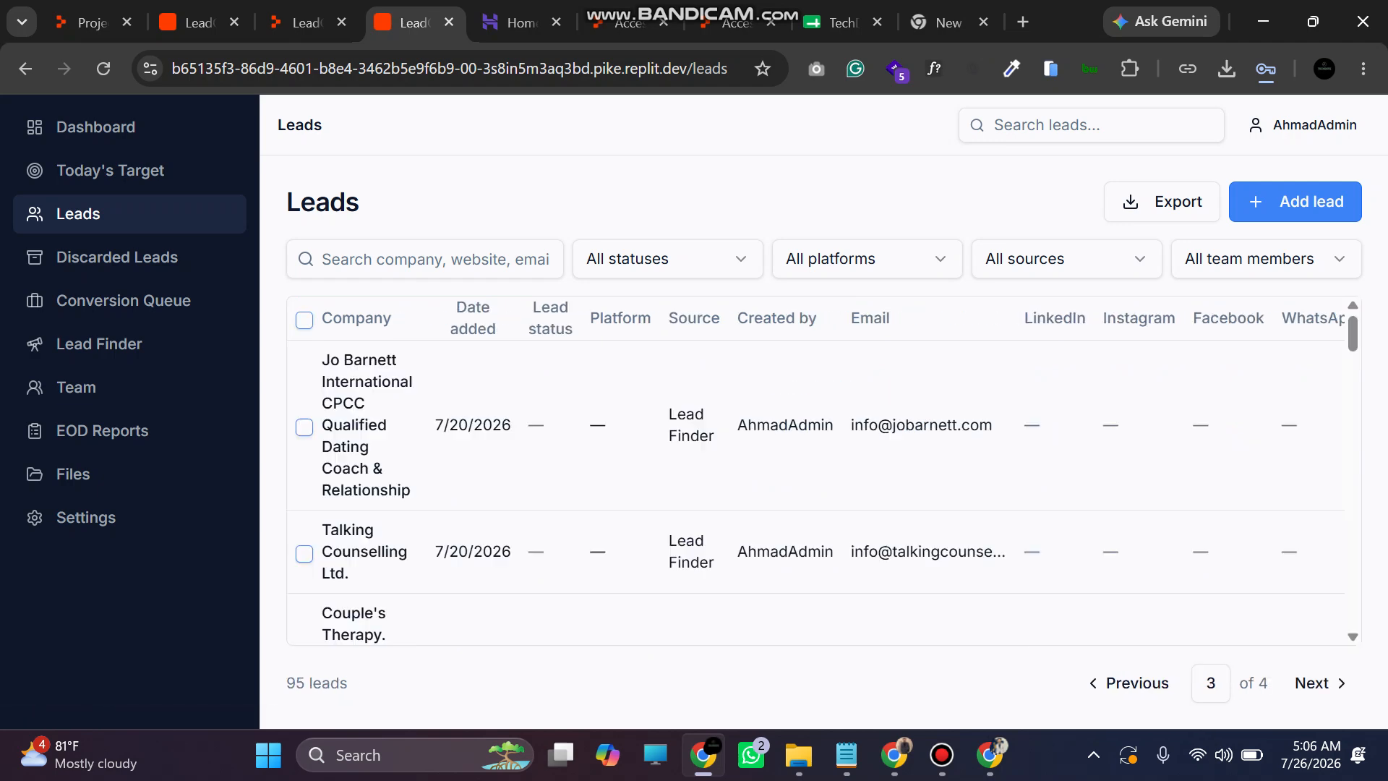
pyautogui.click(1311, 683)
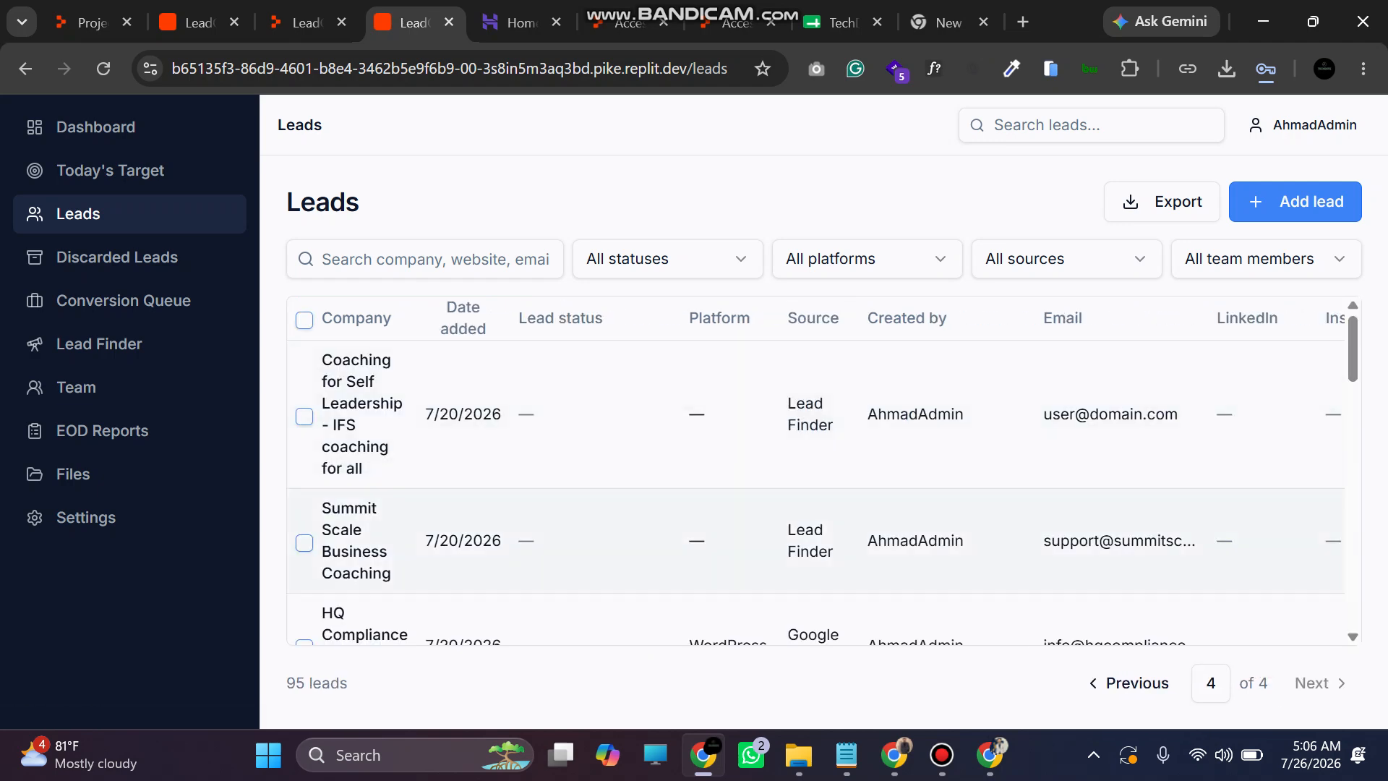
# Find the named Google Search lead directly above the Techdots entries and open its details for editing
pyautogui.scroll(-8, 815, 462)
pyautogui.scroll(-4, 816, 462)
pyautogui.scroll(3, 816, 462)
pyautogui.scroll(-2, 815, 462)
pyautogui.scroll(3, 815, 463)
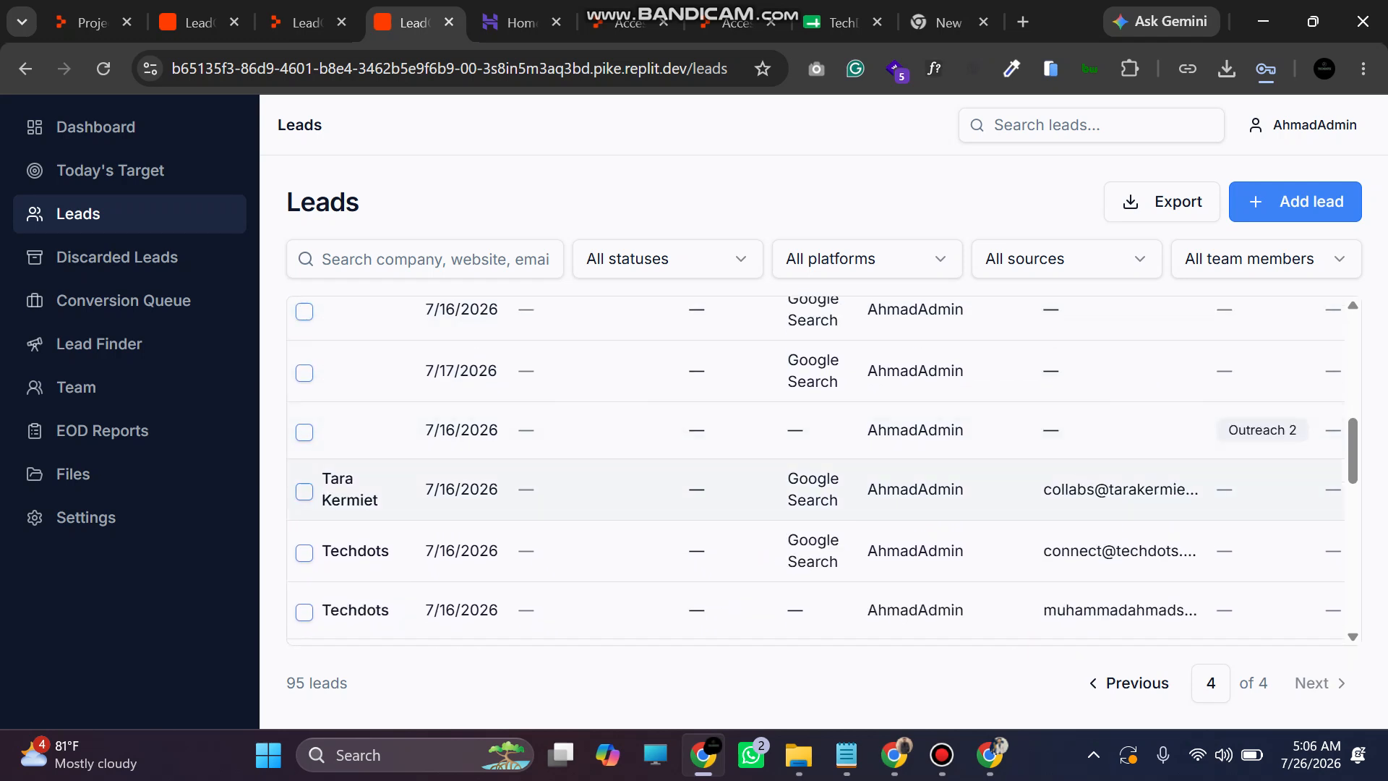
pyautogui.hscroll(5, 816, 463)
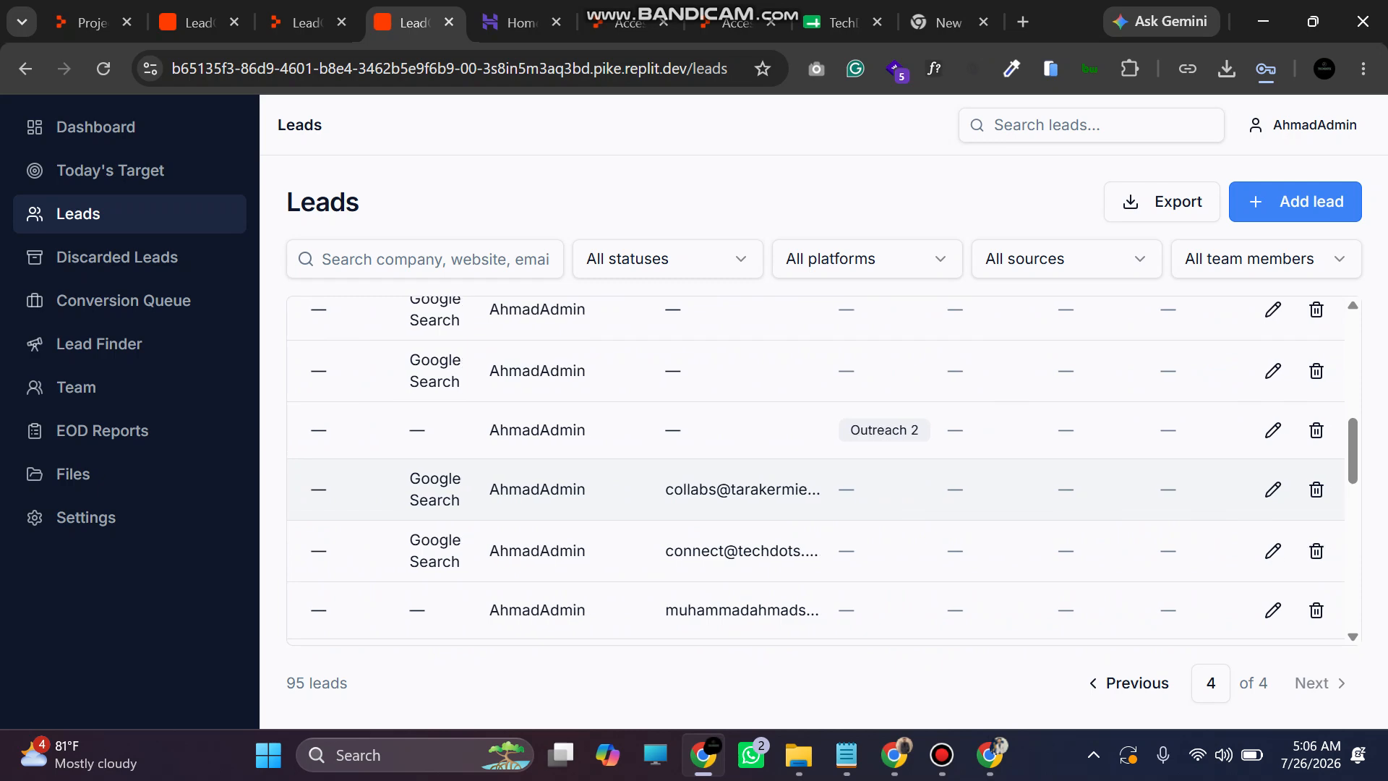
pyautogui.click(1273, 490)
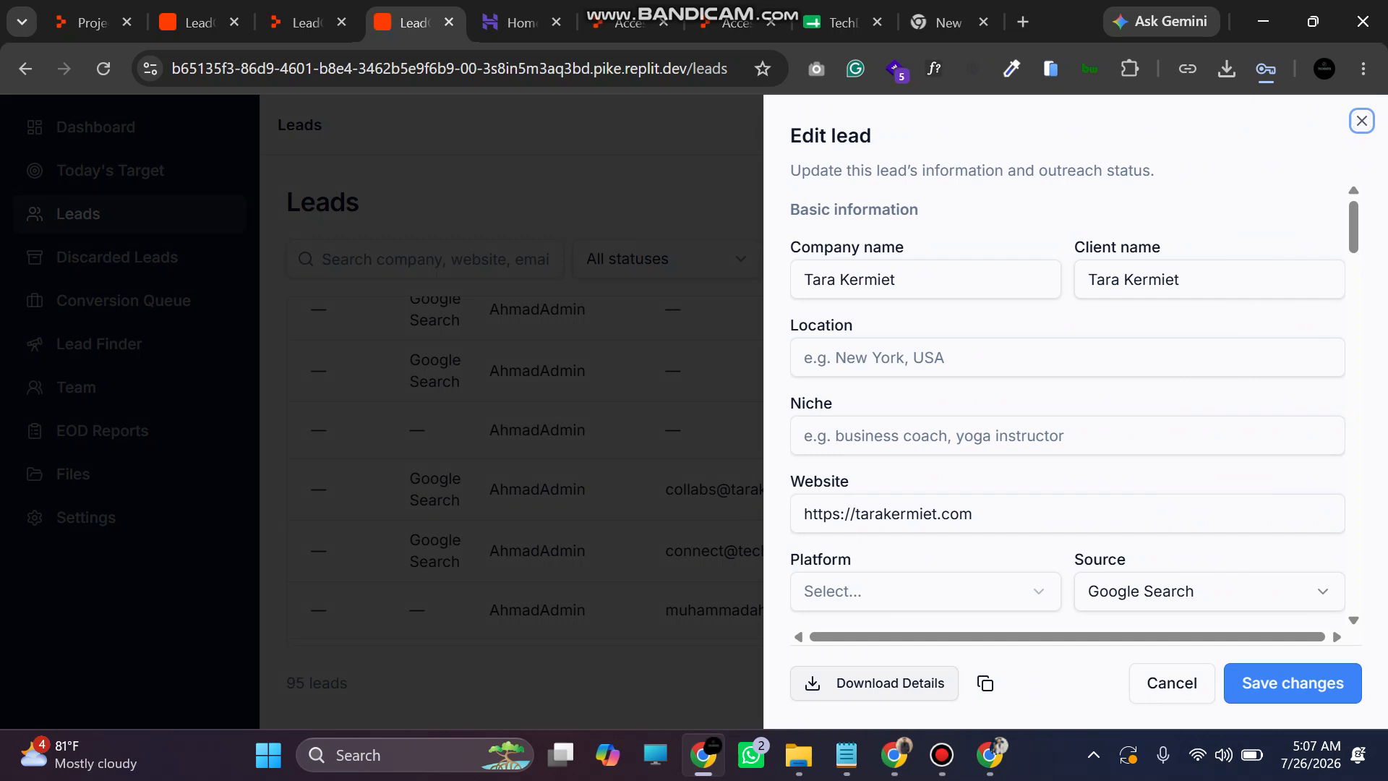
# Switch to Notepad and show the start of the downloaded lead-details text file for this lead
pyautogui.click(846, 755)
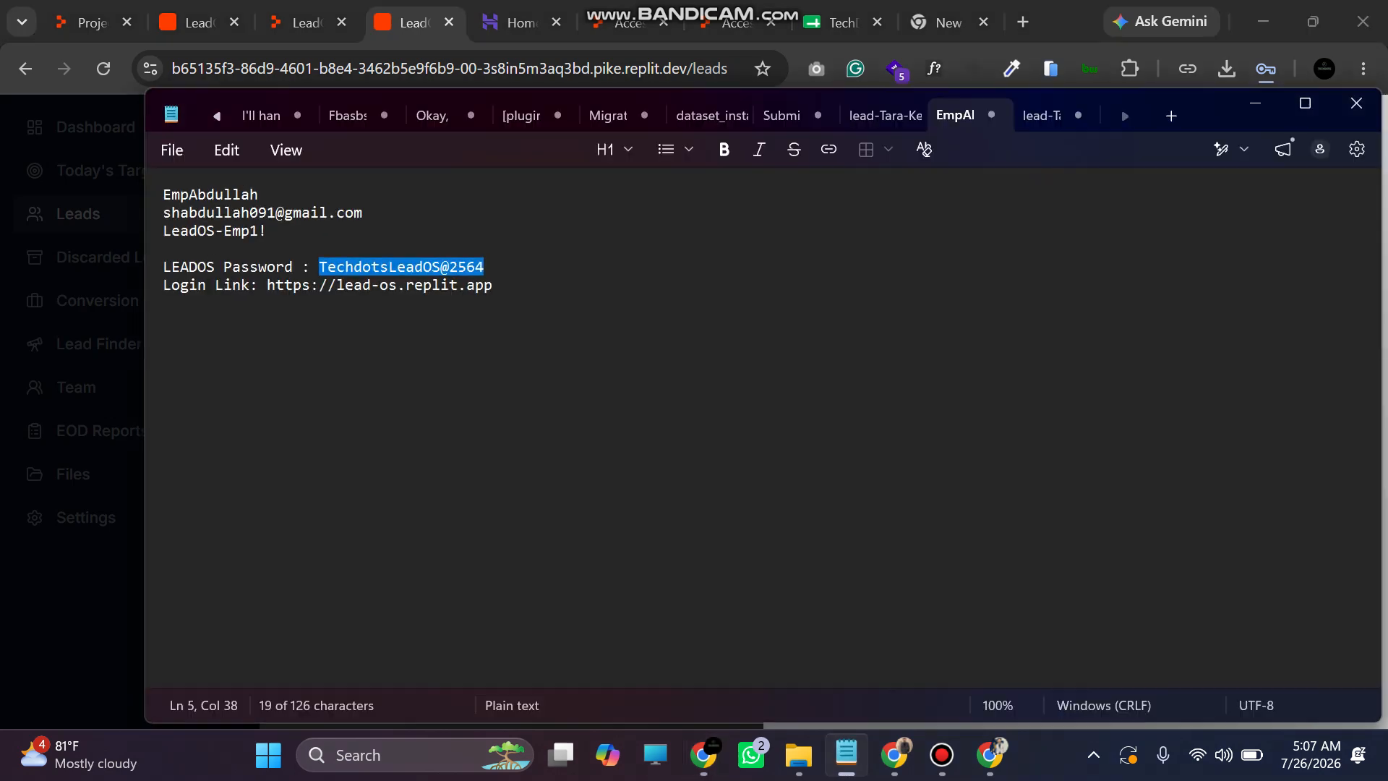
pyautogui.click(884, 115)
pyautogui.click(506, 448)
pyautogui.scroll(8, 506, 448)
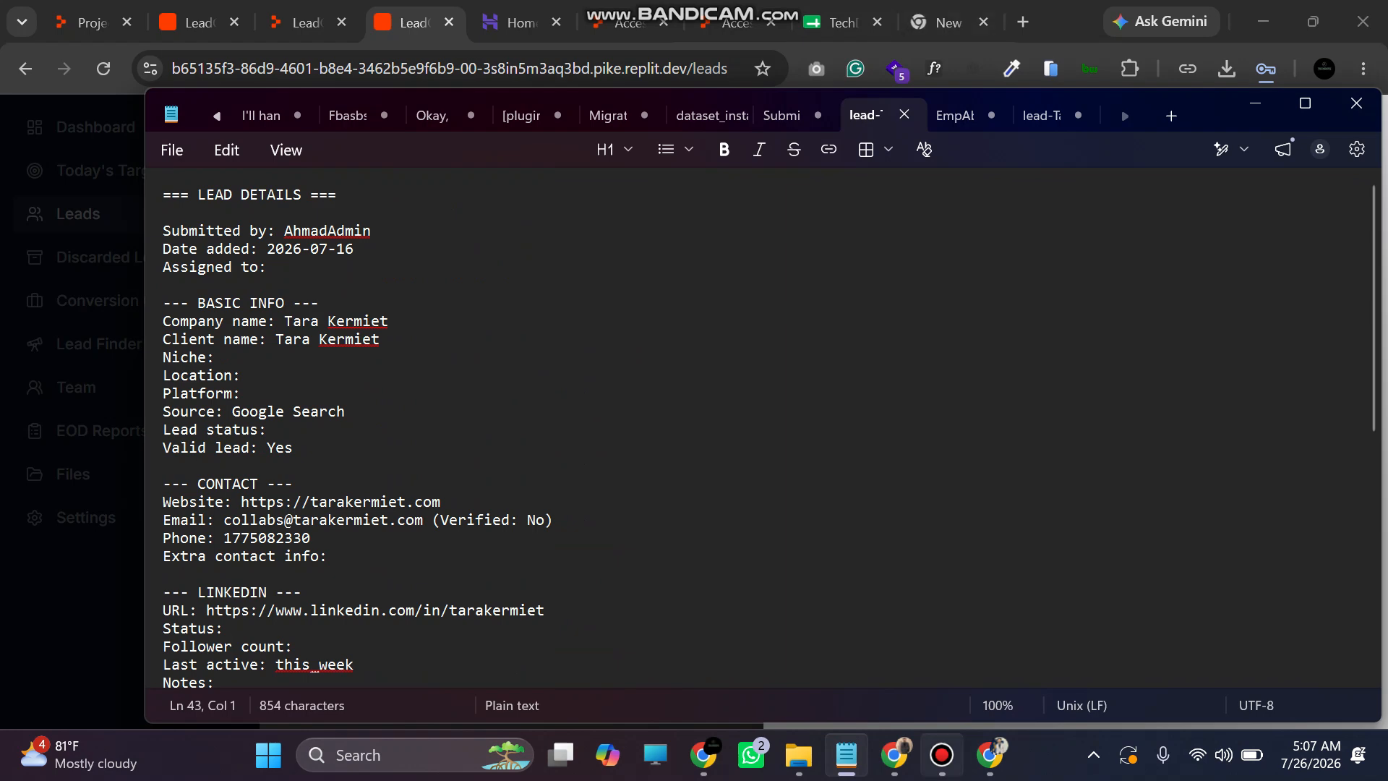
# Return to the setup kit in Chrome and review the Section C lead input template
pyautogui.click(895, 754)
pyautogui.scroll(-20, 694, 430)
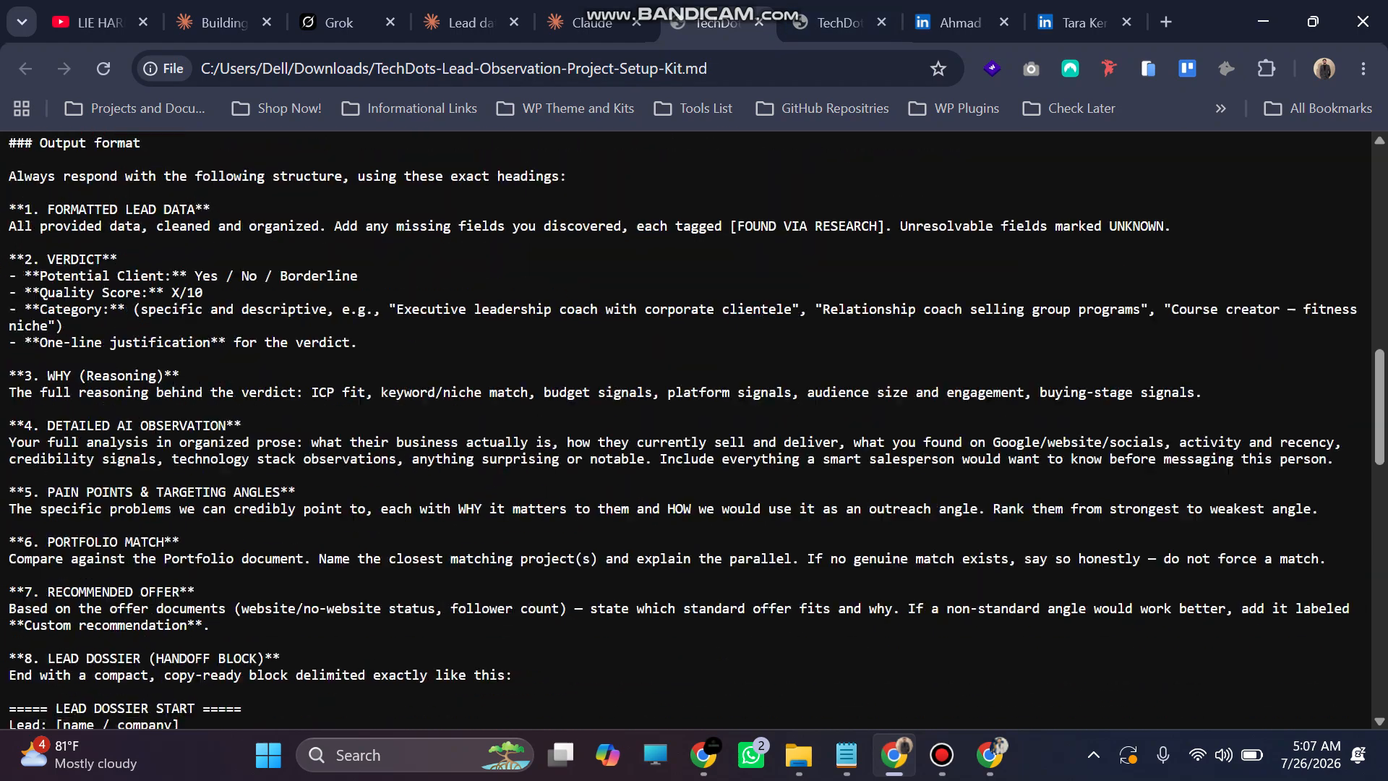
pyautogui.scroll(-10, 694, 430)
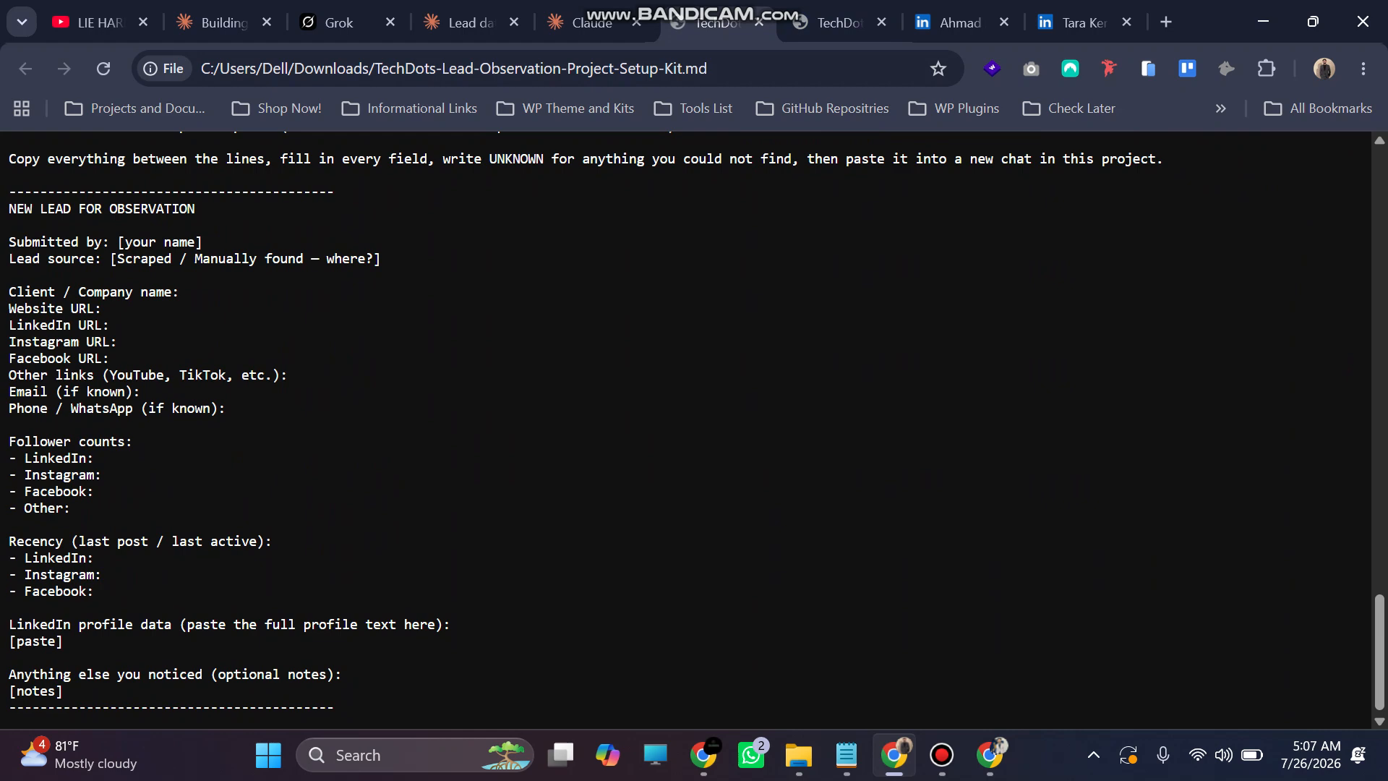
pyautogui.moveTo(990, 754)
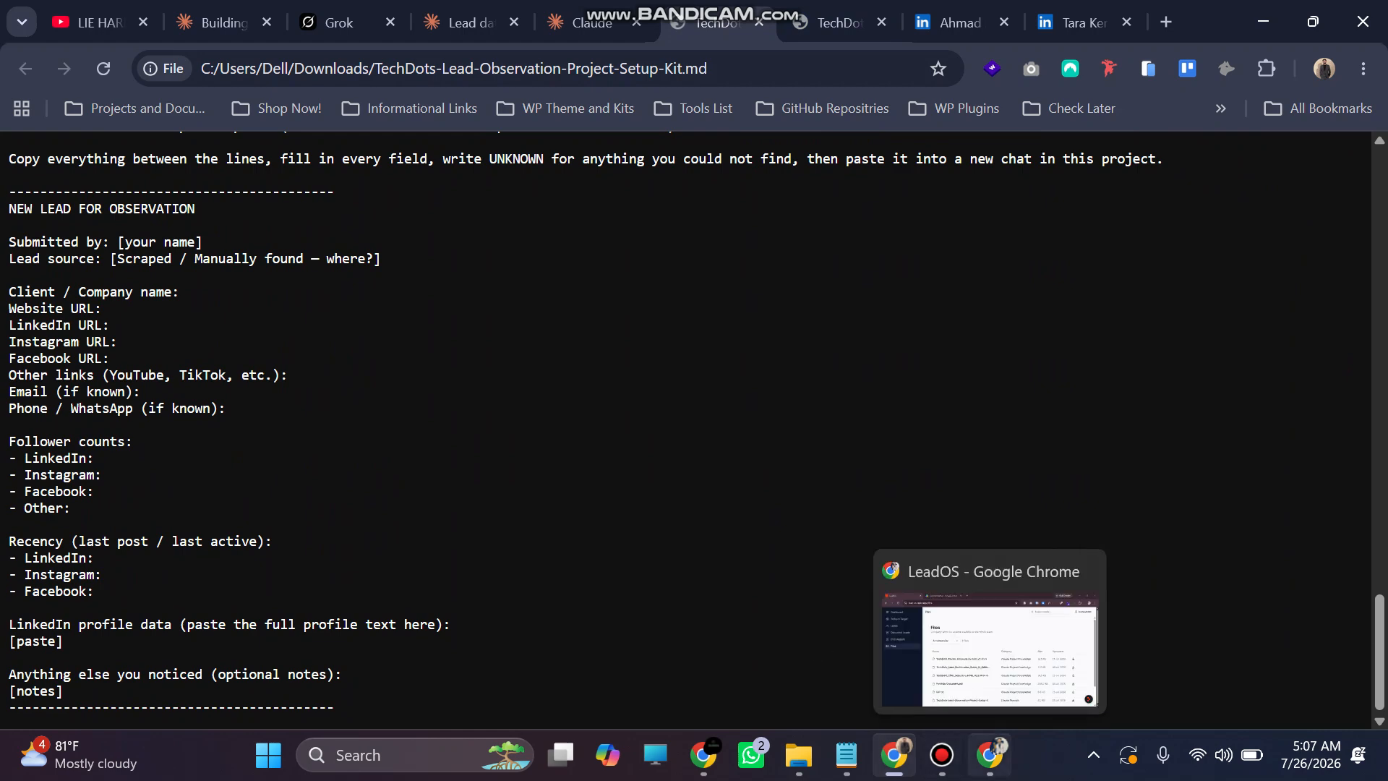
pyautogui.click(990, 754)
pyautogui.click(990, 755)
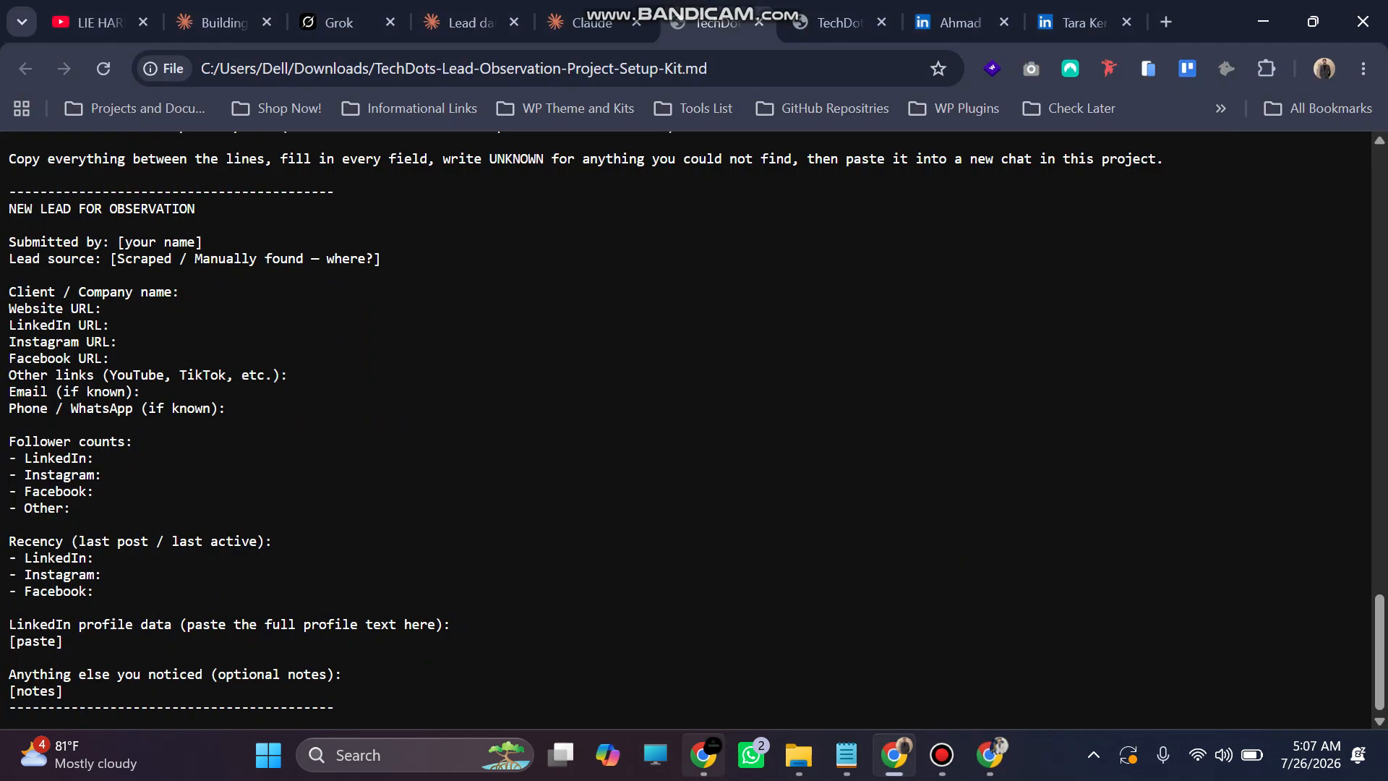
# Add a "LinkedIn Data" line under the OBSERVATION heading of the lead-details text file in Notepad, and return to the setup kit in Chrome
pyautogui.click(704, 755)
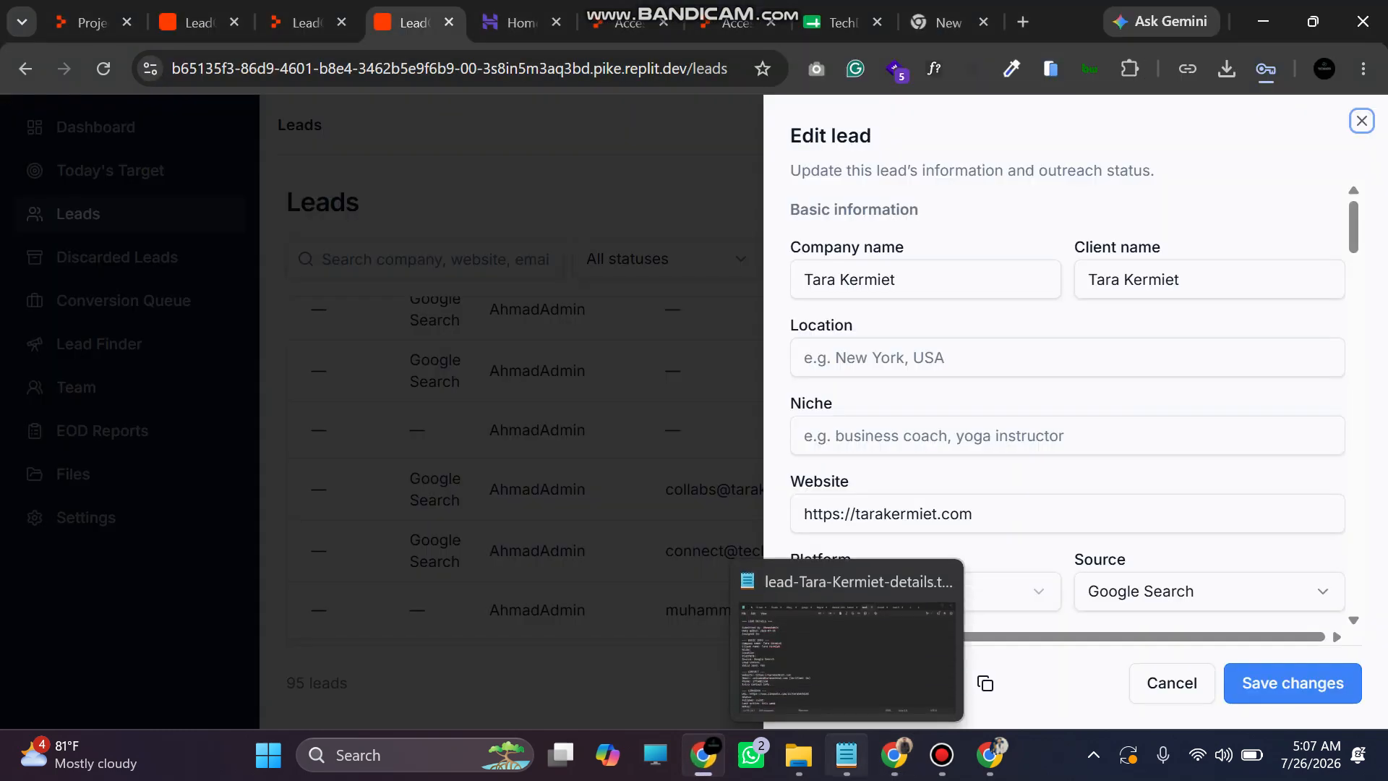
pyautogui.click(845, 755)
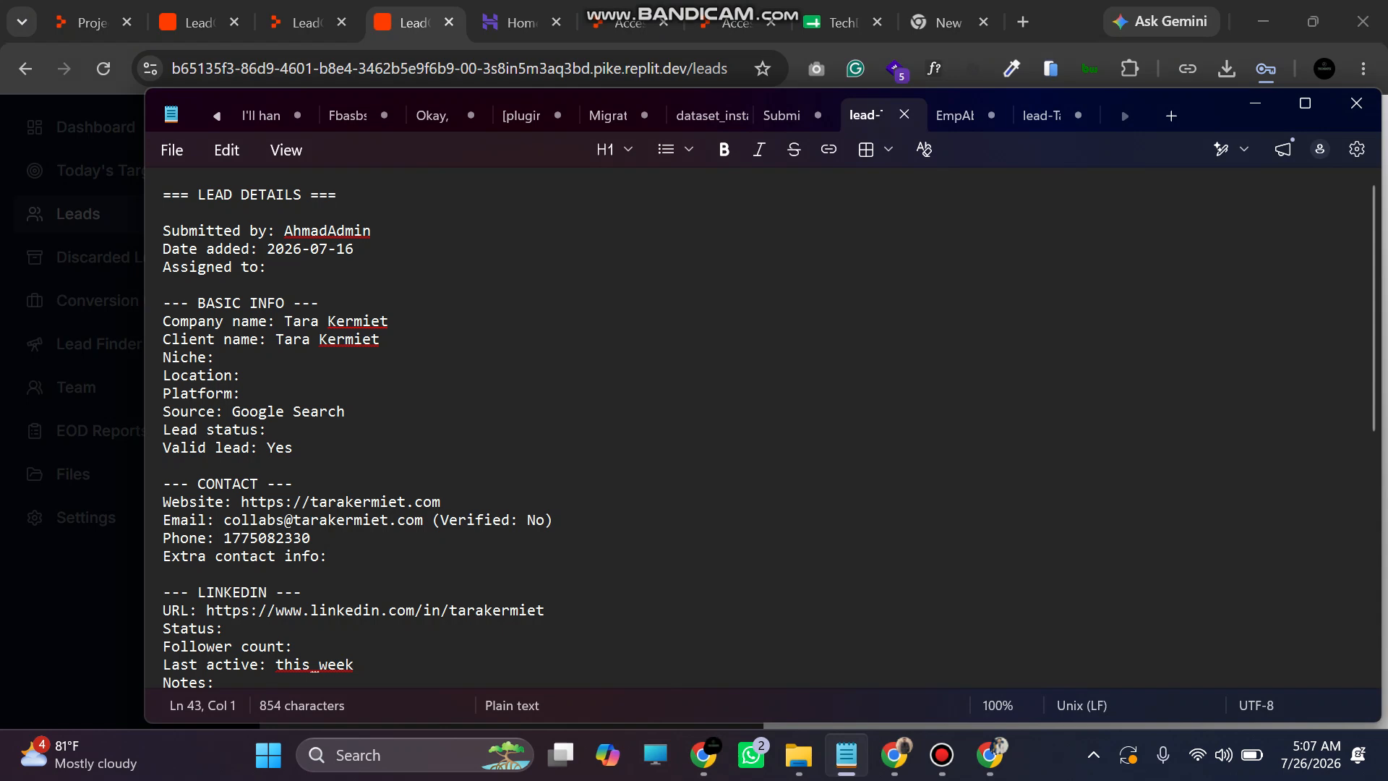
pyautogui.scroll(-6, 770, 427)
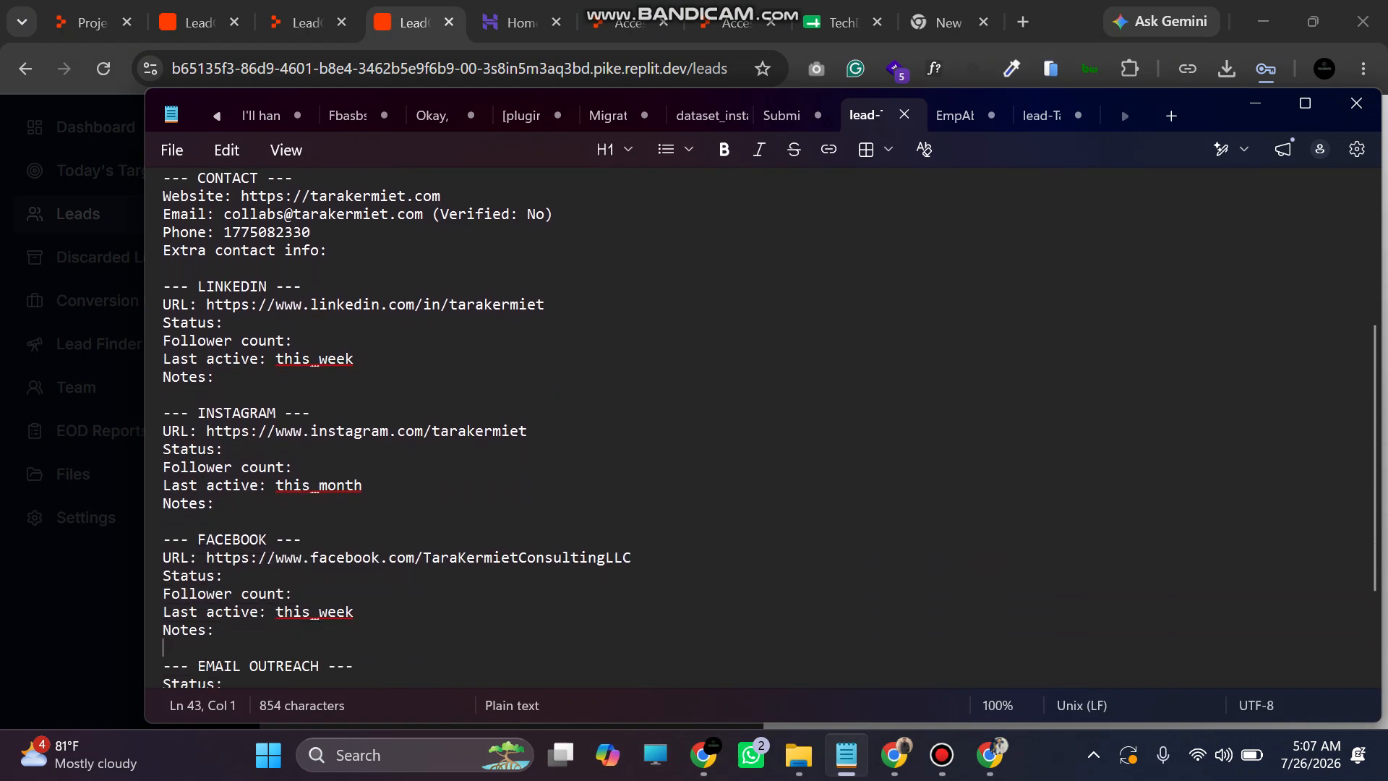
pyautogui.scroll(-3, 769, 427)
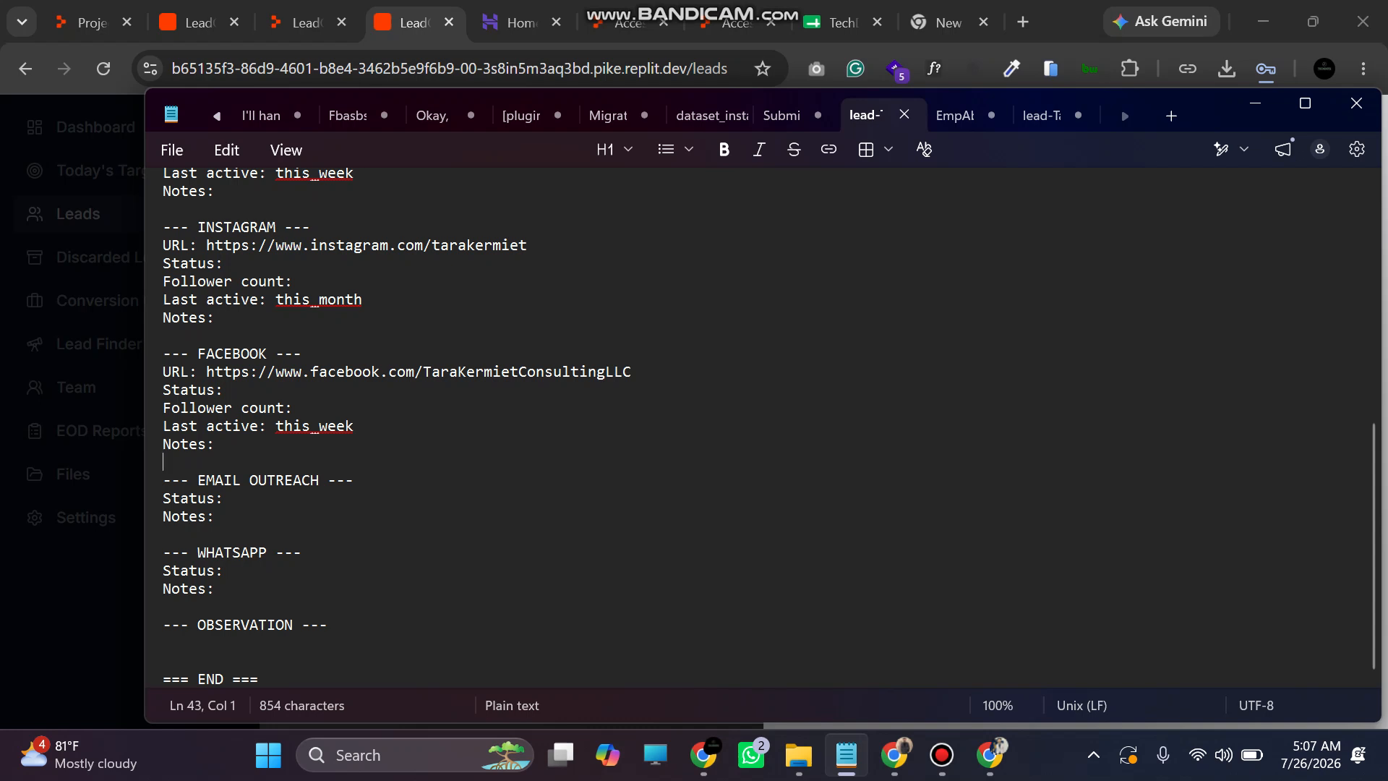
pyautogui.click(329, 625)
pyautogui.press('Return')
pyautogui.press('Return')
pyautogui.write('Lin')
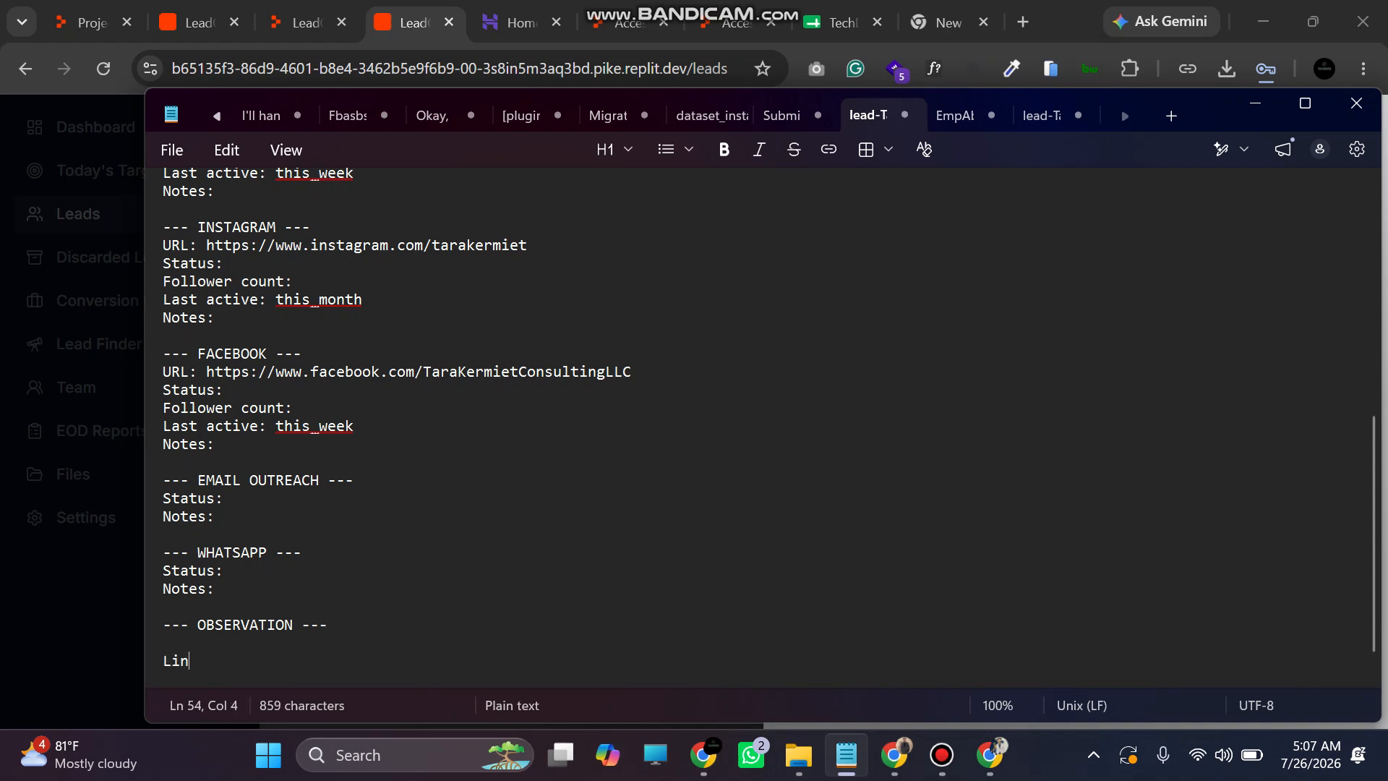
pyautogui.write('kedIn da')
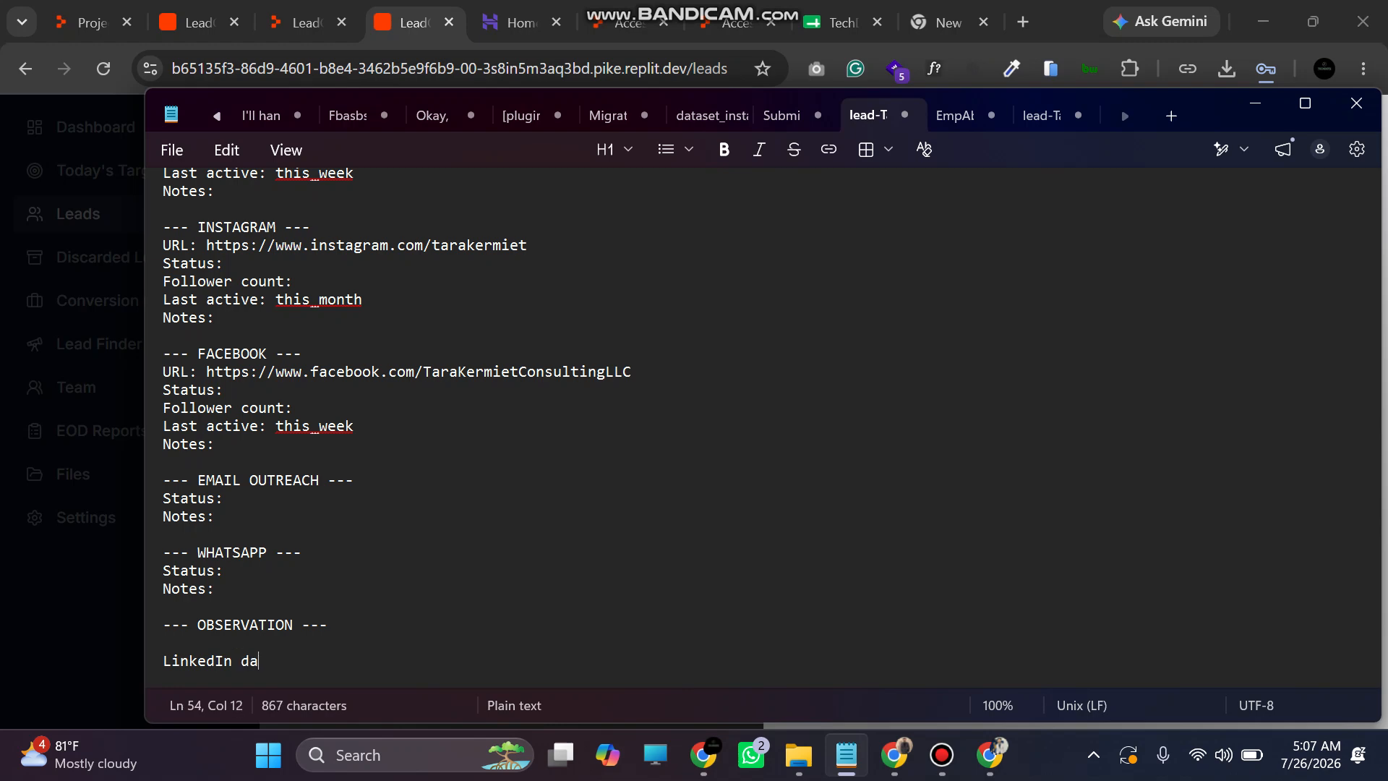
pyautogui.press('BackSpace')
pyautogui.press('BackSpace')
pyautogui.write('Data')
pyautogui.click(895, 754)
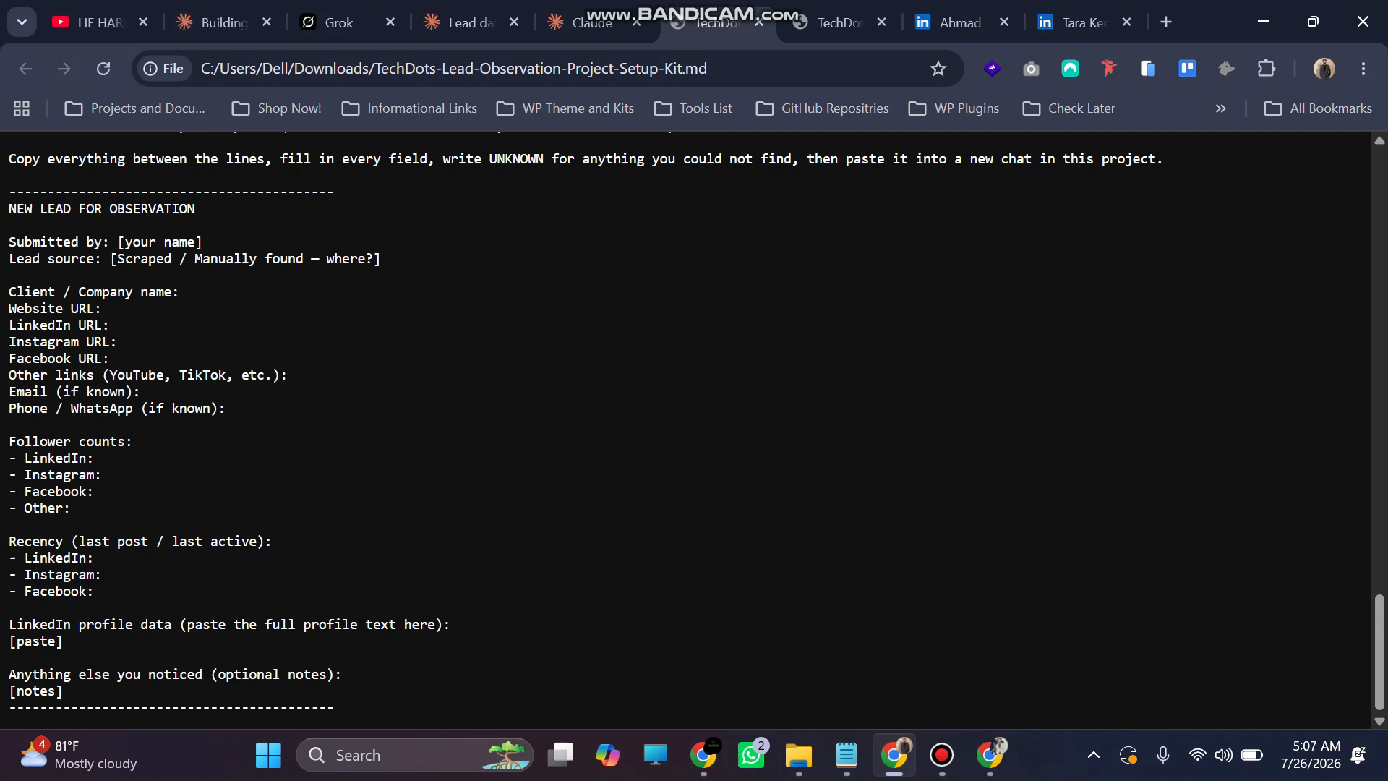
# Open the lead's LinkedIn profile and copy all of its text, from the headline through the Causes section
pyautogui.moveTo(703, 754)
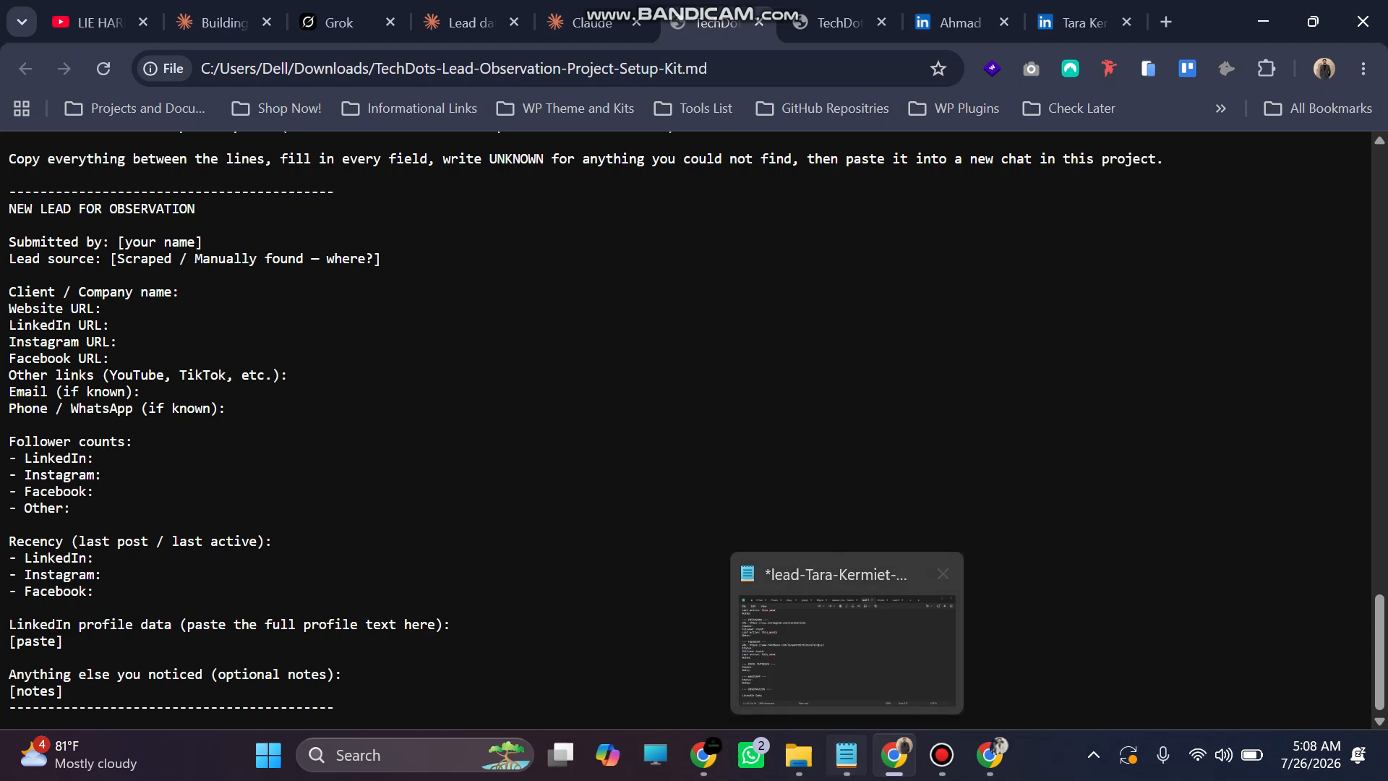
pyautogui.click(1077, 23)
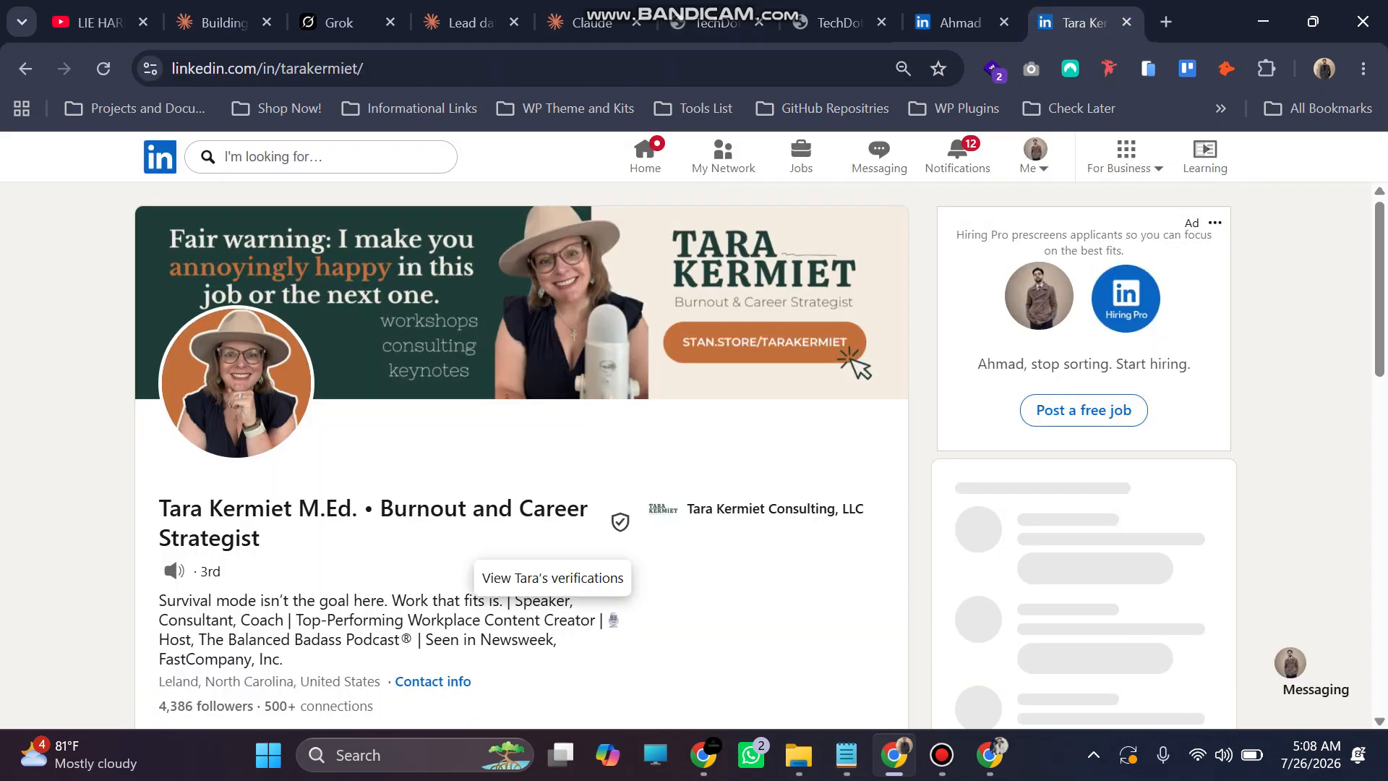
pyautogui.hotkey('ctrl', 'a')
pyautogui.scroll(-5, 520, 456)
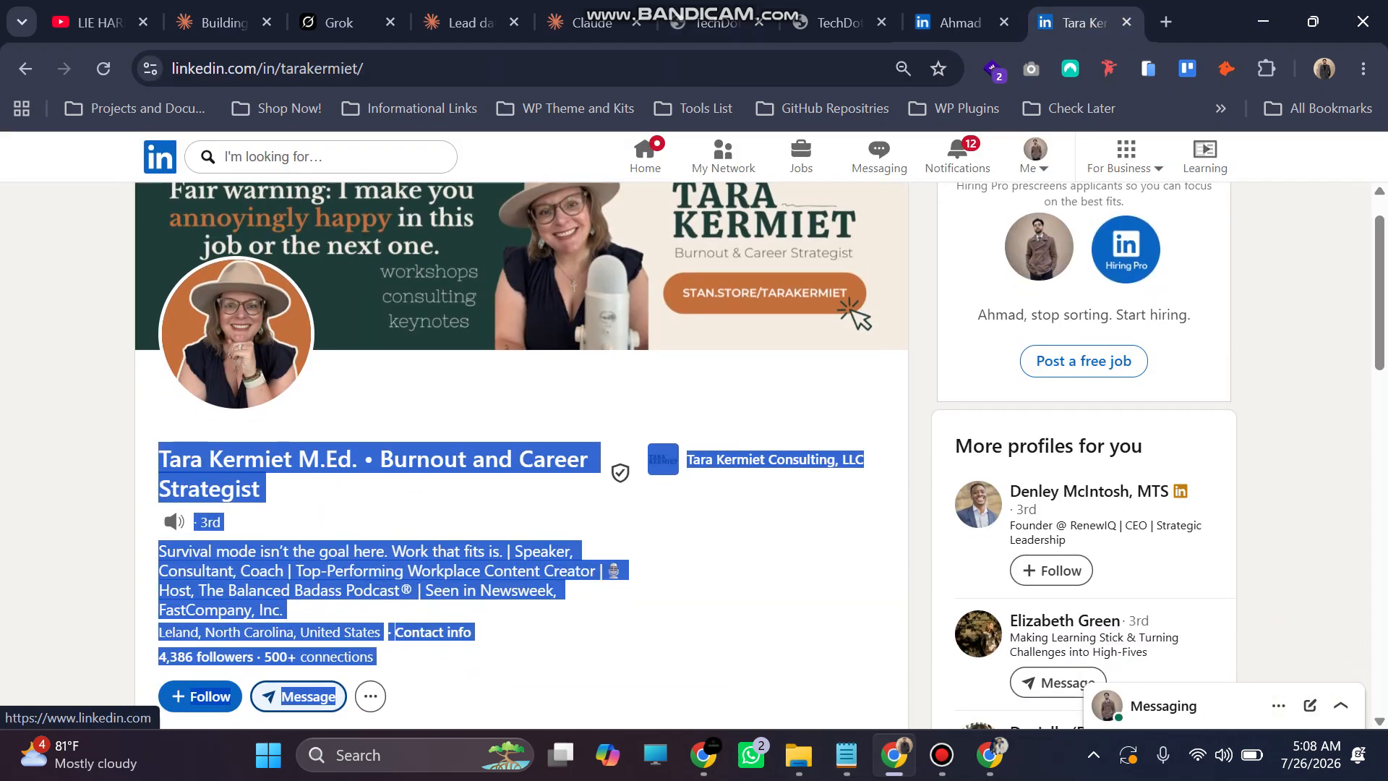
pyautogui.scroll(-10, 520, 456)
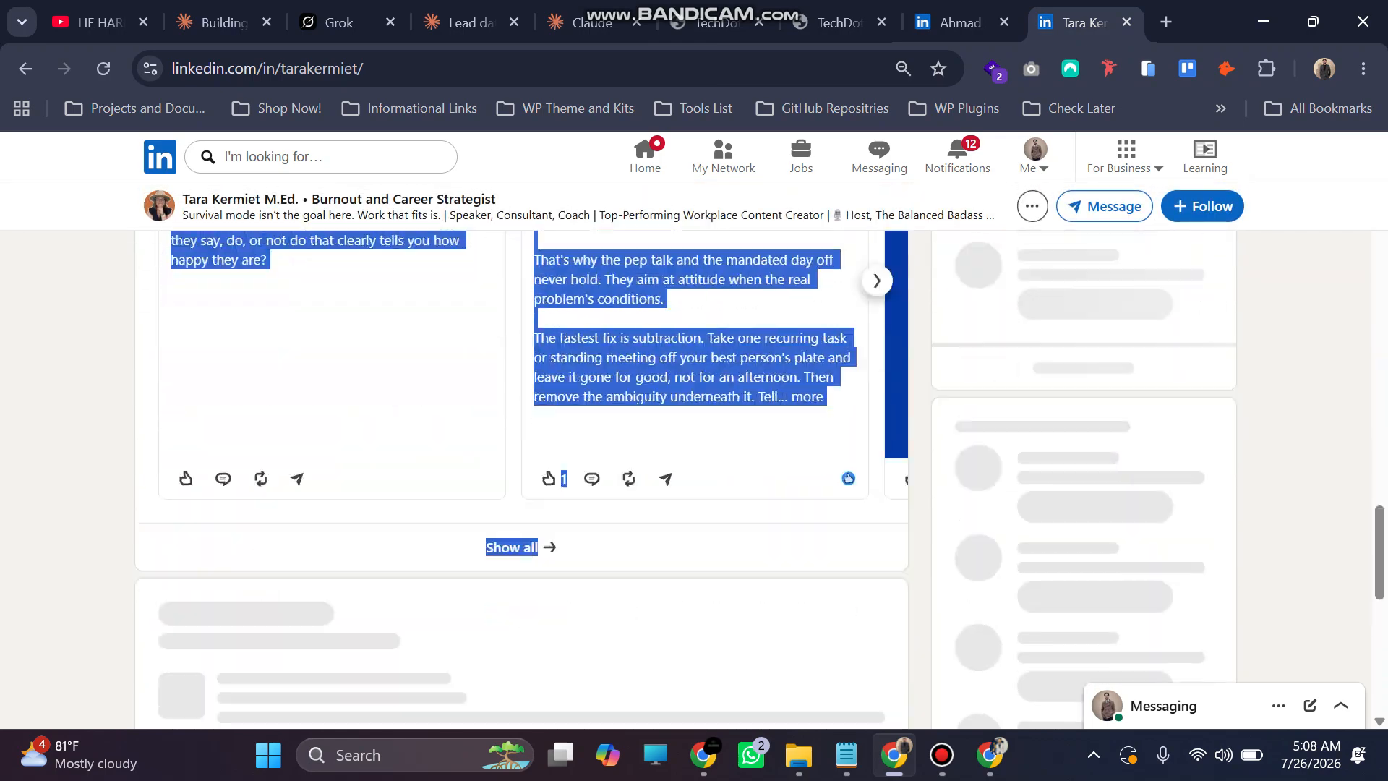
pyautogui.scroll(-10, 521, 455)
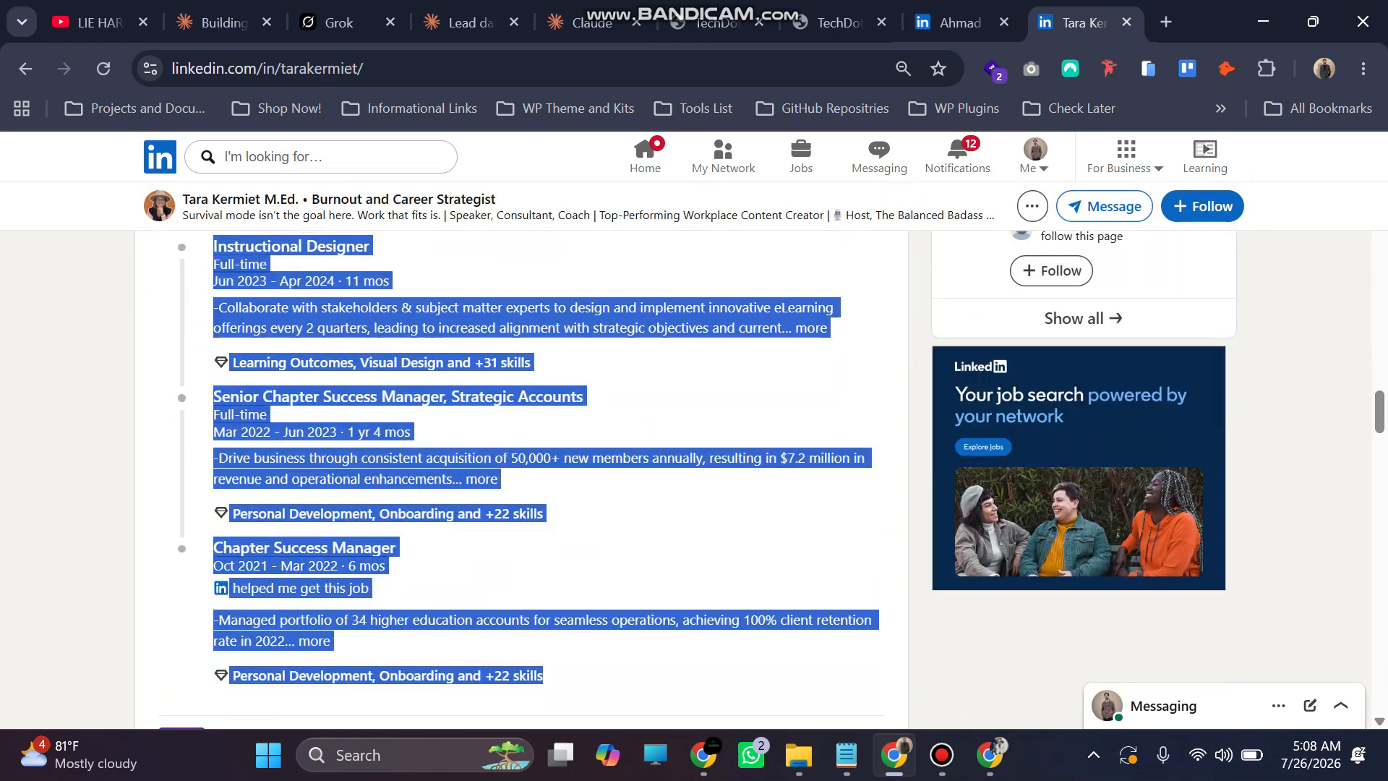
pyautogui.scroll(-20, 520, 455)
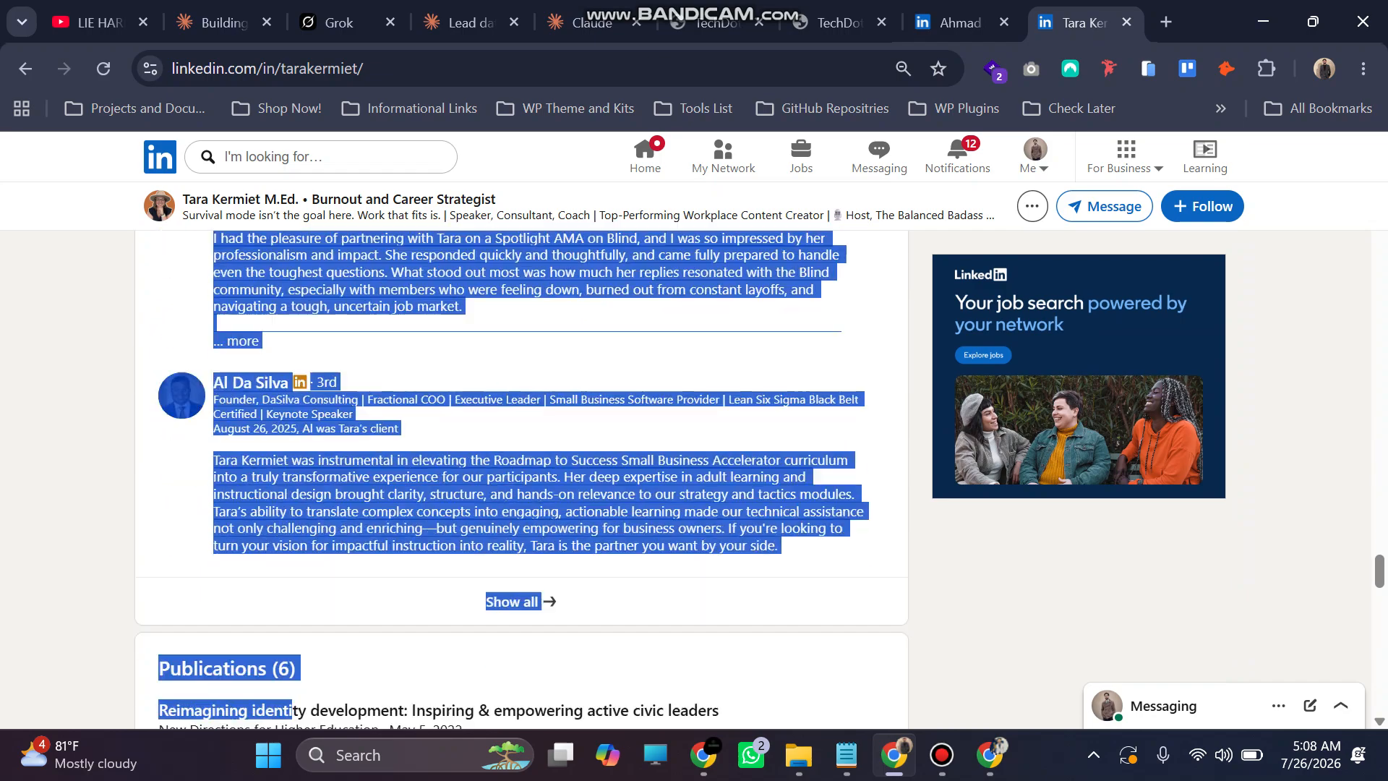
pyautogui.scroll(-10, 520, 455)
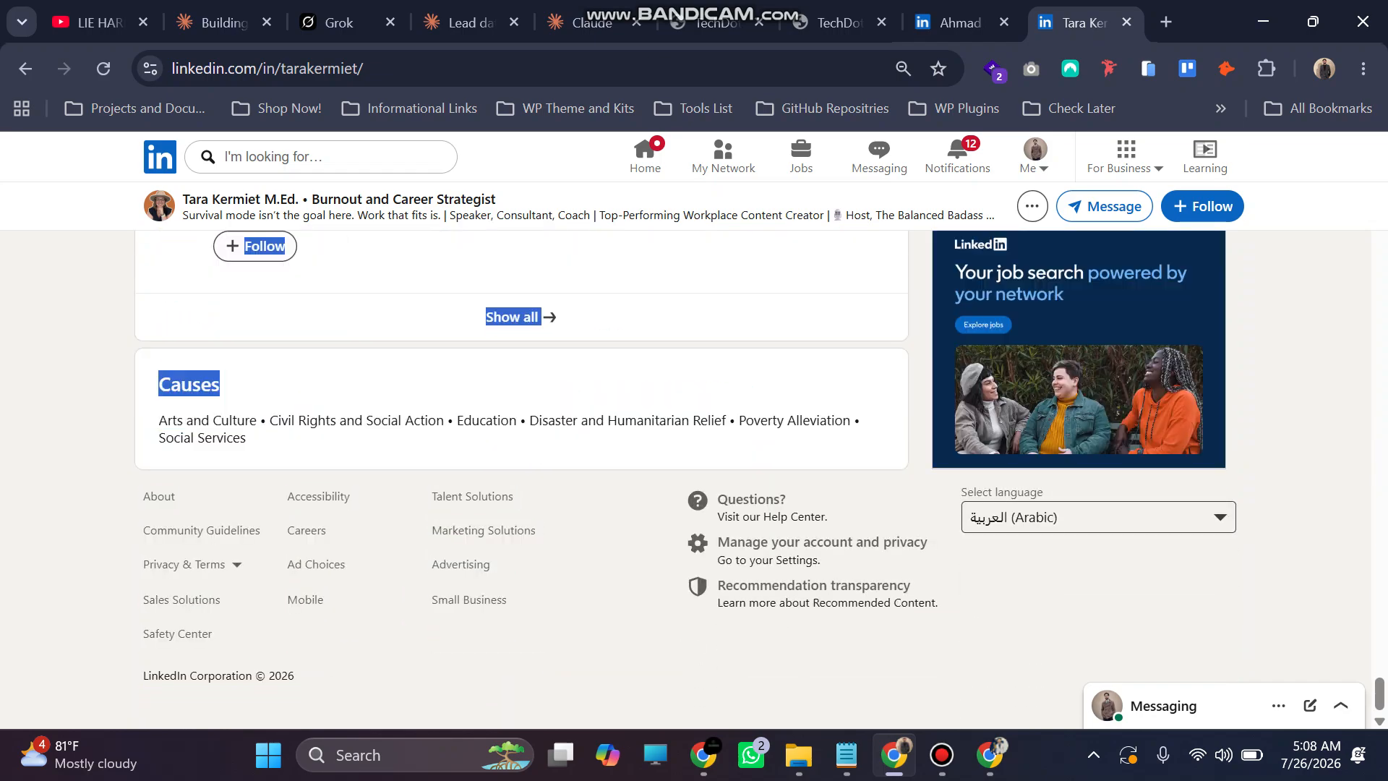
# Switch to the lead-details file in Notepad and paste the copied LinkedIn profile text after "LinkedIn Data :"
pyautogui.click(846, 755)
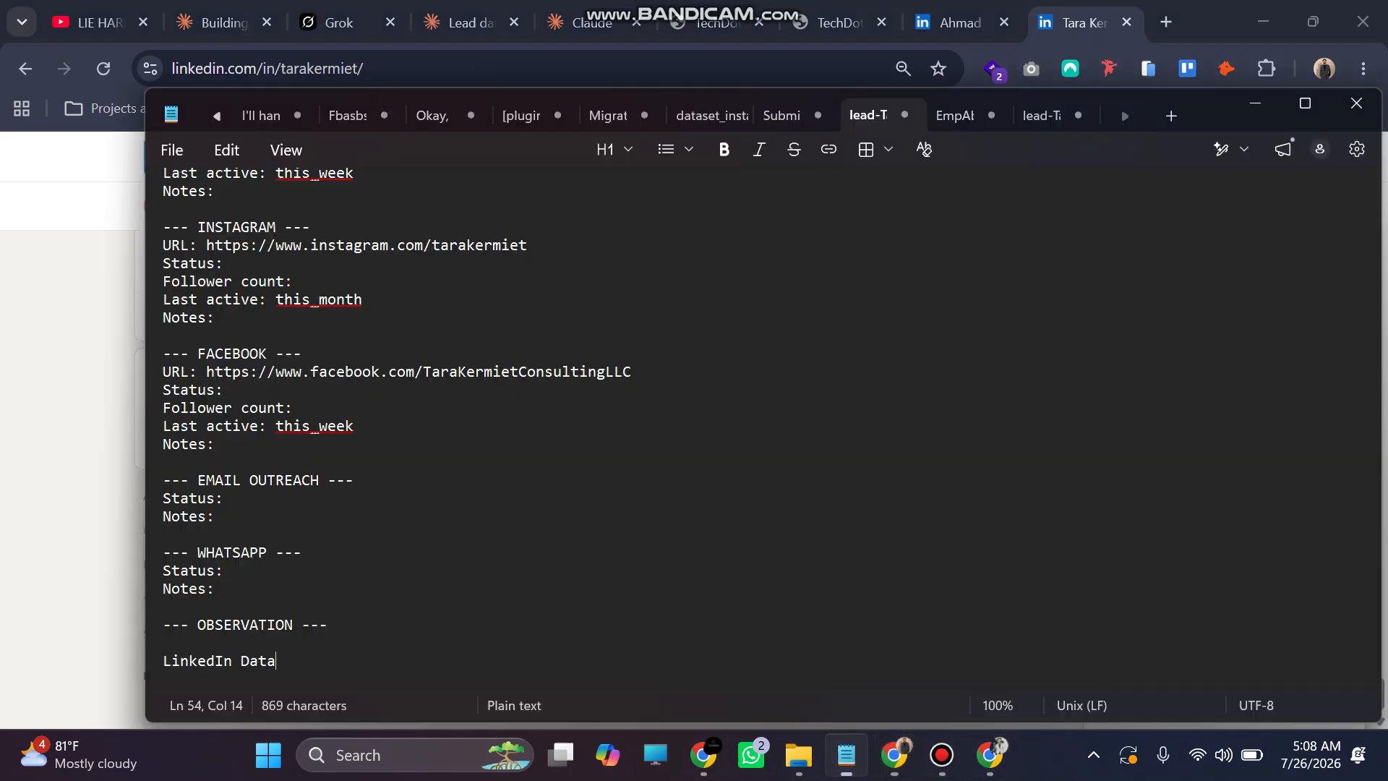
pyautogui.write(':')
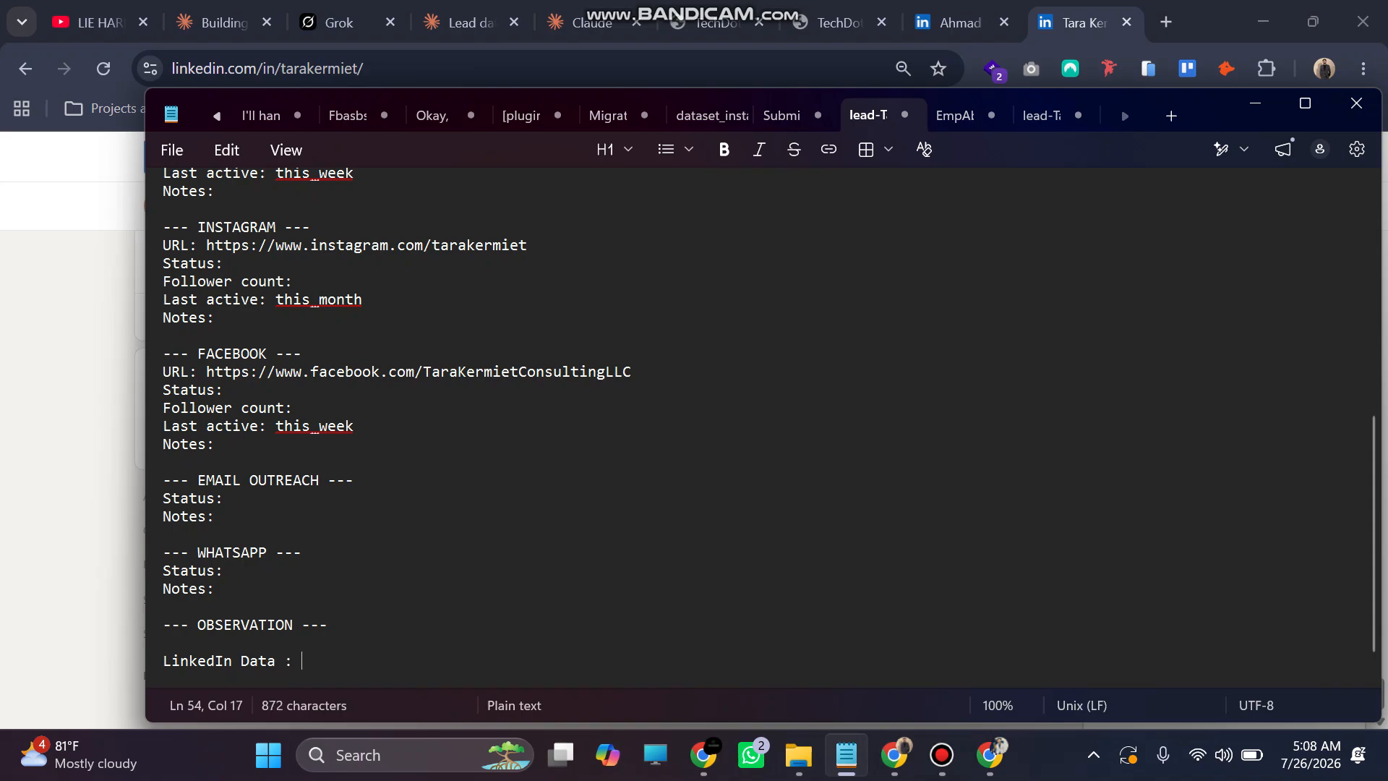
pyautogui.hotkey('ctrl', 'v')
pyautogui.scroll(15, 759, 427)
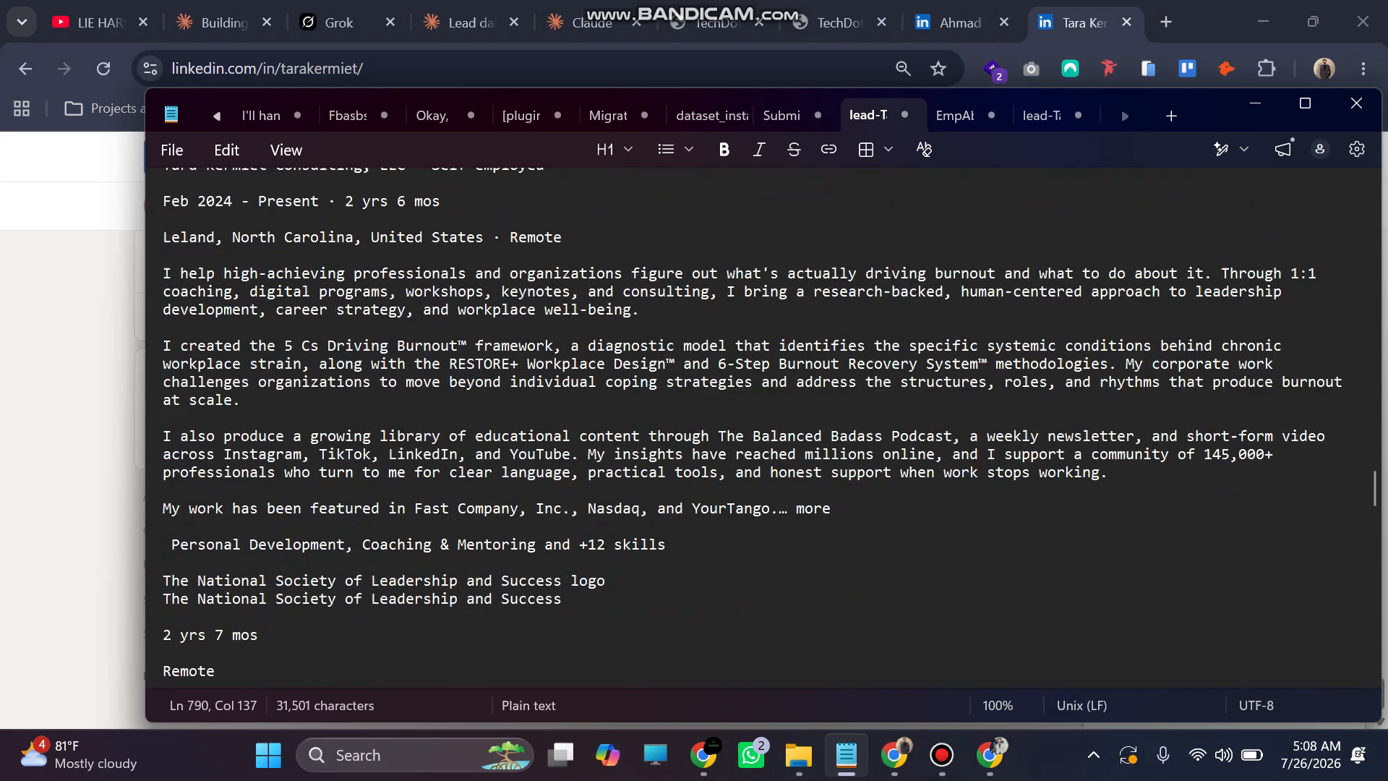
# Copy the entire lead-details text and submit it as a message in Claude's TechDots — Lead Observation Test project
pyautogui.hotkey('ctrl', 'a')
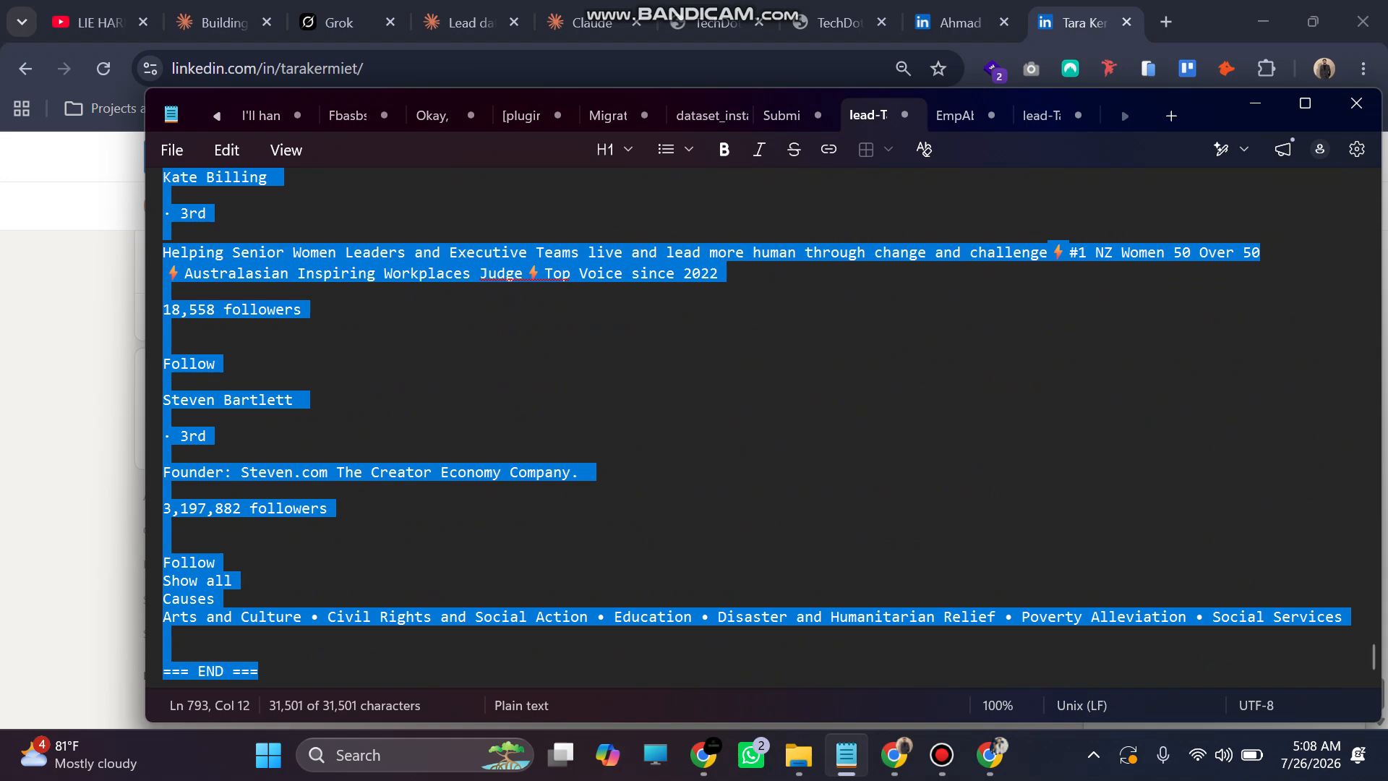
pyautogui.click(591, 23)
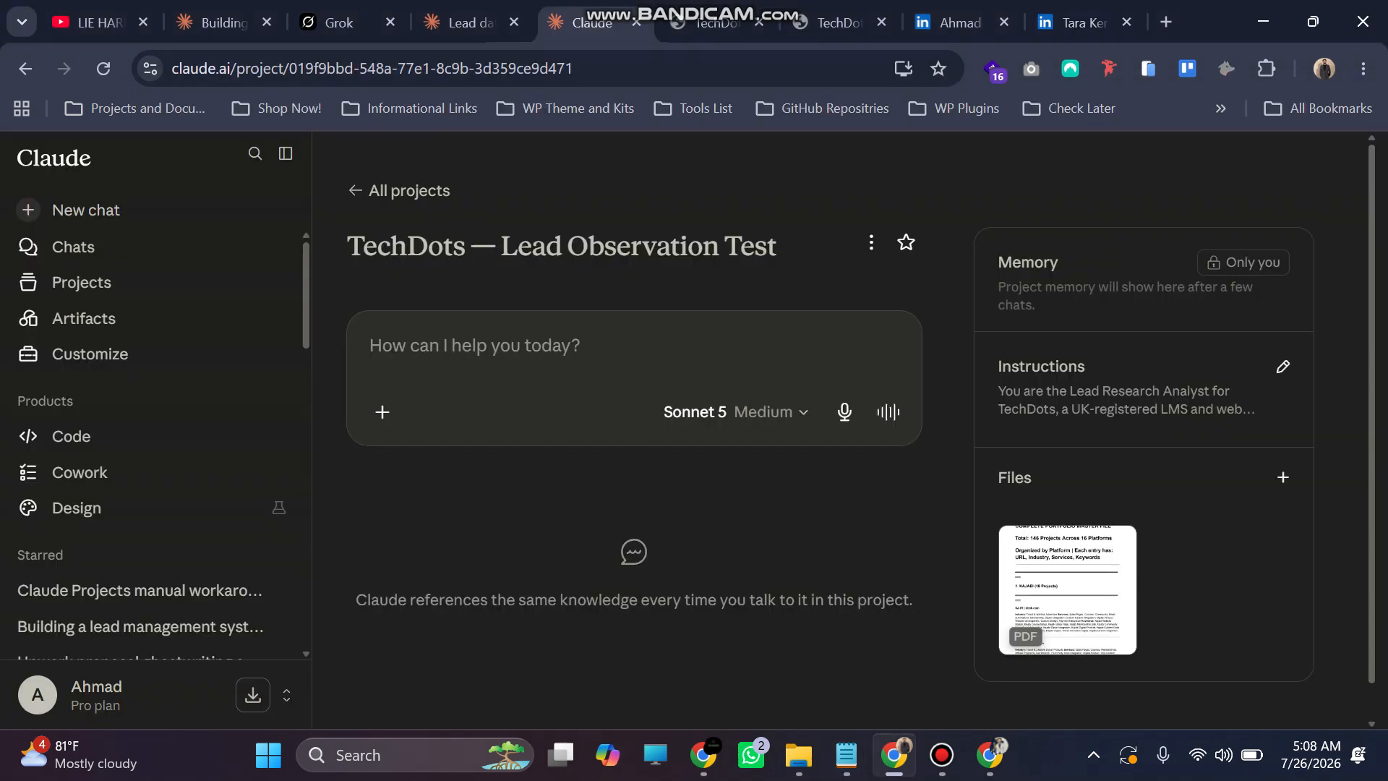
pyautogui.hotkey('ctrl', 'v')
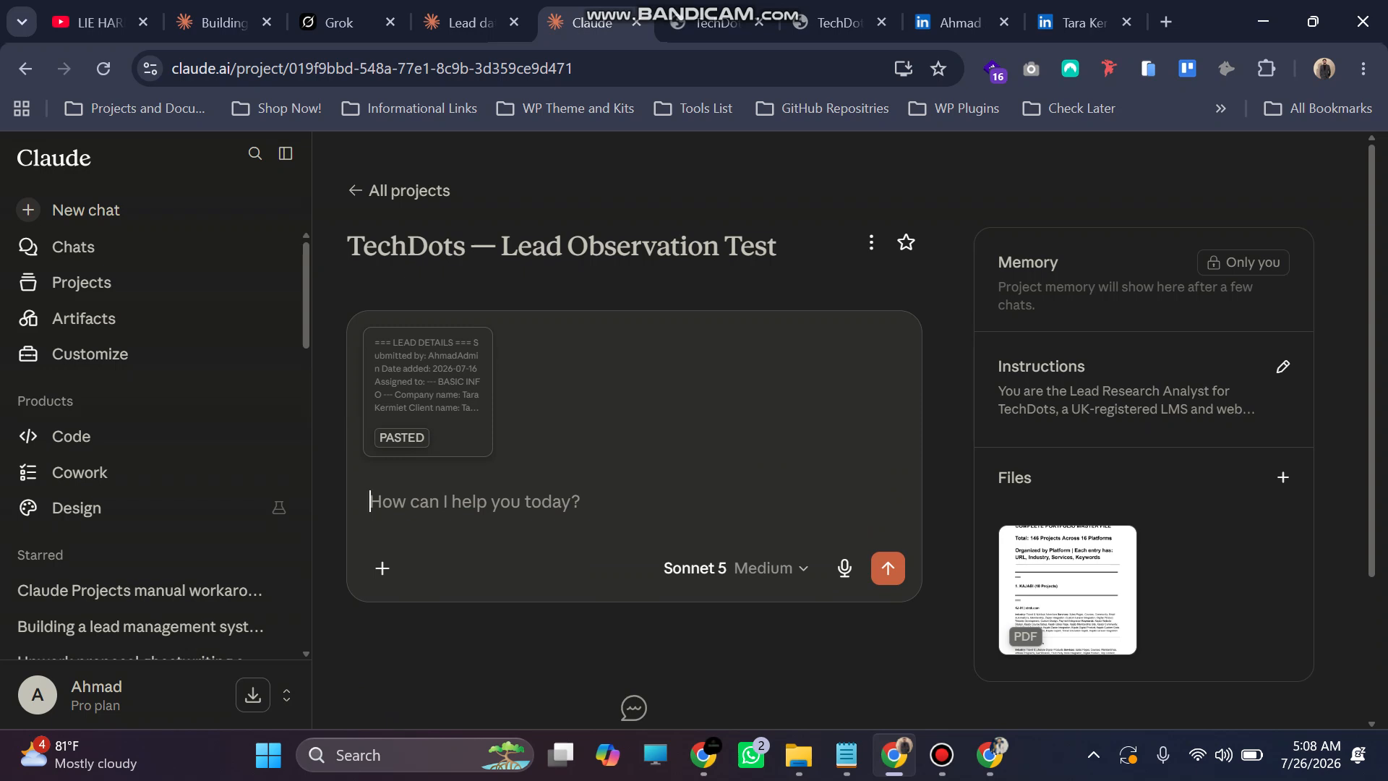
pyautogui.click(888, 568)
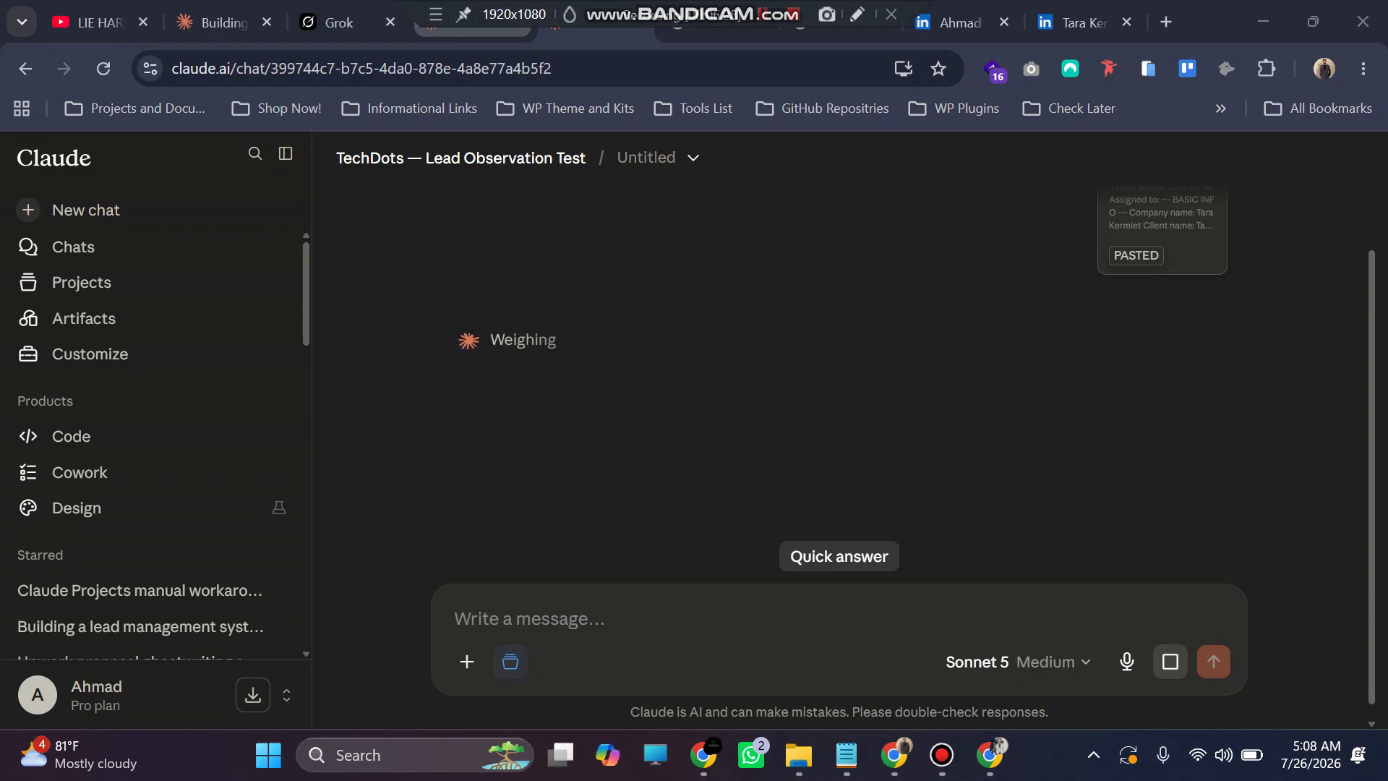
# Open the existing "Lead data formatting and verification" chat and view the pasted lead details it was started with
pyautogui.click(470, 23)
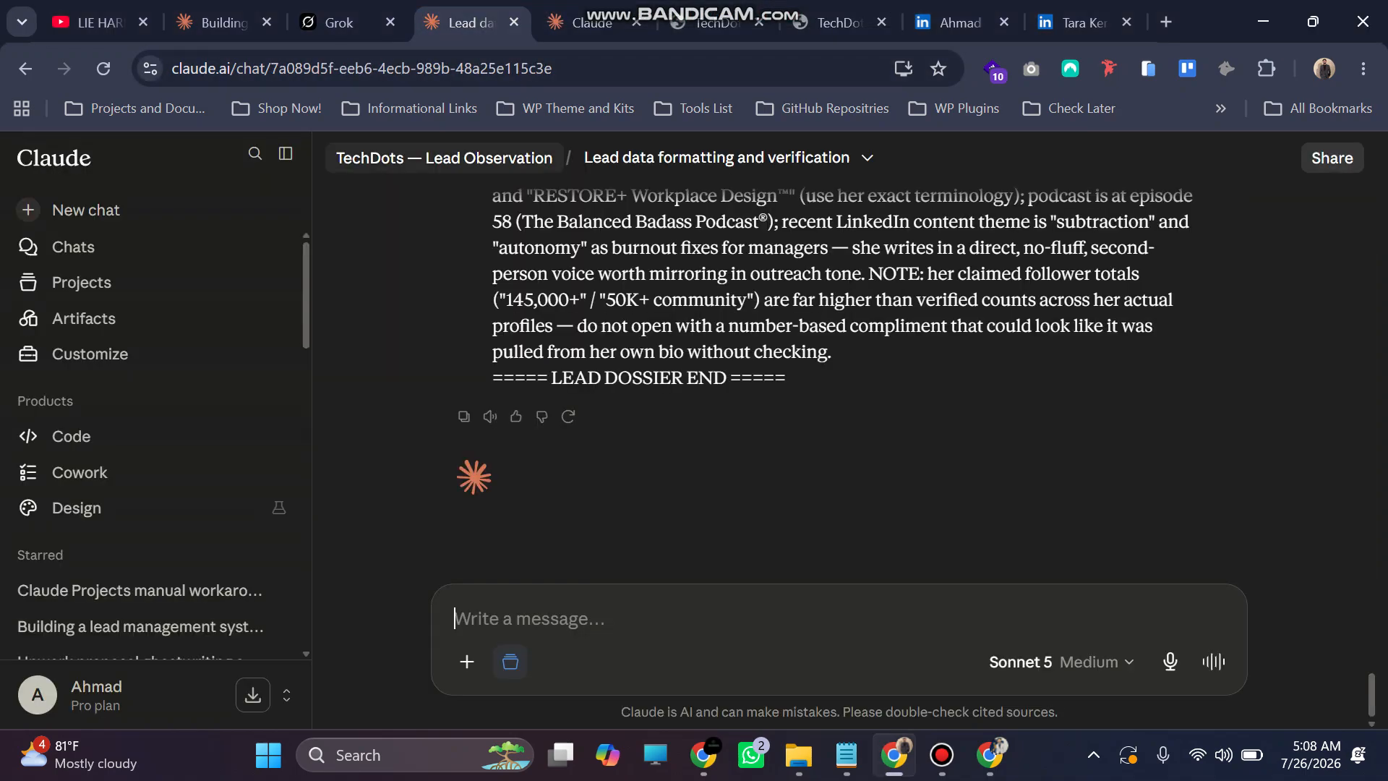
pyautogui.scroll(20, 839, 325)
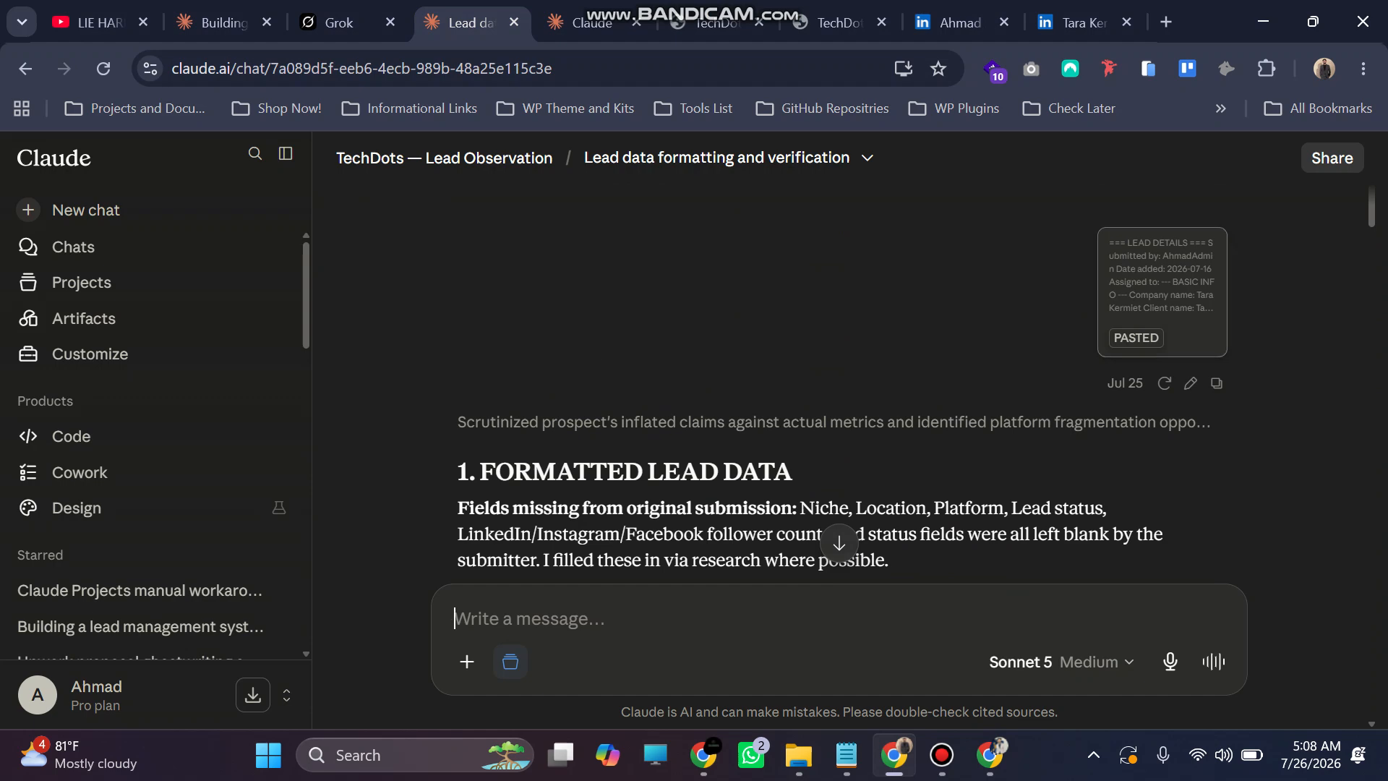
pyautogui.click(1161, 289)
pyautogui.scroll(-9, 1048, 463)
pyautogui.scroll(3, 1048, 463)
pyautogui.scroll(2, 1049, 462)
pyautogui.click(1347, 161)
# Review the Formatted Lead Data table in the response, from company name through upcoming launch
pyautogui.scroll(-3, 839, 383)
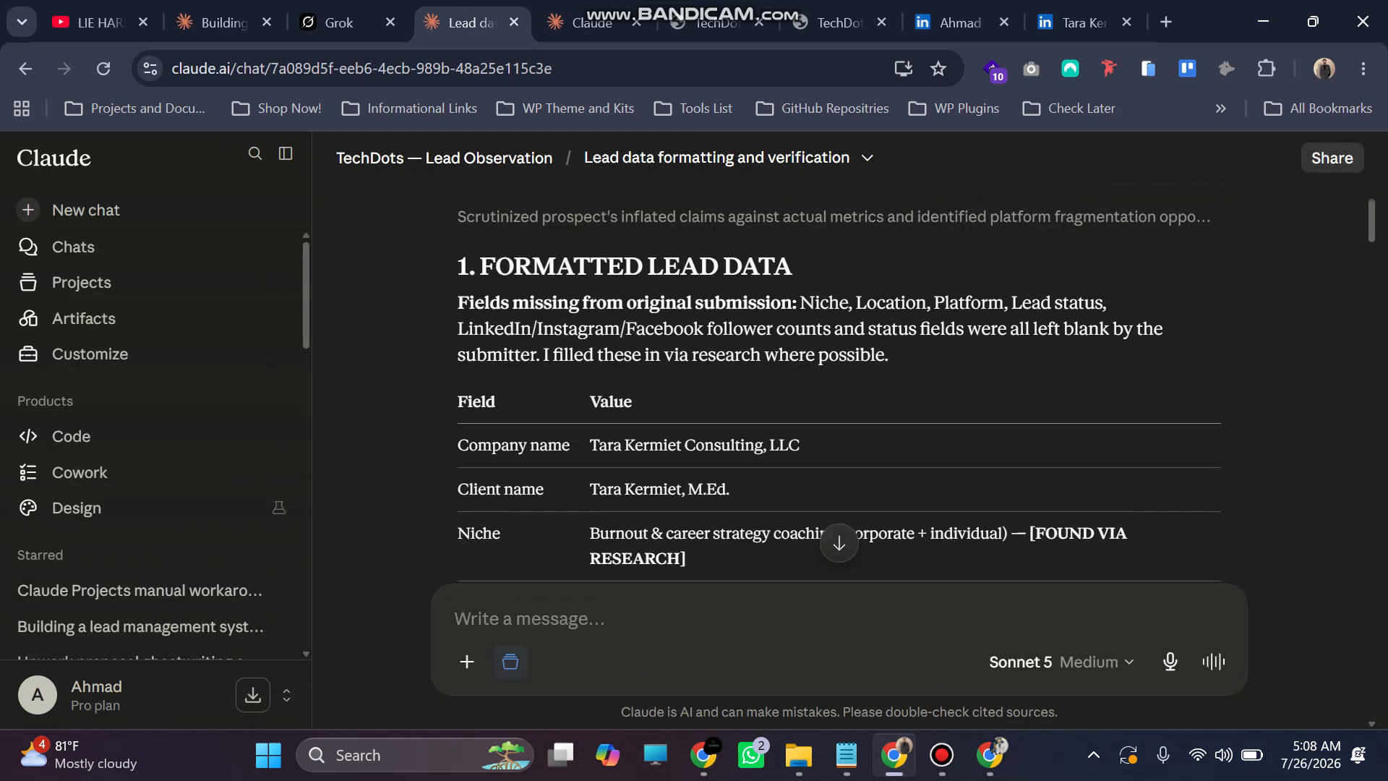
pyautogui.scroll(-4, 839, 383)
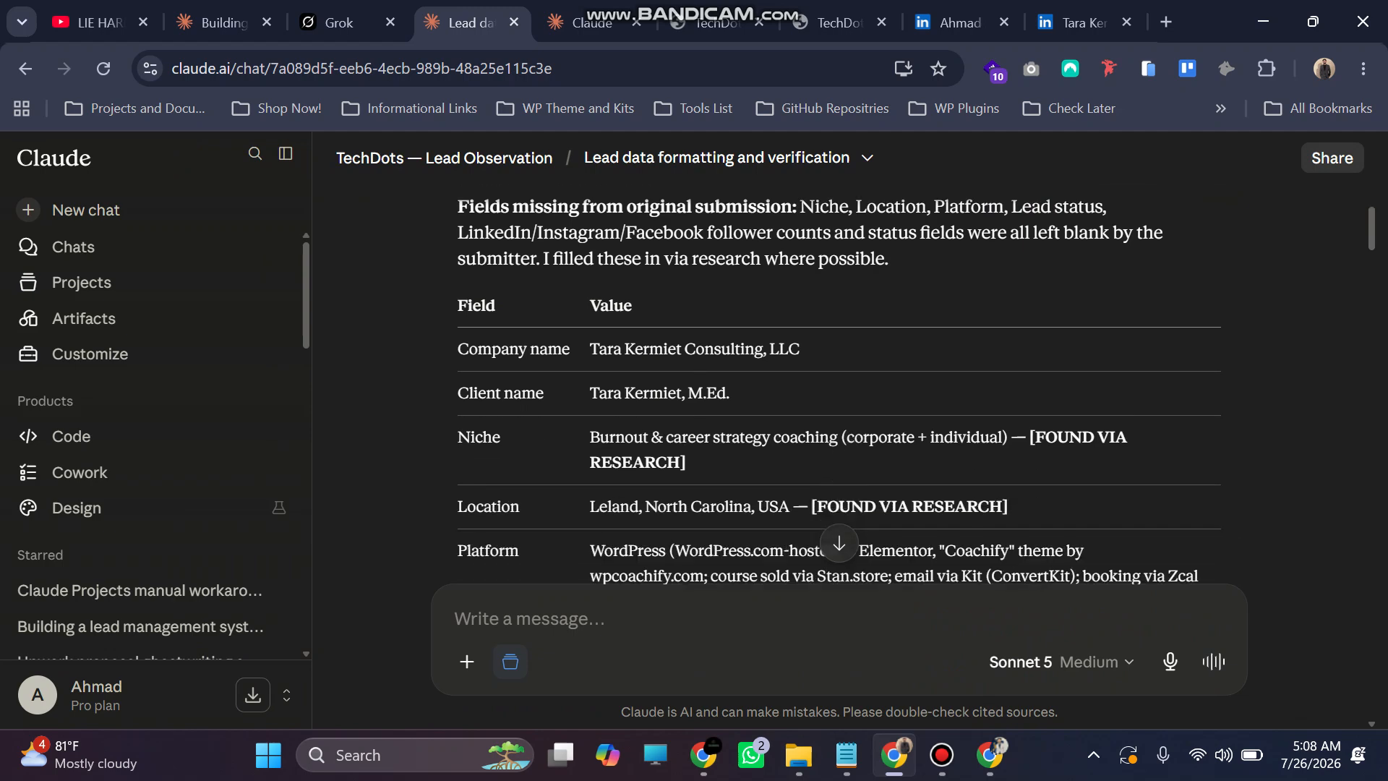
pyautogui.scroll(-5, 838, 384)
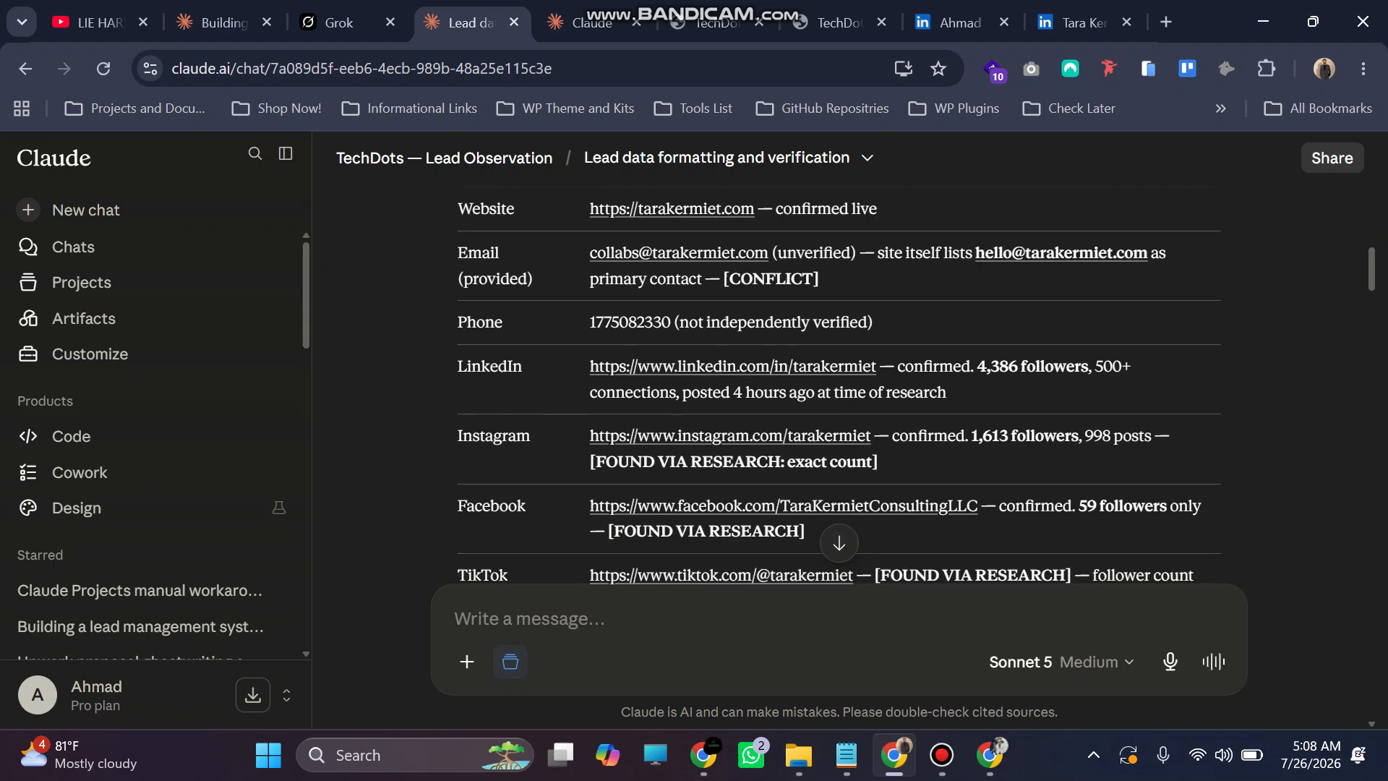
pyautogui.scroll(-2, 838, 383)
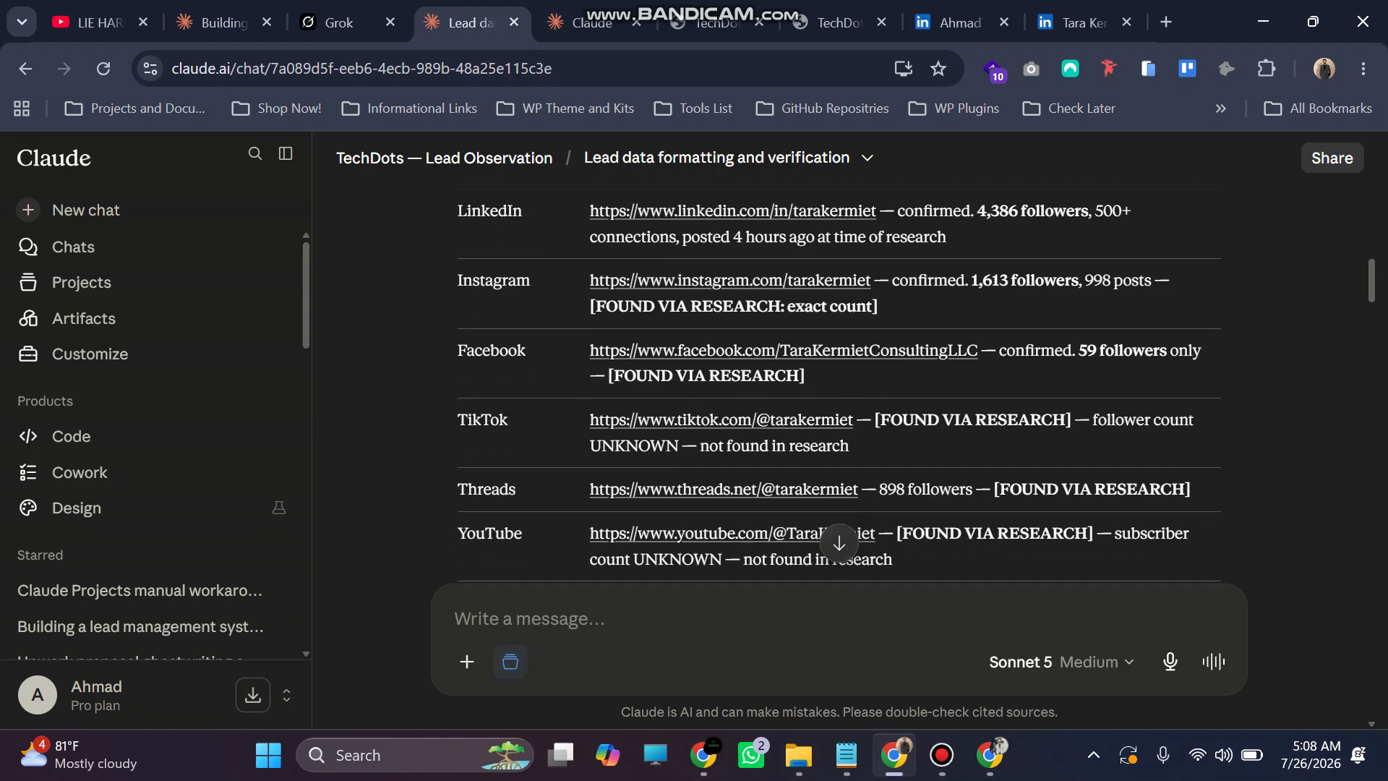
pyautogui.scroll(-2, 839, 384)
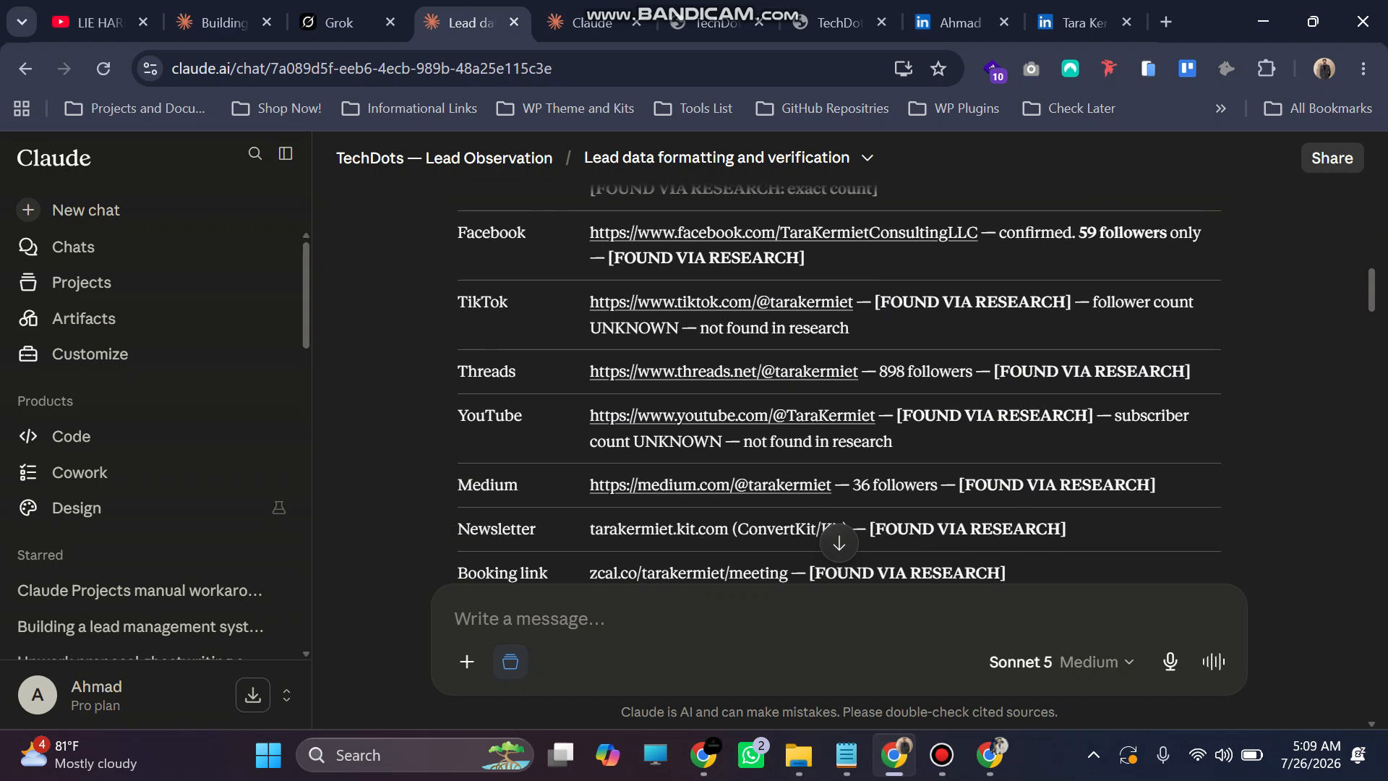
pyautogui.scroll(-2, 839, 383)
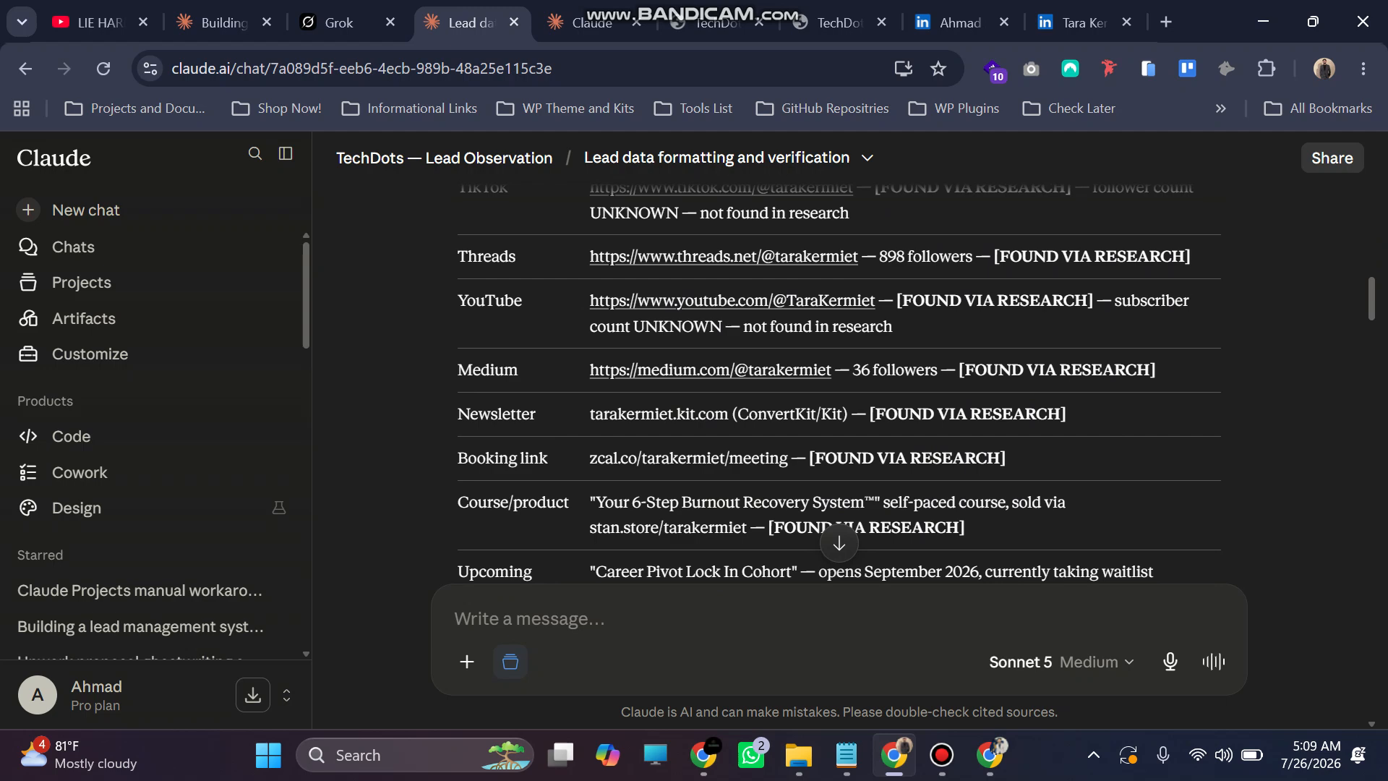
pyautogui.scroll(-2, 839, 383)
# Examine the Verdict section and highlight its Potential Client line
pyautogui.scroll(-8, 839, 383)
pyautogui.scroll(5, 838, 384)
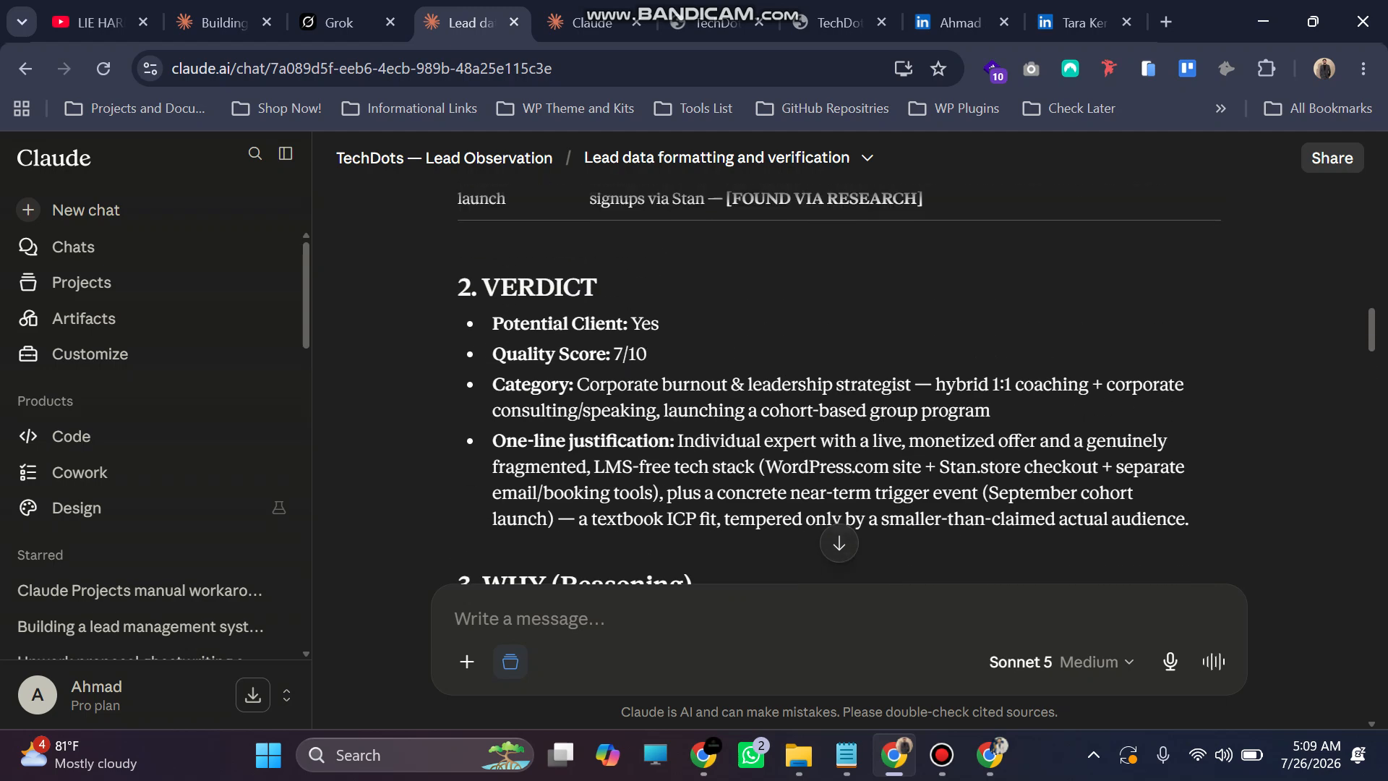
pyautogui.moveTo(492, 363); pyautogui.dragTo(492, 332)
pyautogui.click(648, 363)
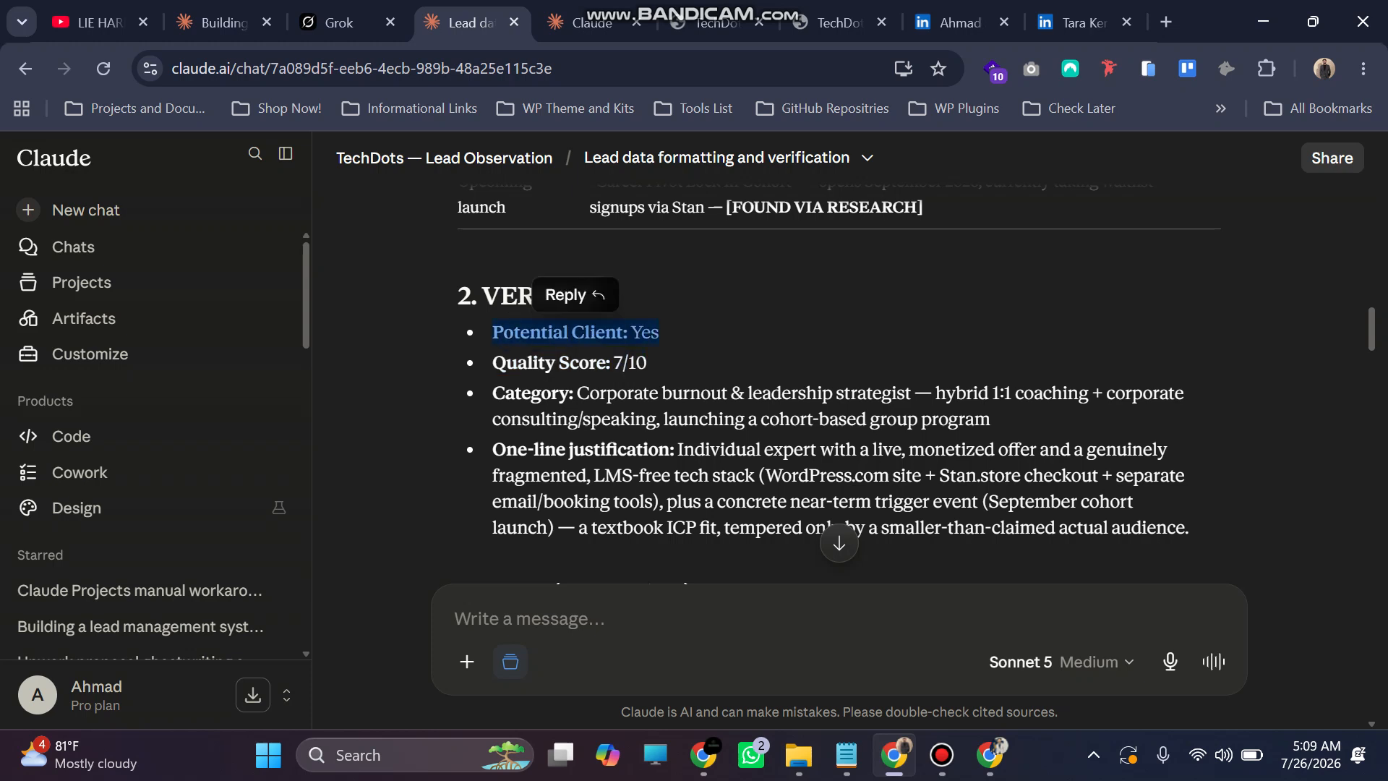
pyautogui.click(493, 334)
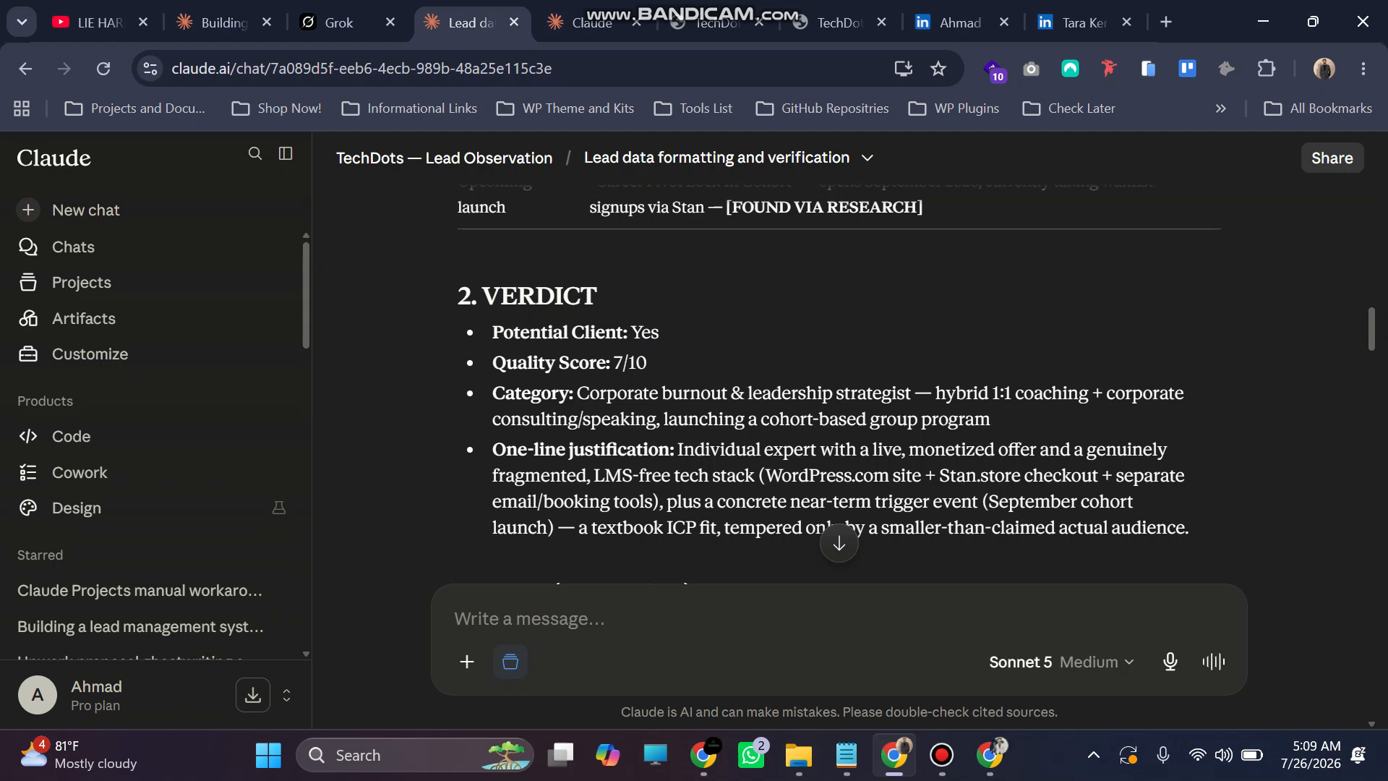
# Switch to LeadOS, start adding a new lead, and toggle its Valid lead option off and on, leaving it enabled
pyautogui.click(990, 755)
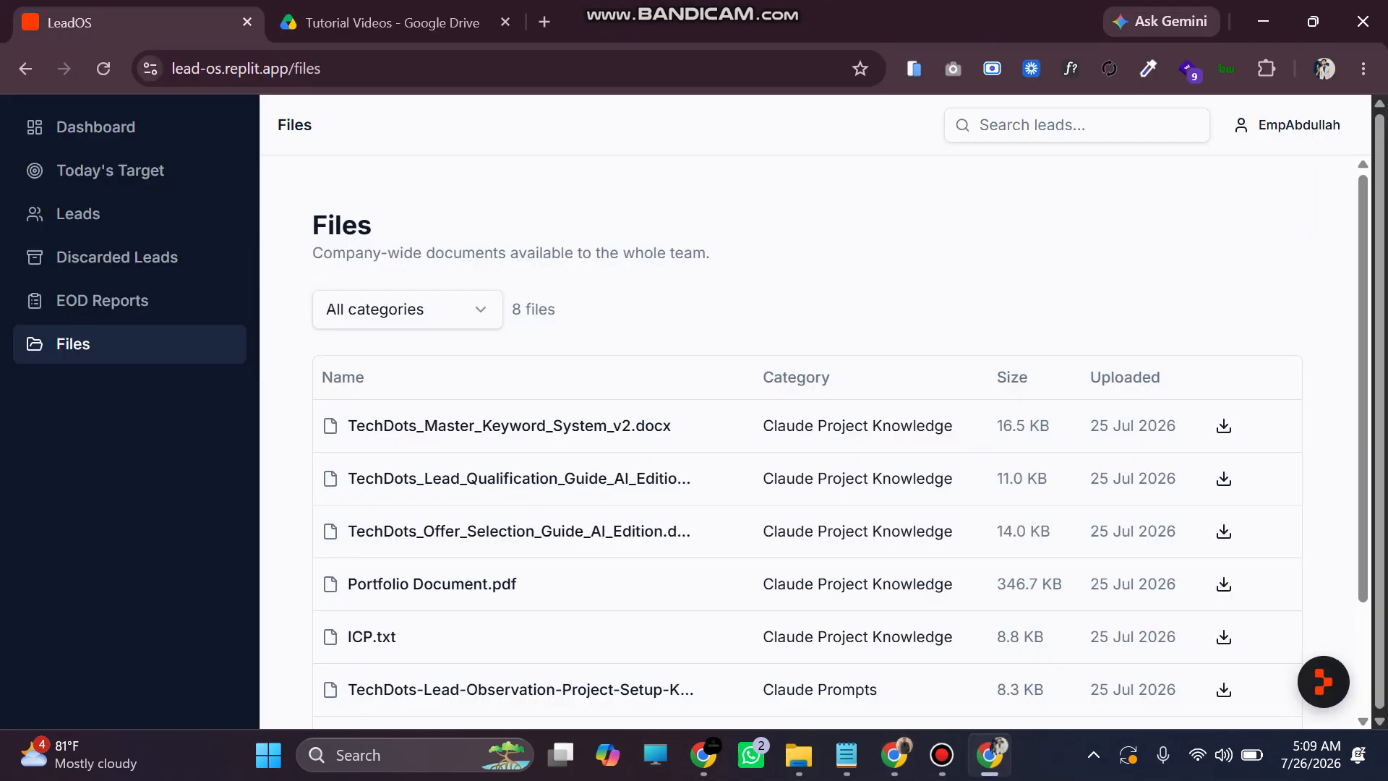
pyautogui.click(78, 214)
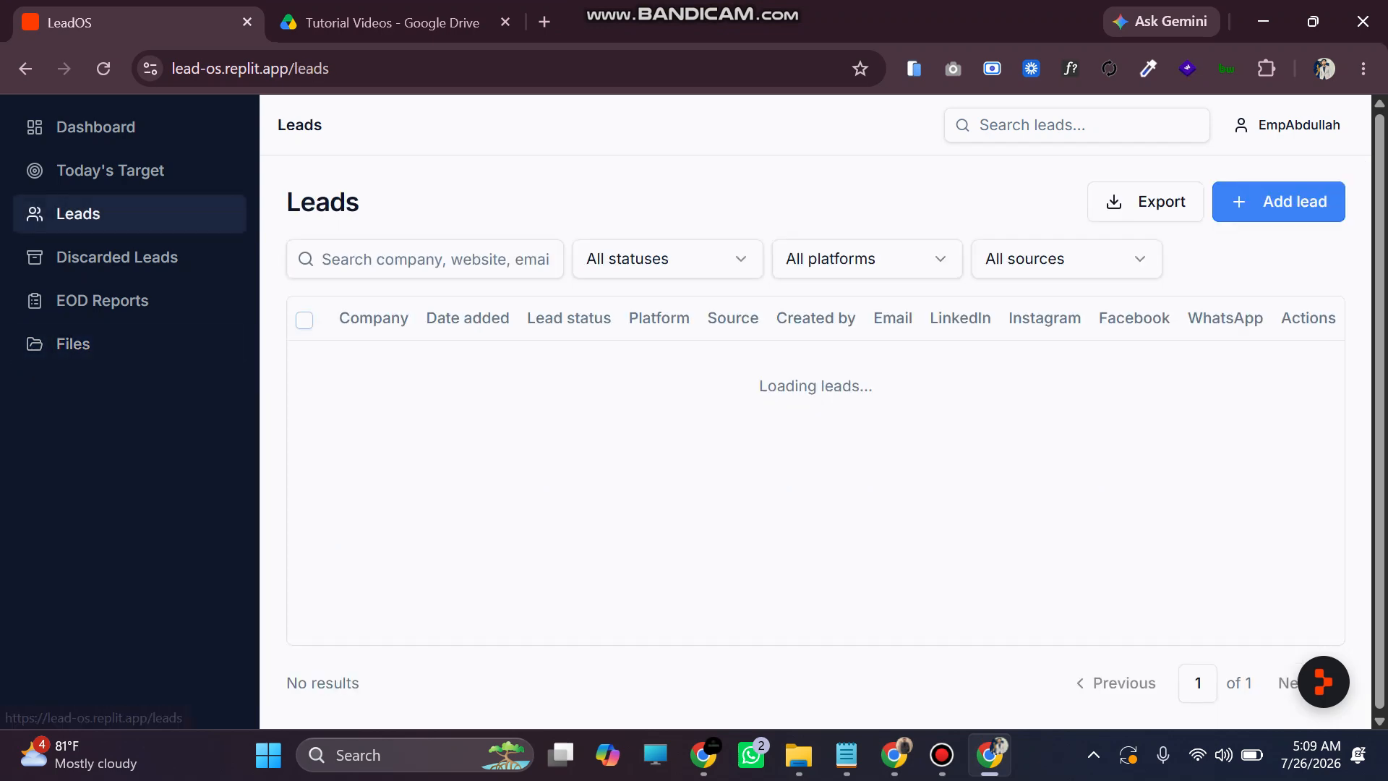
pyautogui.click(1279, 201)
pyautogui.scroll(-3, 1067, 419)
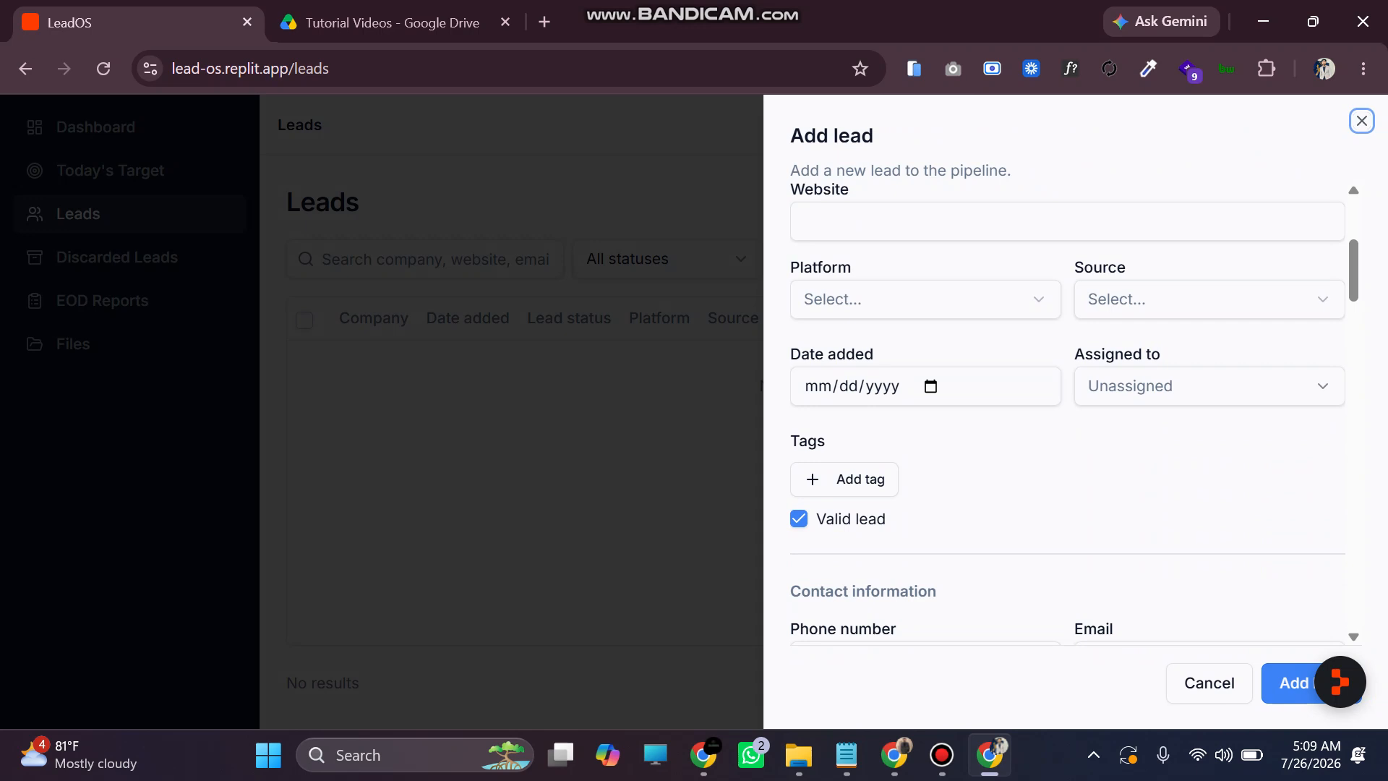
pyautogui.click(799, 519)
pyautogui.click(799, 519)
pyautogui.click(799, 519)
pyautogui.click(799, 519)
# Return to the Claude chat and examine the sections after the verdict, from reasoning and pain points to the Lead Dossier
pyautogui.click(894, 754)
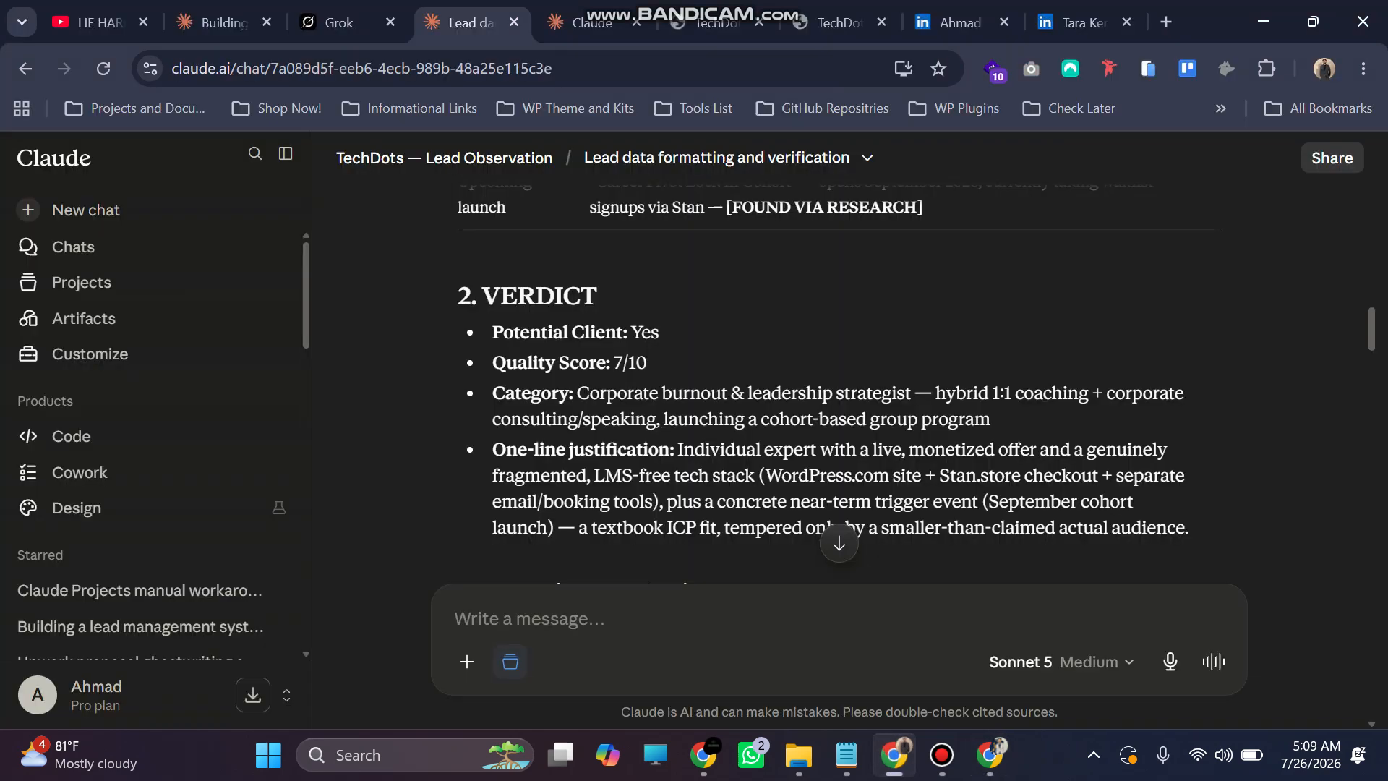
pyautogui.scroll(-15, 825, 383)
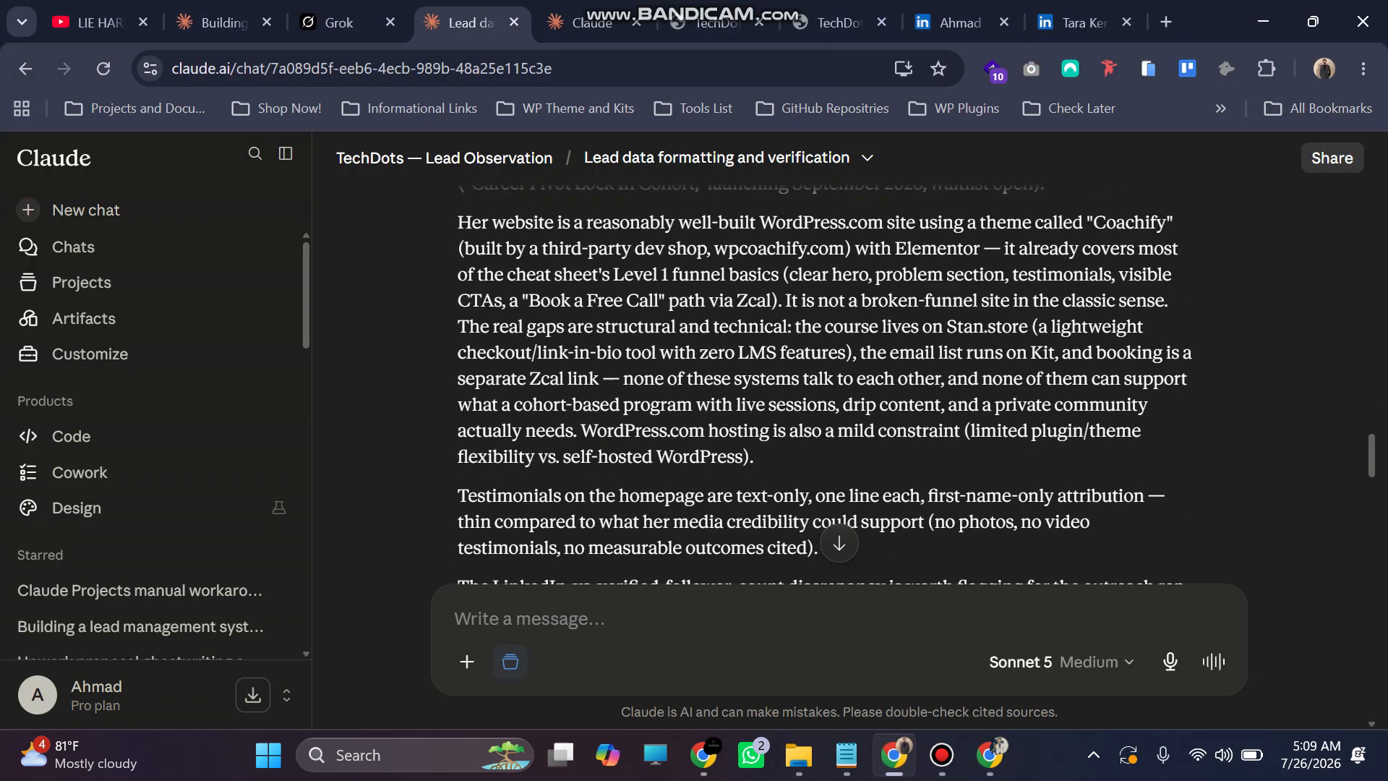
pyautogui.scroll(-5, 824, 383)
pyautogui.scroll(5, 824, 384)
pyautogui.scroll(-1, 824, 383)
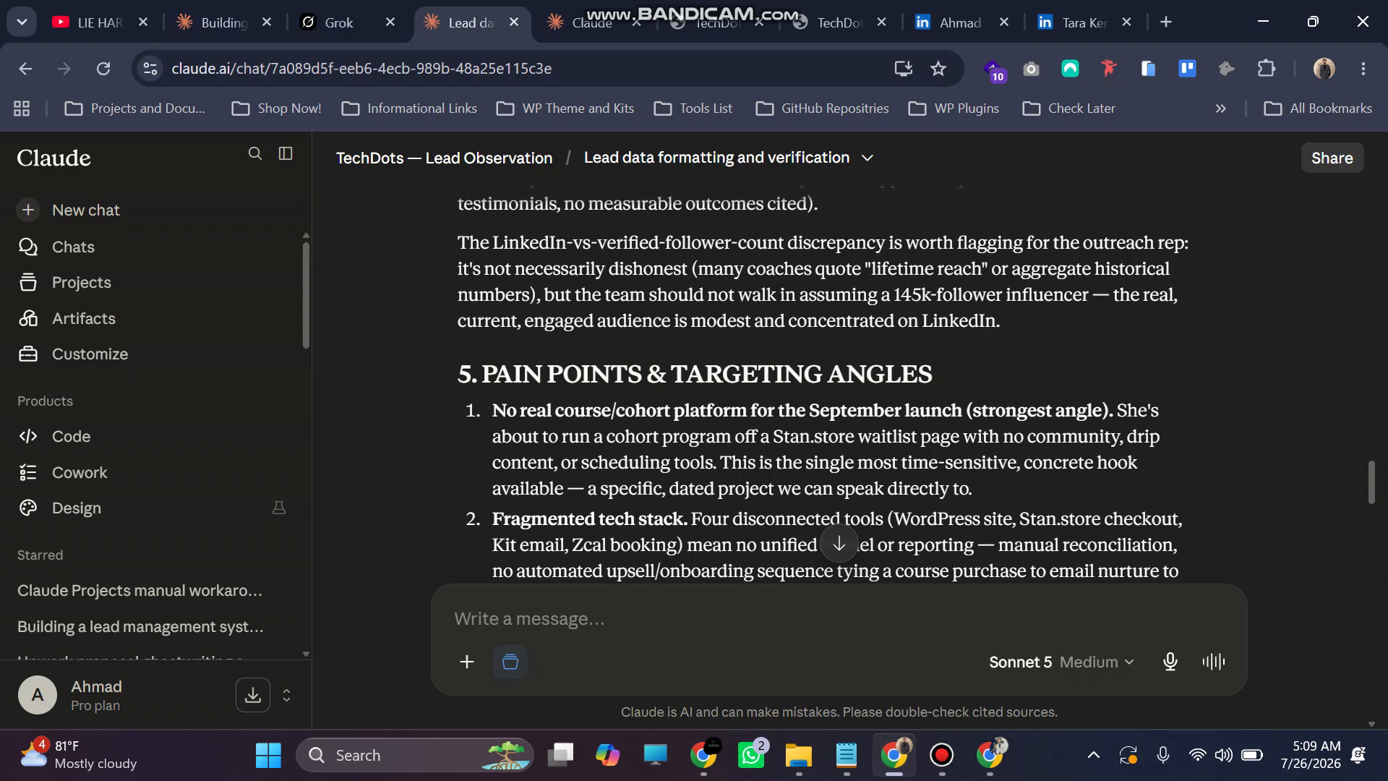
pyautogui.scroll(-15, 824, 383)
pyautogui.scroll(-15, 824, 383)
pyautogui.scroll(10, 824, 383)
pyautogui.scroll(5, 824, 383)
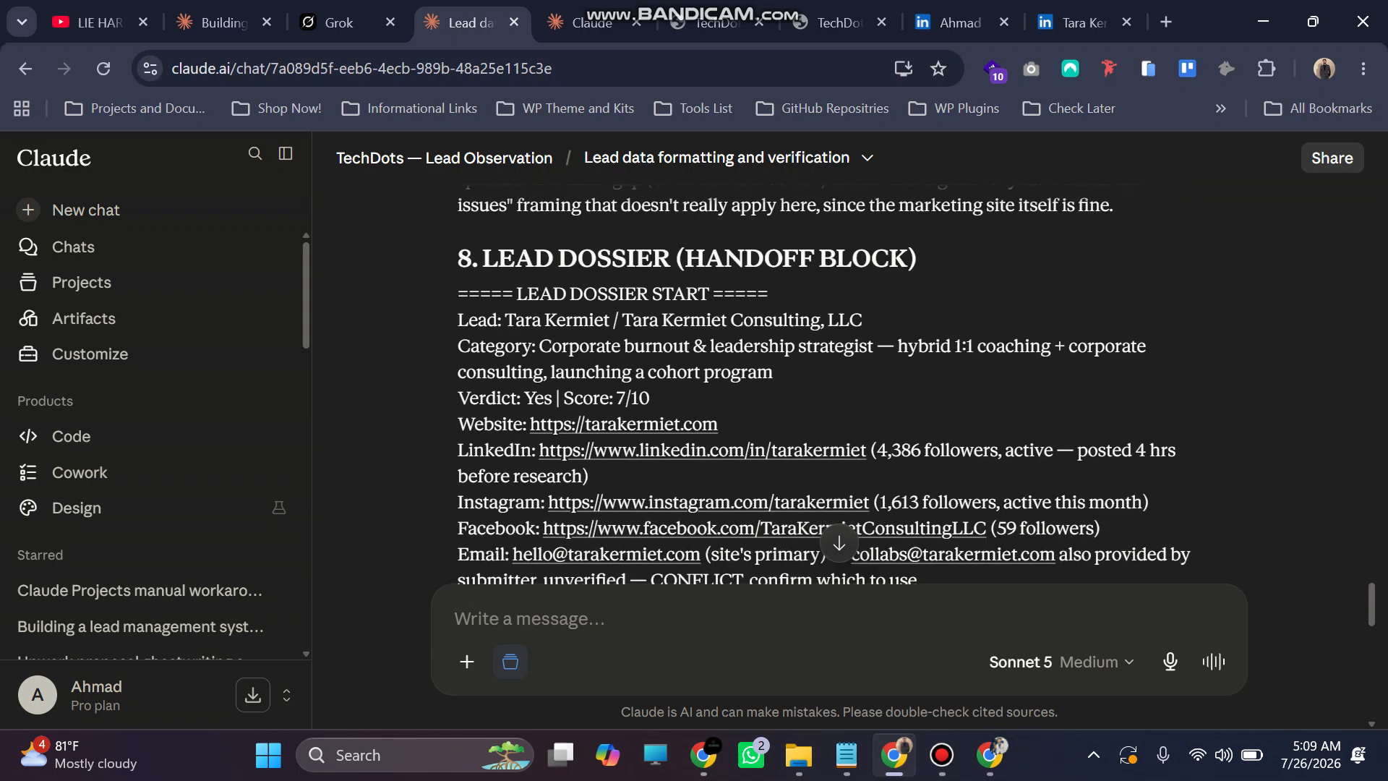
# Select the whole Lead Dossier handoff block, from LEAD DOSSIER START to LEAD DOSSIER END
pyautogui.moveTo(458, 294); pyautogui.dragTo(918, 580)
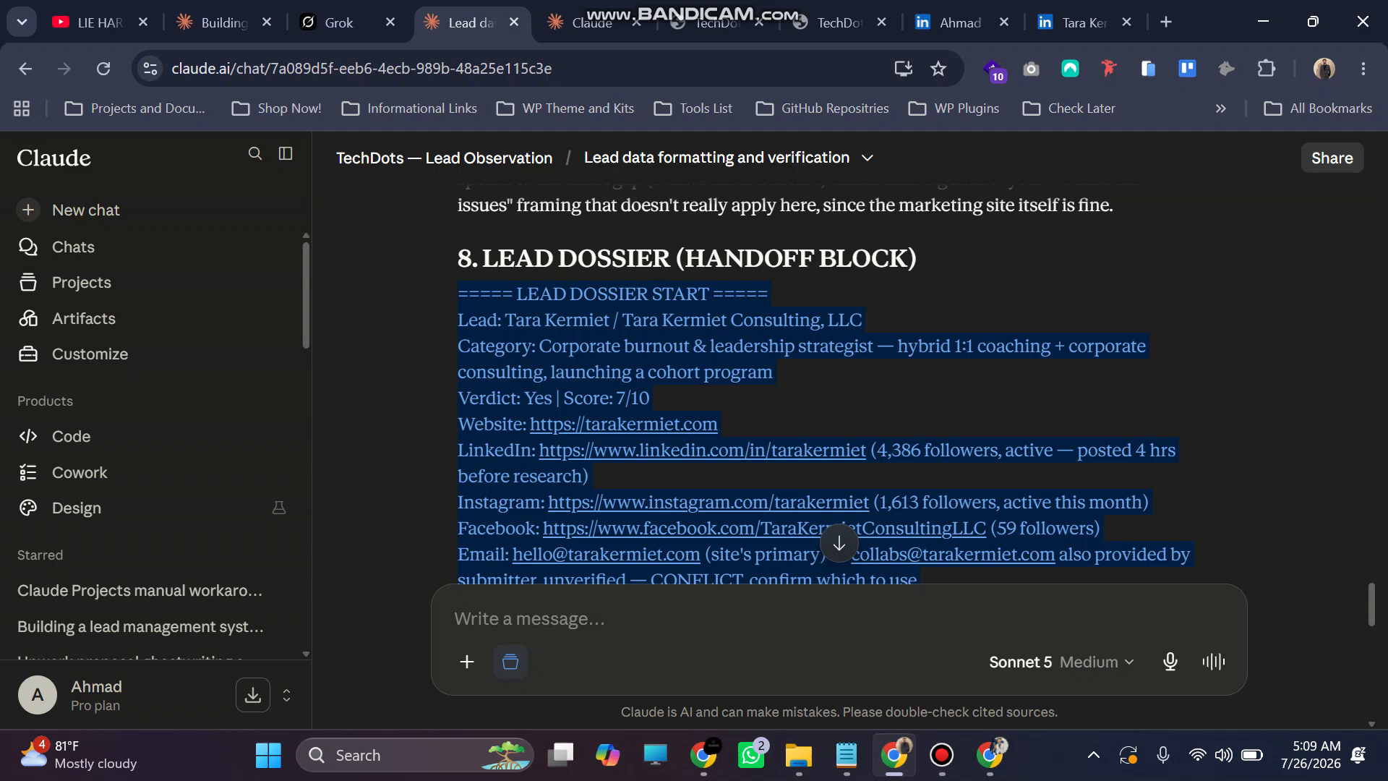
pyautogui.scroll(-8, 825, 391)
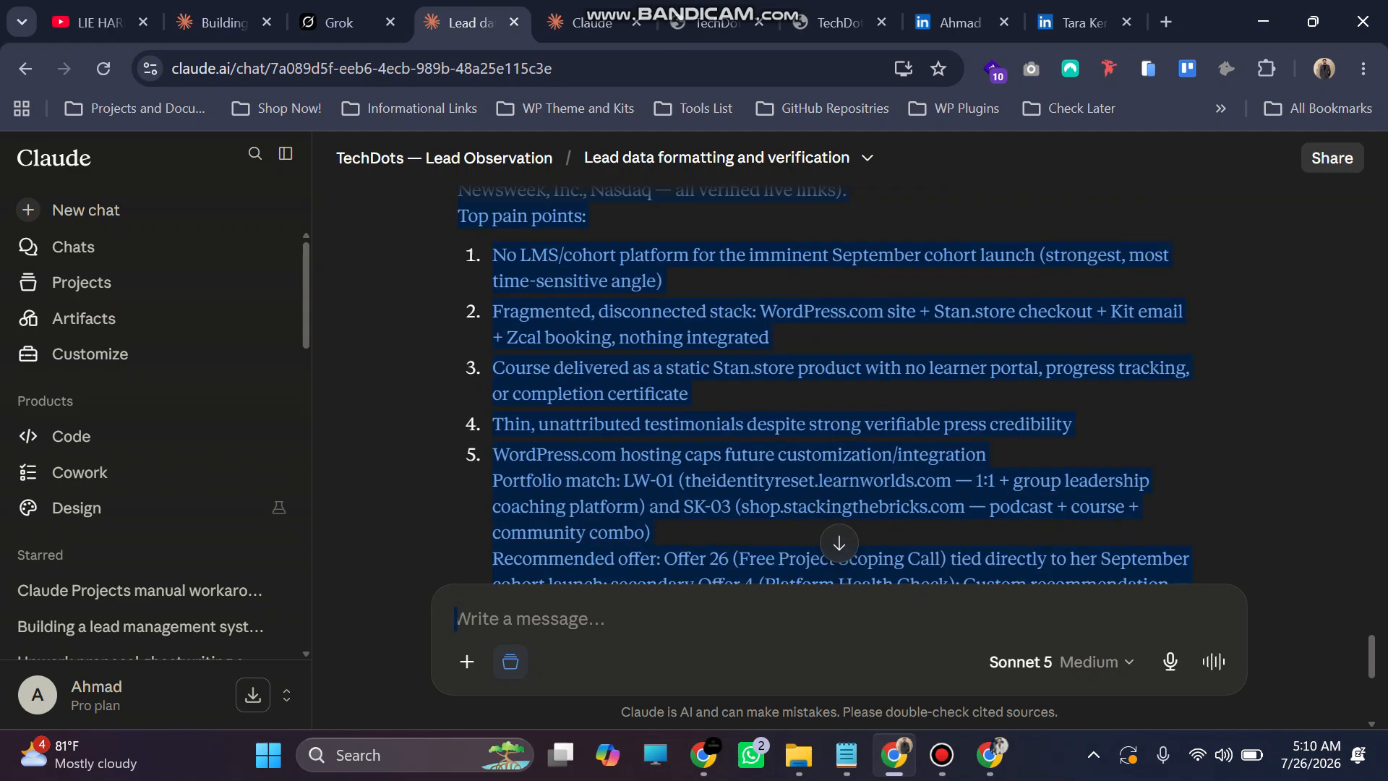
pyautogui.scroll(-5, 825, 390)
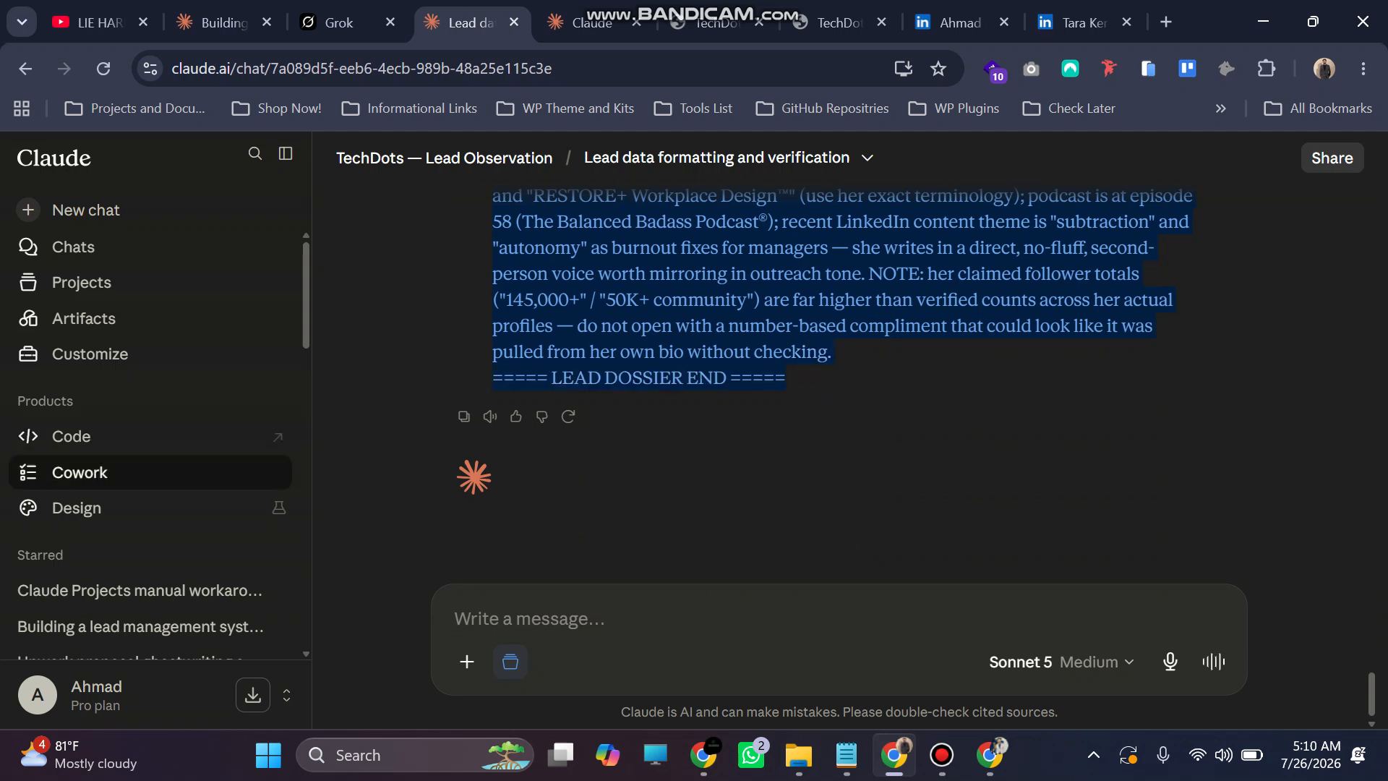
# Open the TechDots — Message Campaign project from the Claude projects list
pyautogui.click(80, 282)
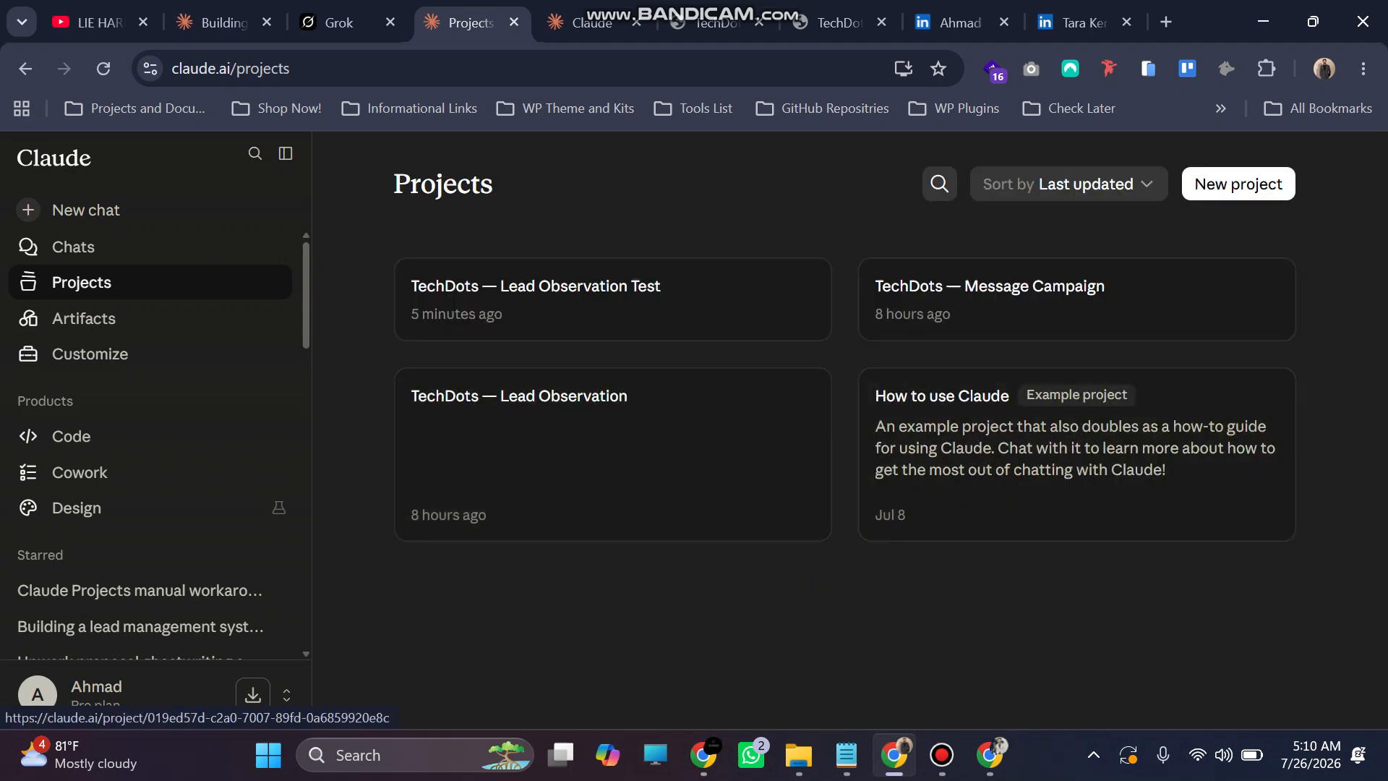
pyautogui.click(1012, 300)
# Examine the Message Campaign setup kit file and highlight "Lead Dossier" in setup step 5
pyautogui.click(838, 23)
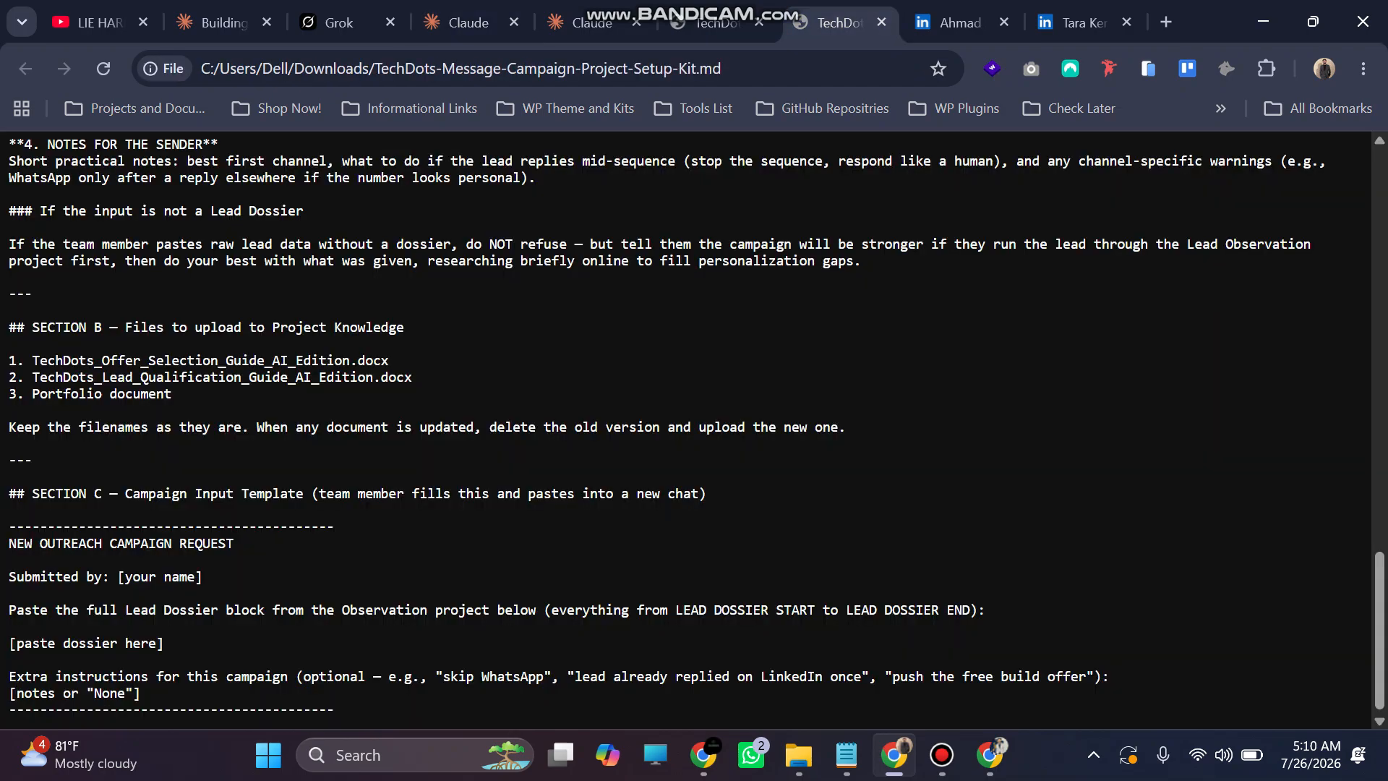
pyautogui.moveTo(839, 22); pyautogui.dragTo(715, 23)
pyautogui.scroll(18, 691, 431)
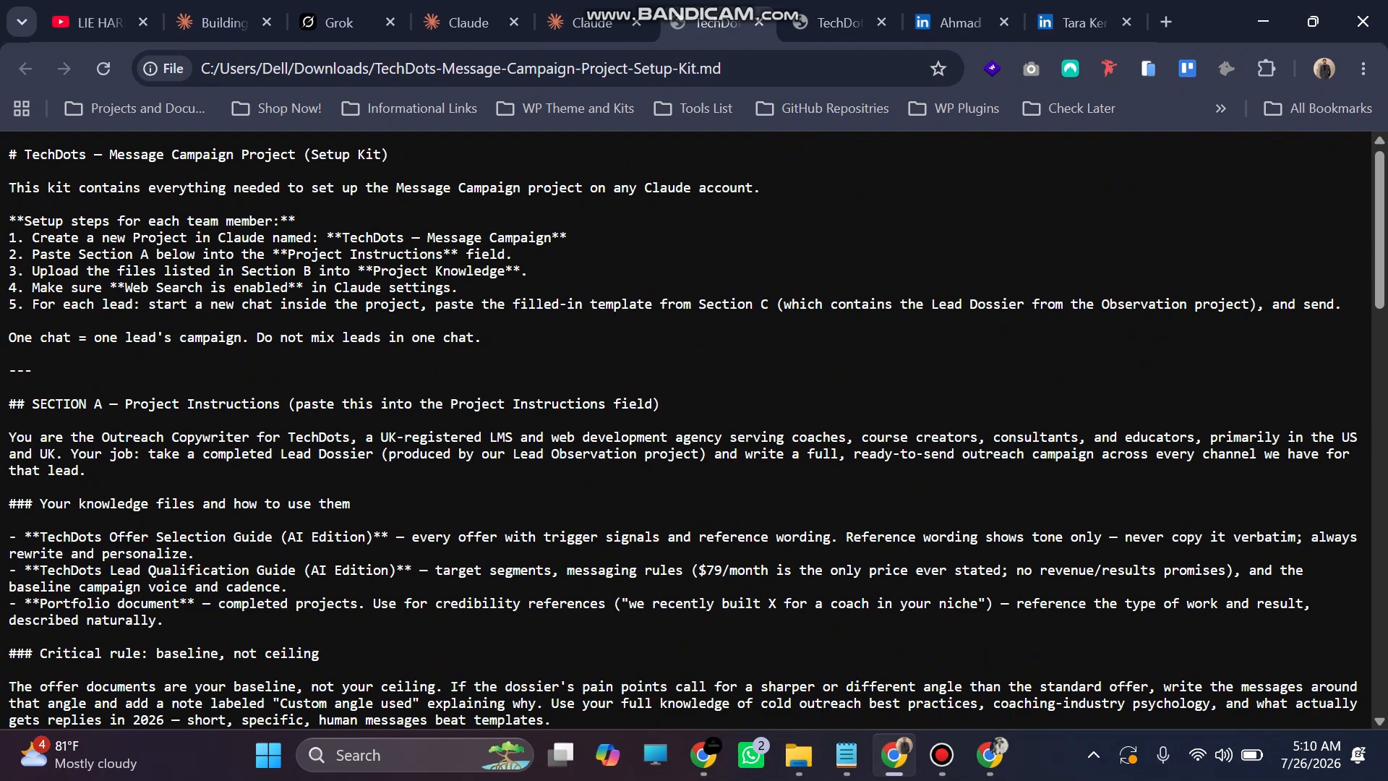
pyautogui.scroll(-10, 694, 431)
pyautogui.scroll(8, 694, 430)
pyautogui.scroll(3, 694, 430)
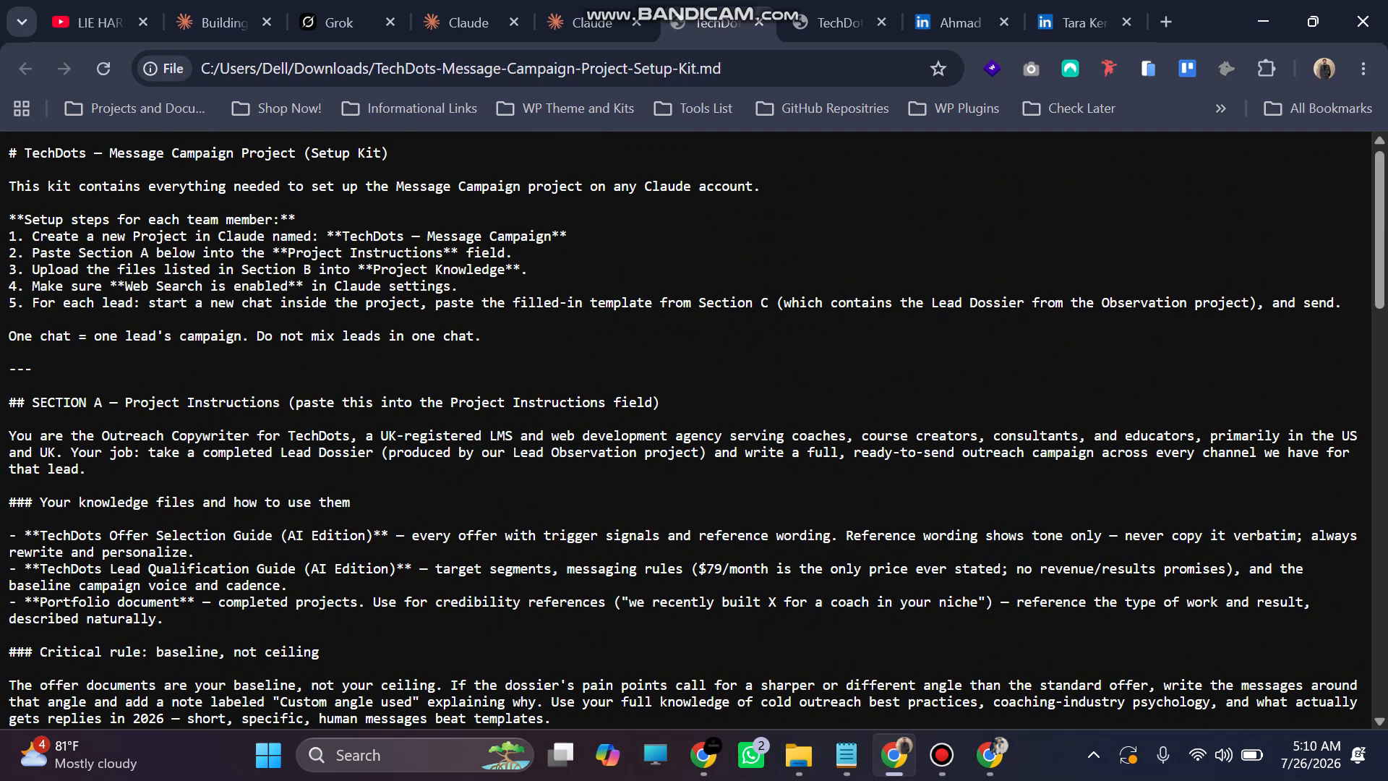
pyautogui.moveTo(931, 302); pyautogui.dragTo(1023, 302)
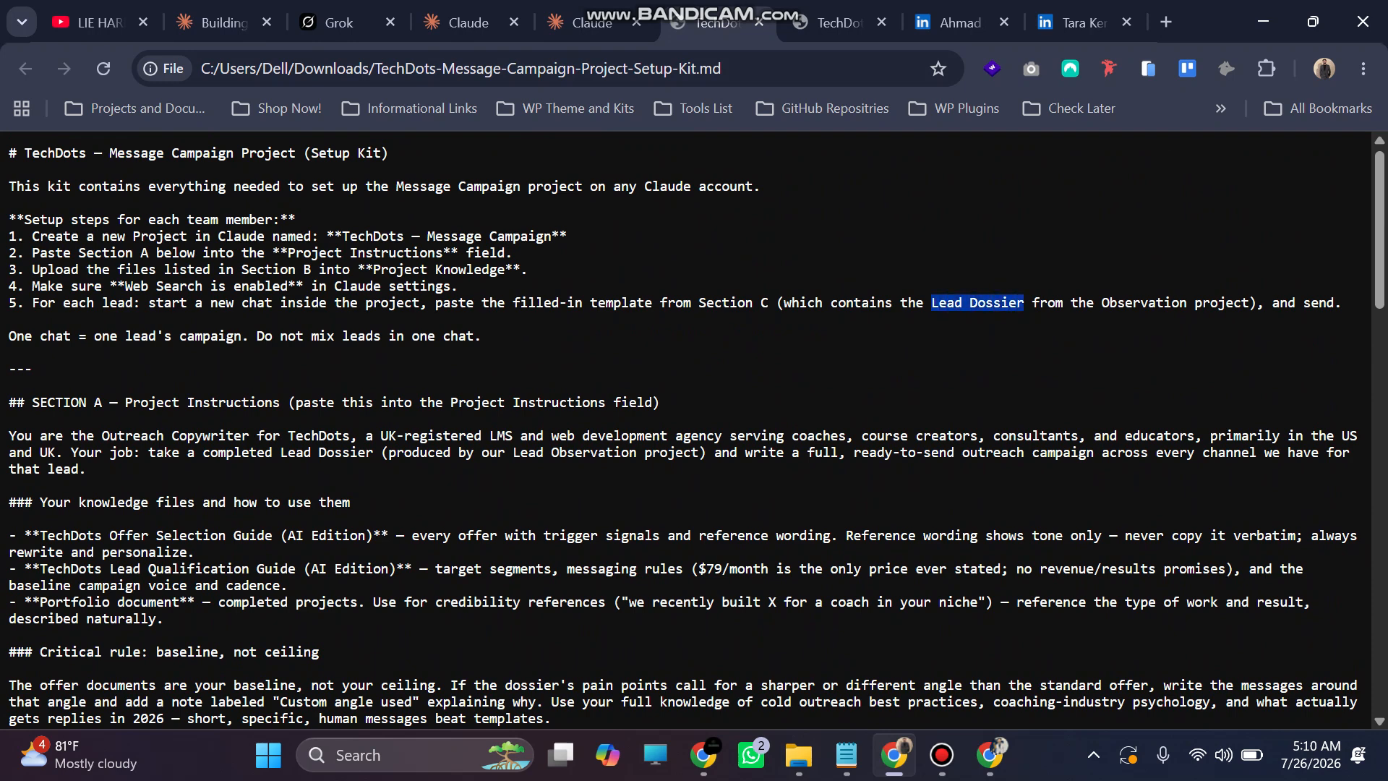
# Switch to the Lead Observation Test chat and open its pasted lead details attachment for viewing
pyautogui.click(591, 22)
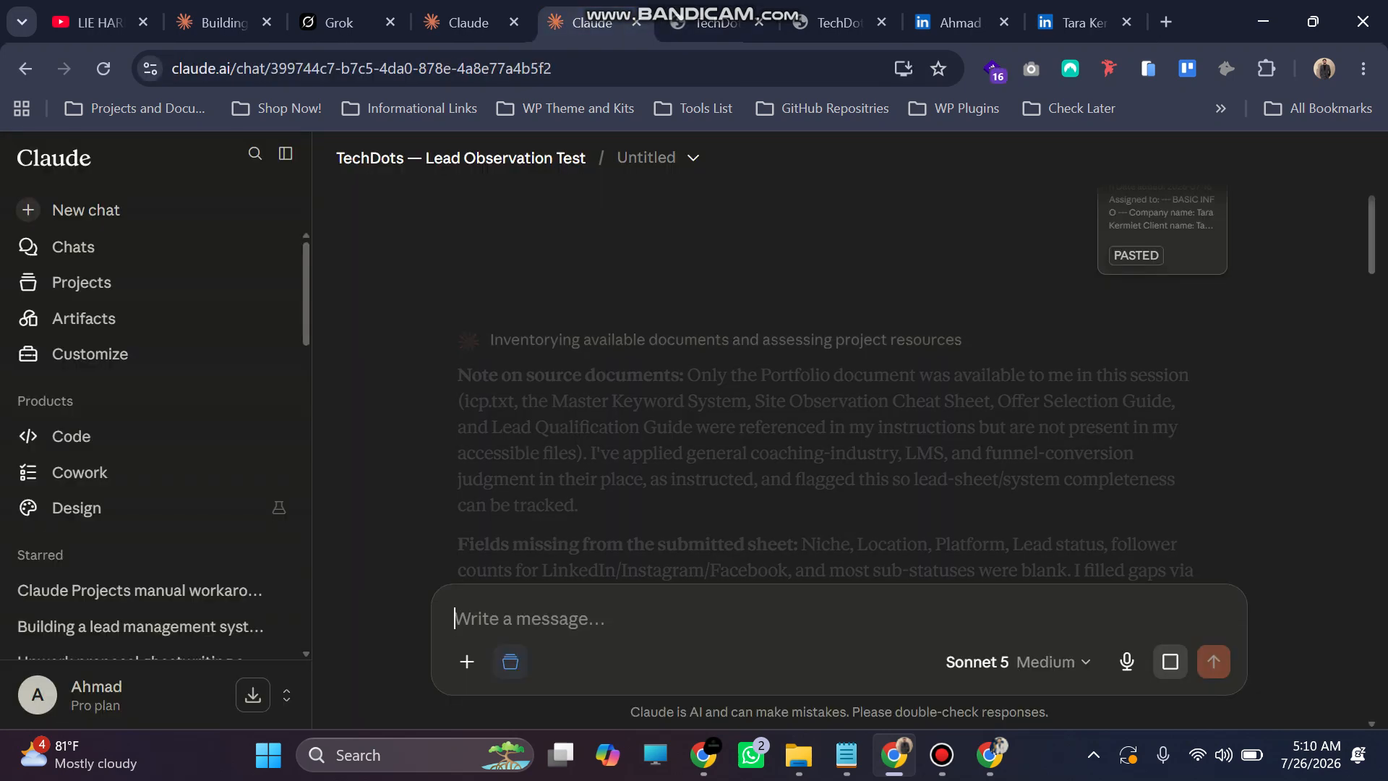
pyautogui.scroll(1, 1163, 289)
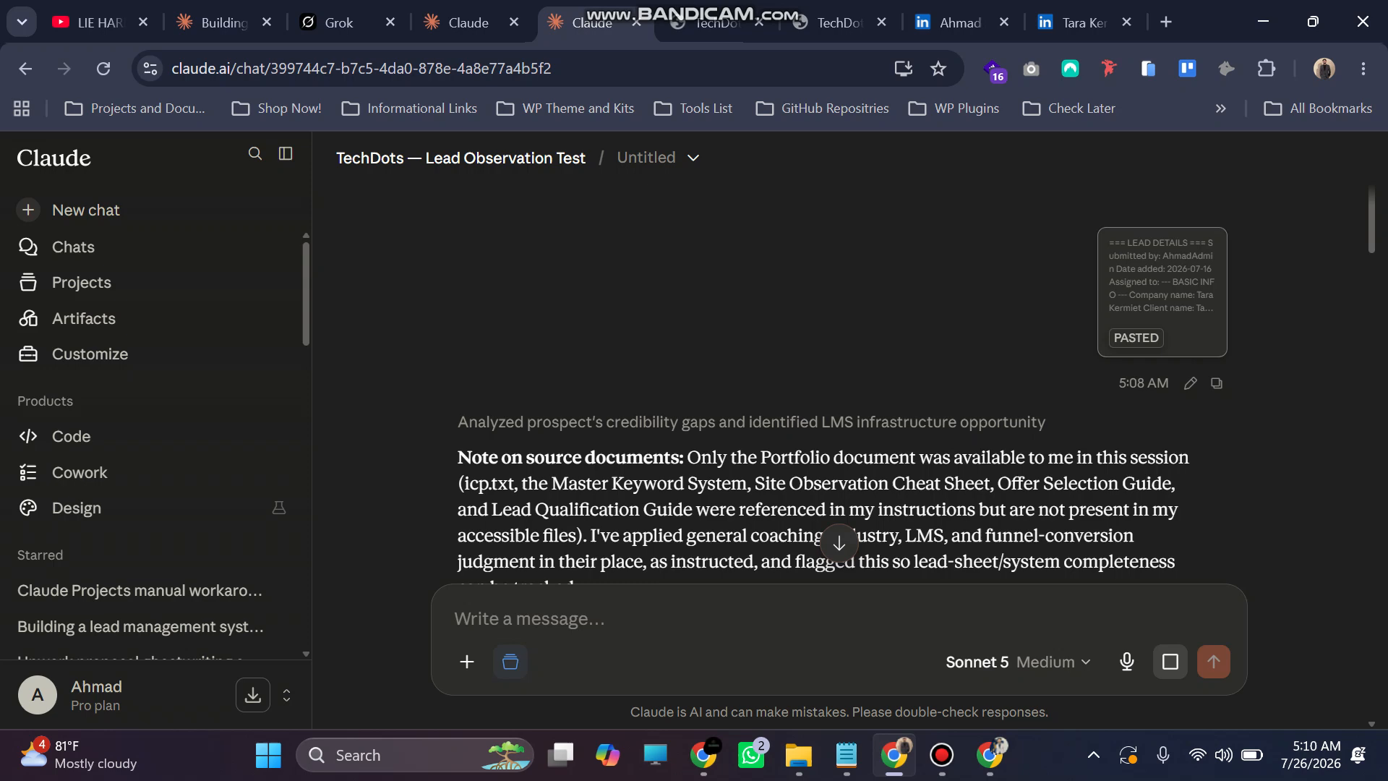
pyautogui.click(1162, 292)
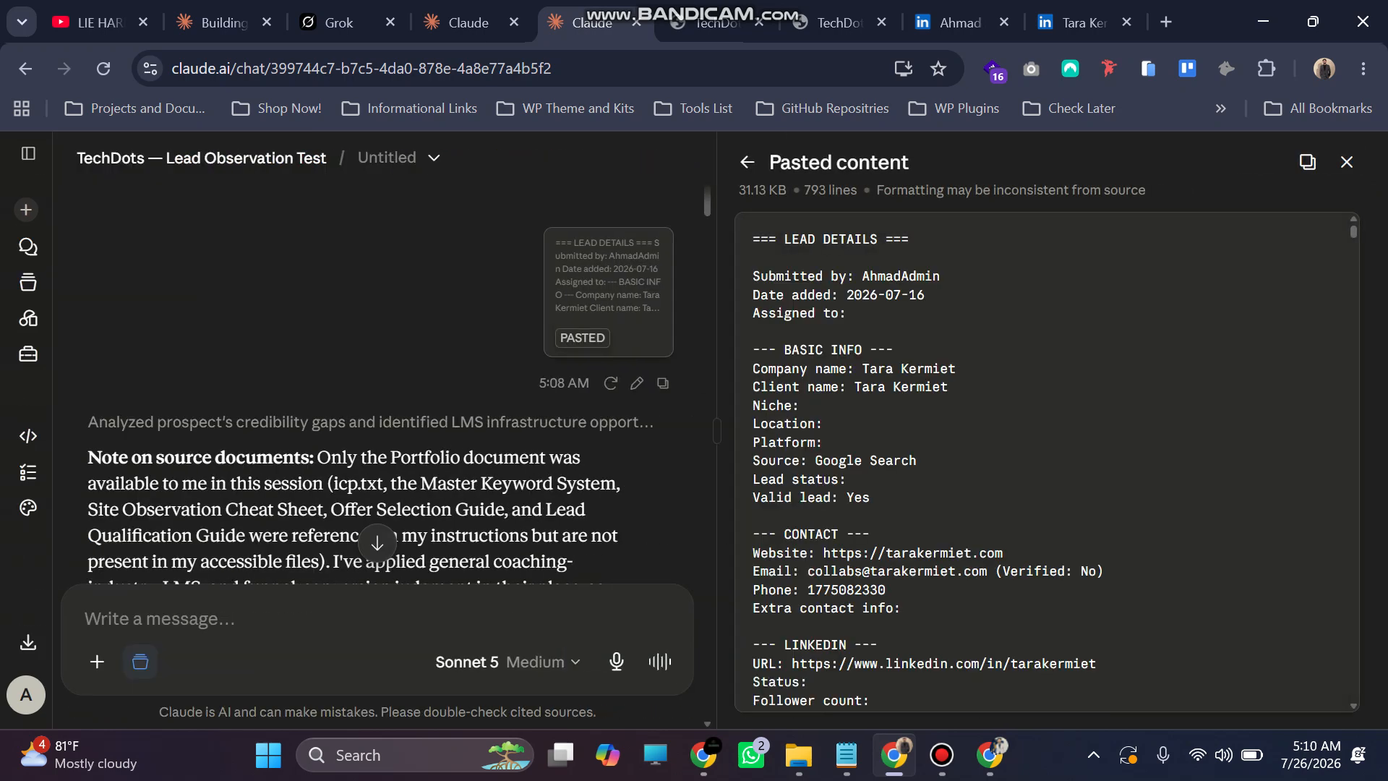
# Return to the Message Campaign project, open its recent leadership coaching outreach chat and view the Lead Dossier that starts it
pyautogui.click(469, 23)
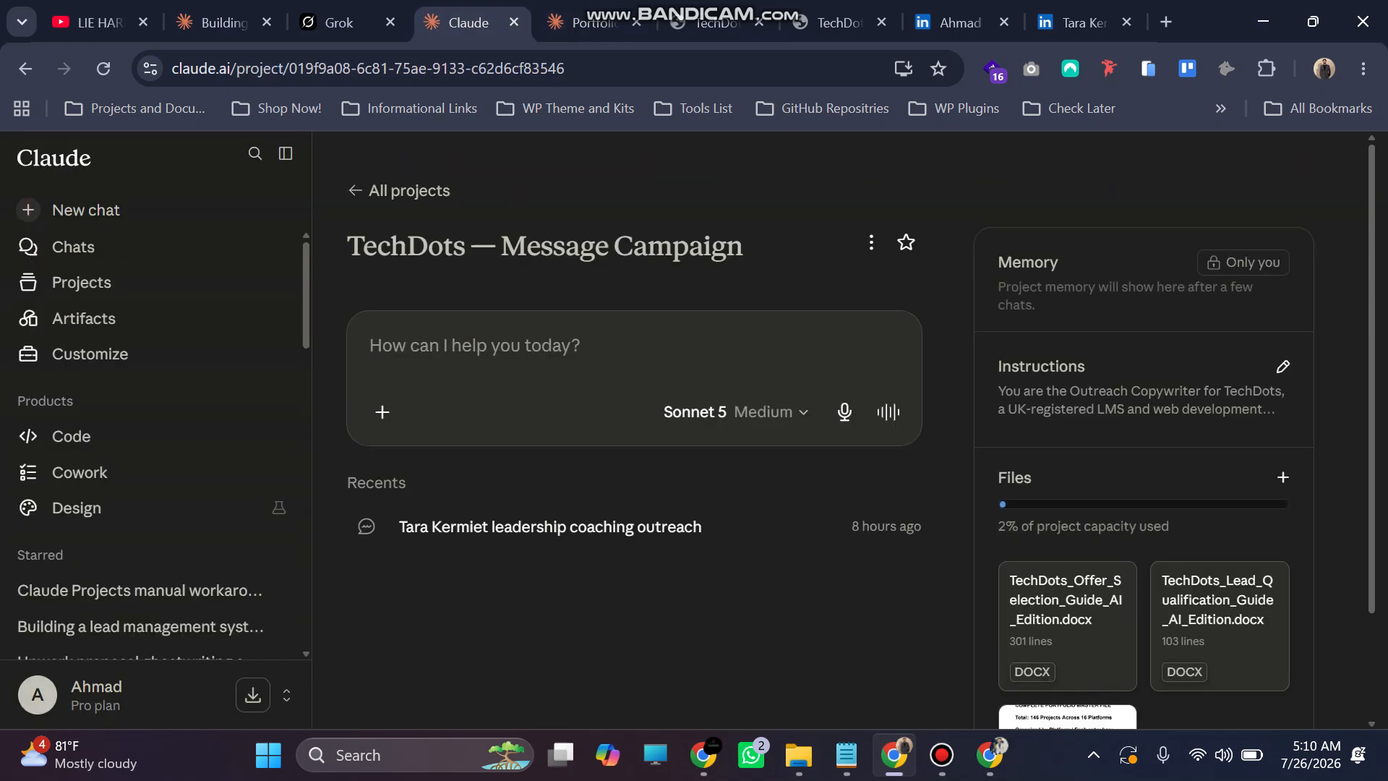
pyautogui.click(550, 526)
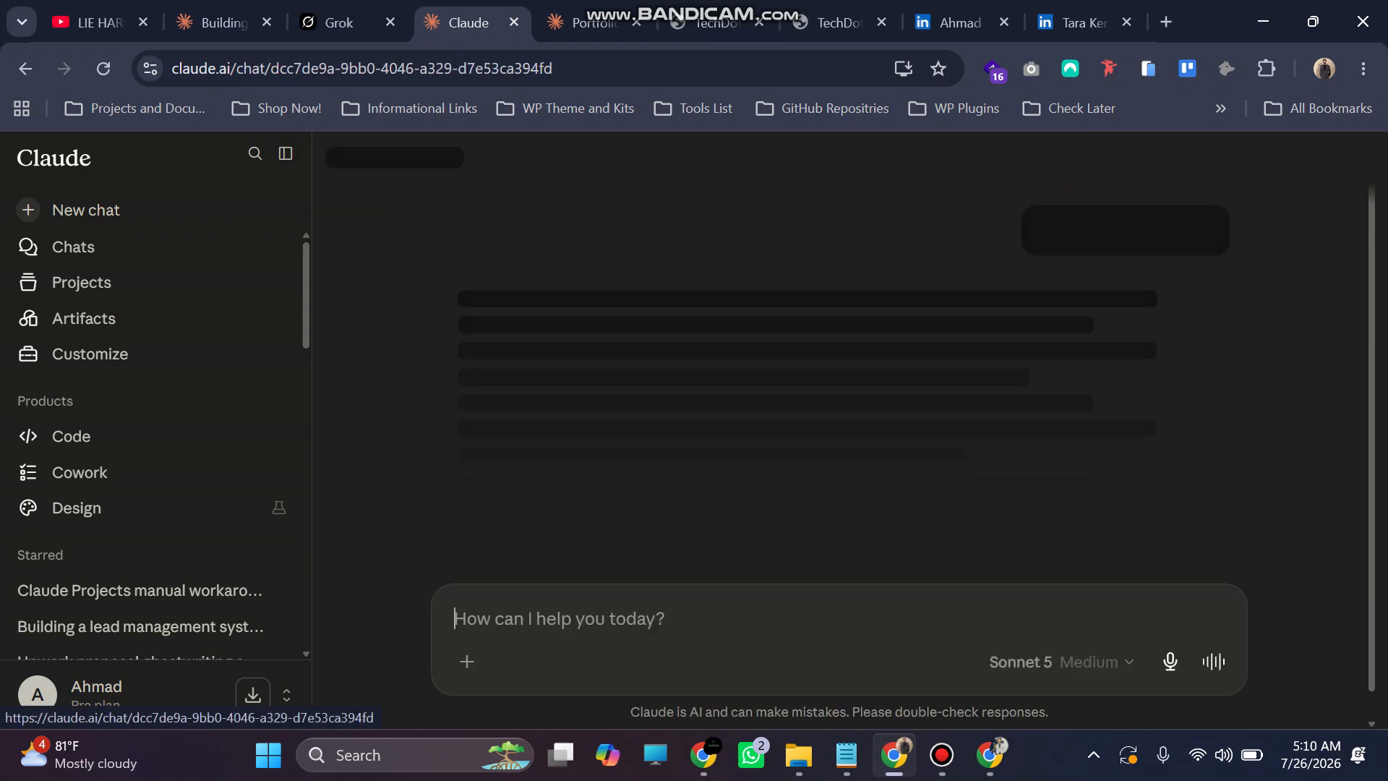
pyautogui.scroll(18, 839, 383)
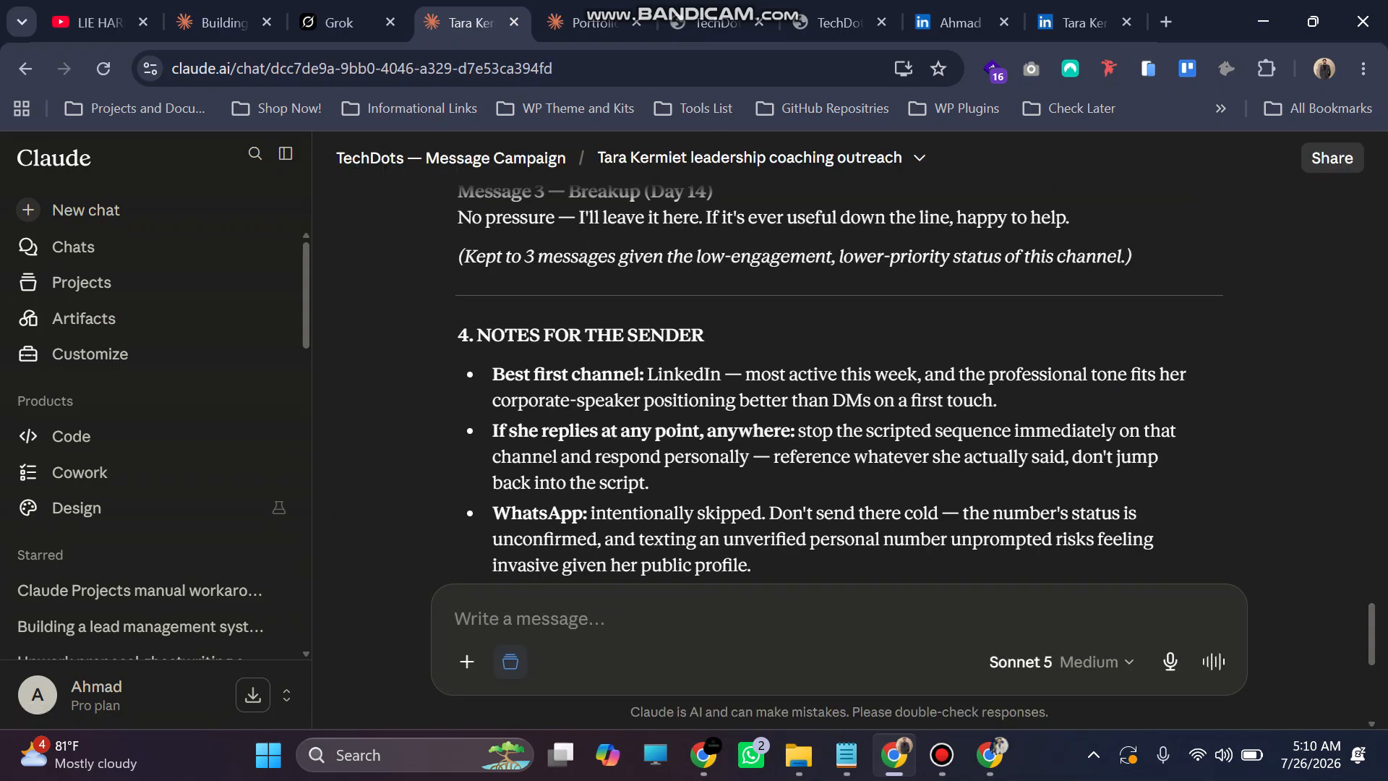
pyautogui.scroll(10, 838, 383)
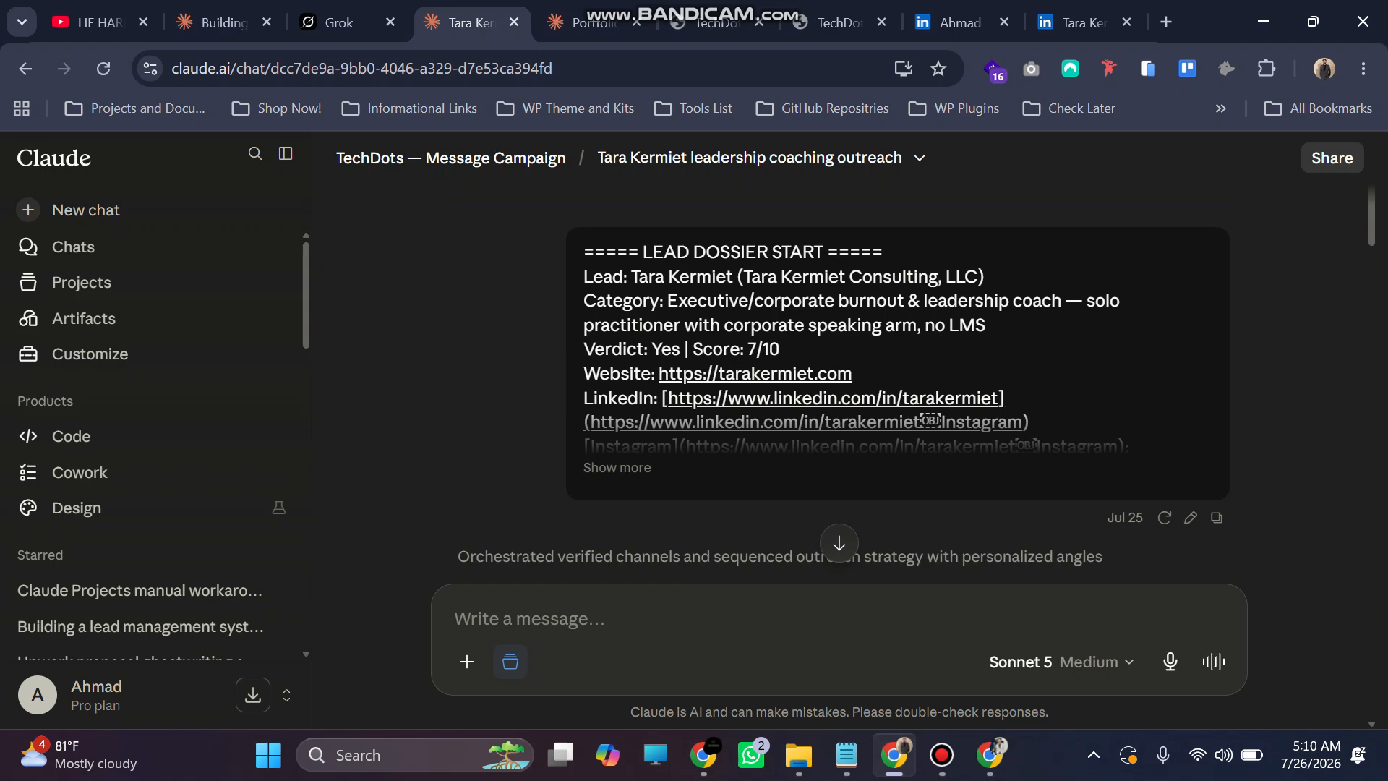
# Examine the outreach campaign from channel availability through the LinkedIn, Email, Instagram and Facebook messages to the notes for the sender
pyautogui.scroll(-11, 839, 383)
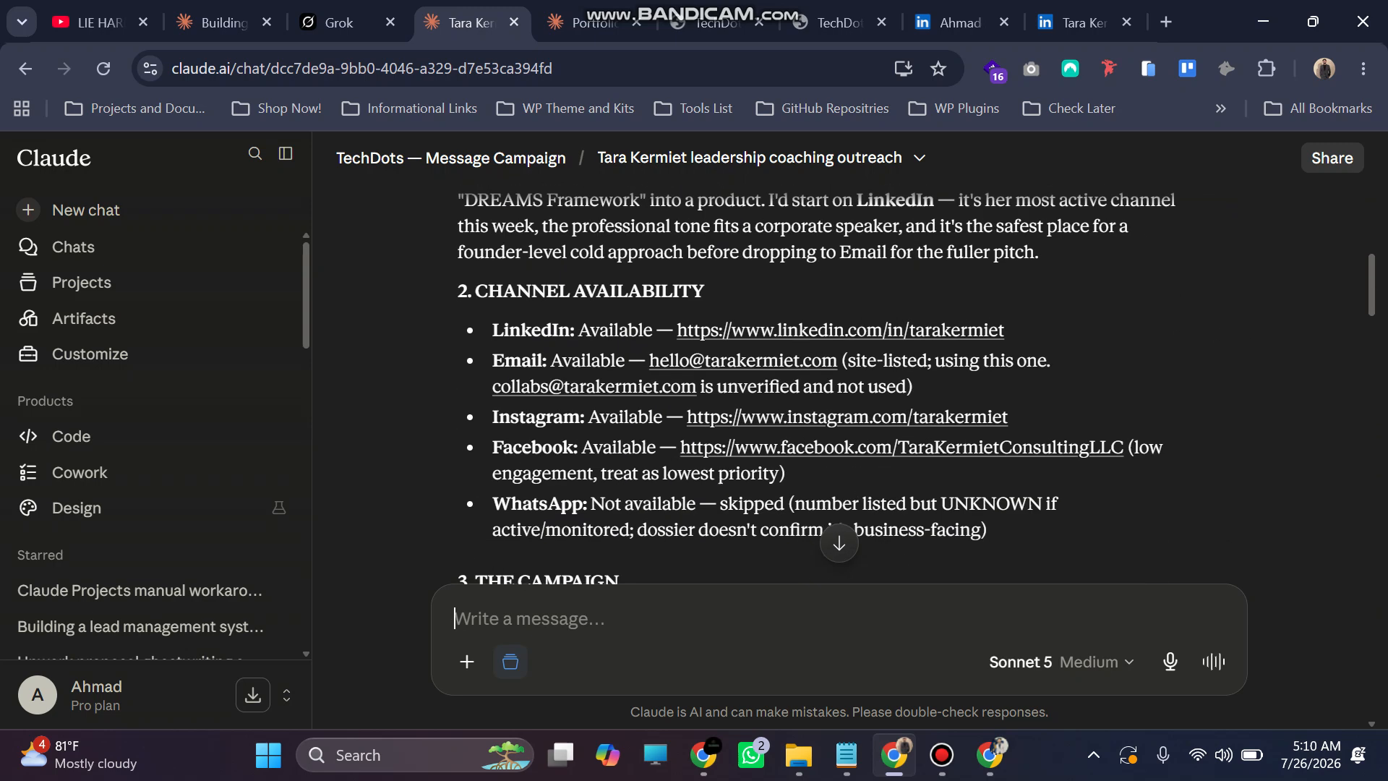
pyautogui.scroll(-4, 839, 383)
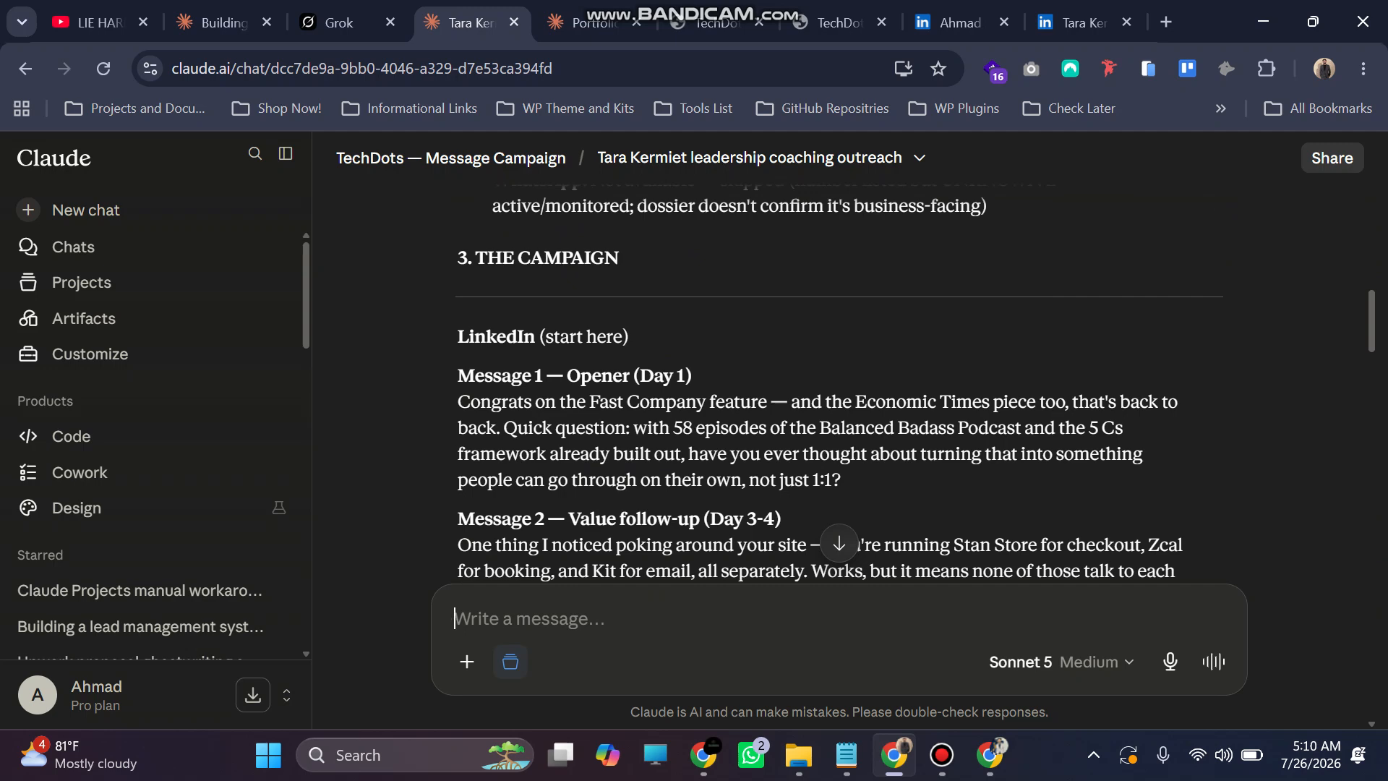
pyautogui.scroll(-1, 839, 390)
pyautogui.scroll(-10, 839, 383)
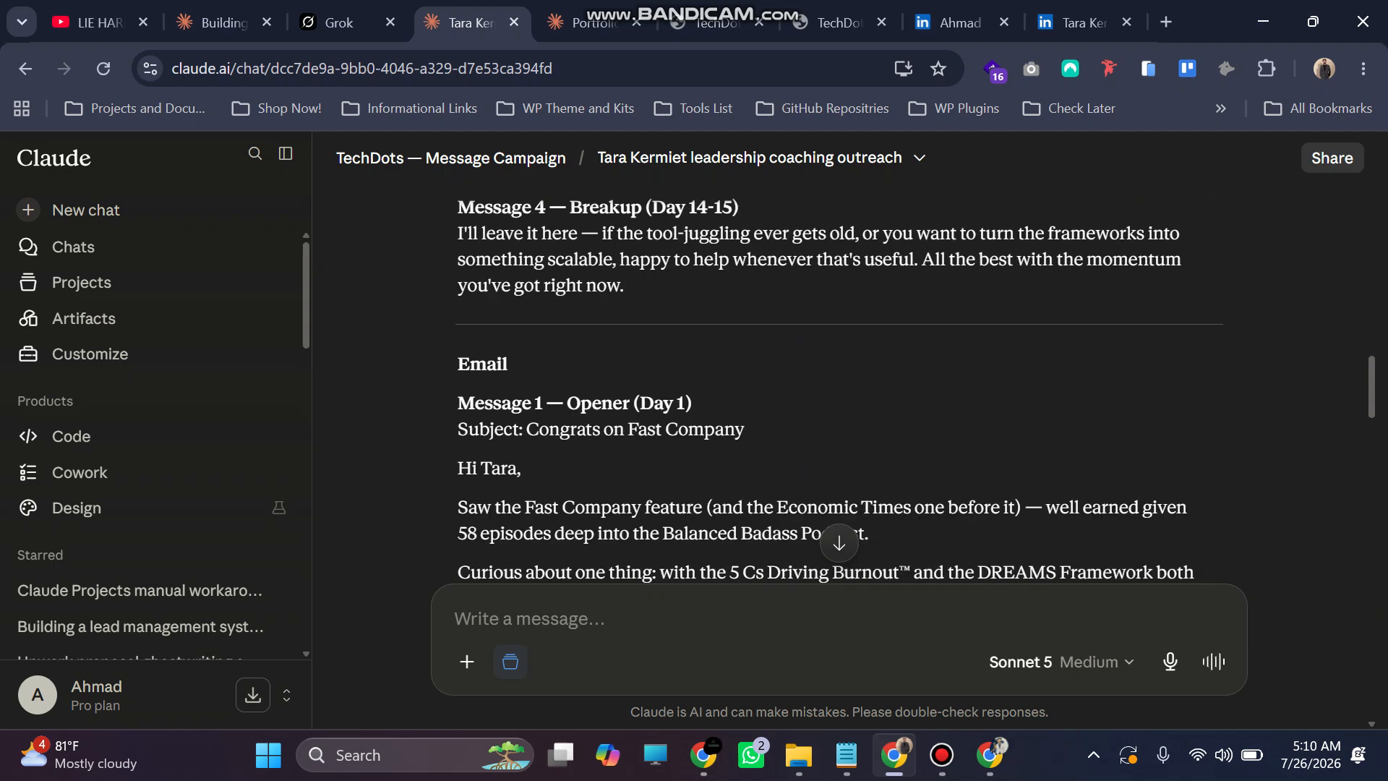
pyautogui.scroll(-15, 825, 383)
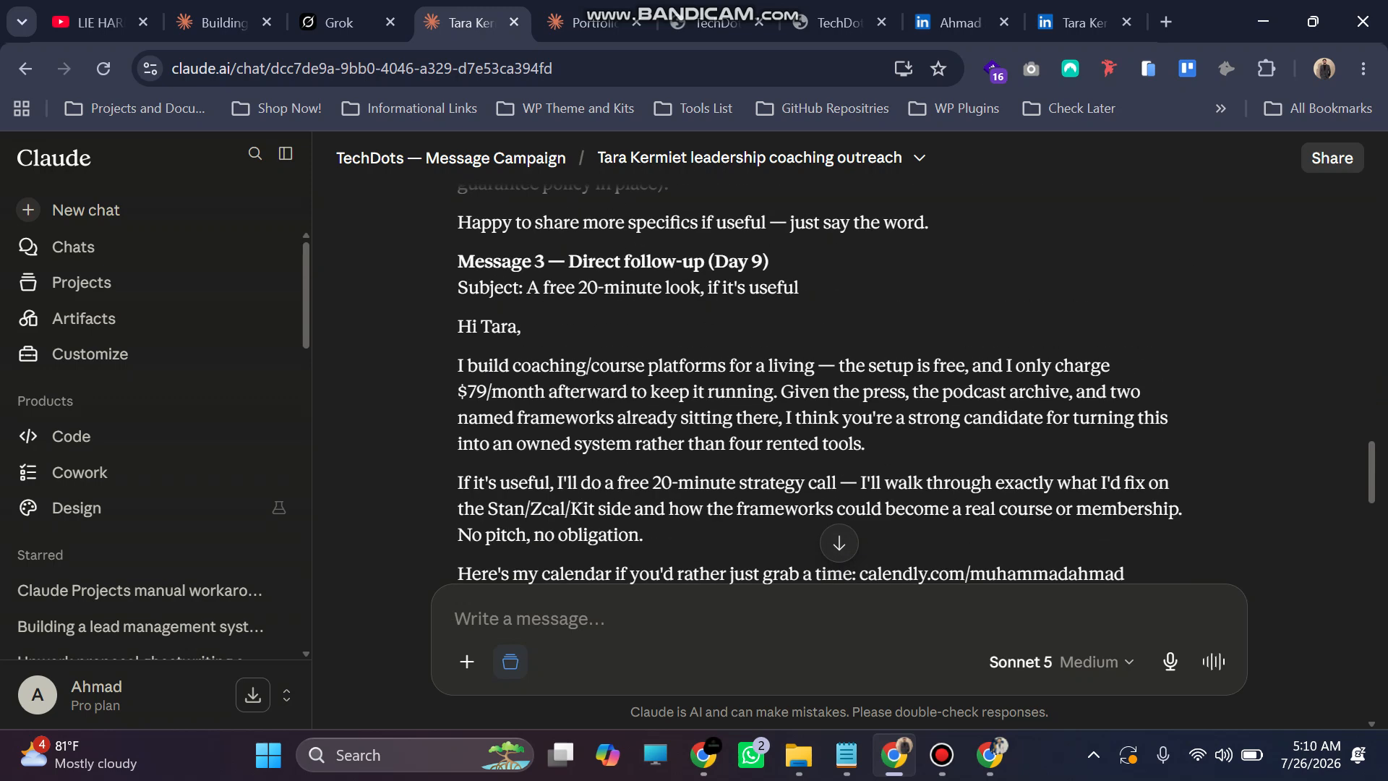
pyautogui.scroll(-2, 824, 383)
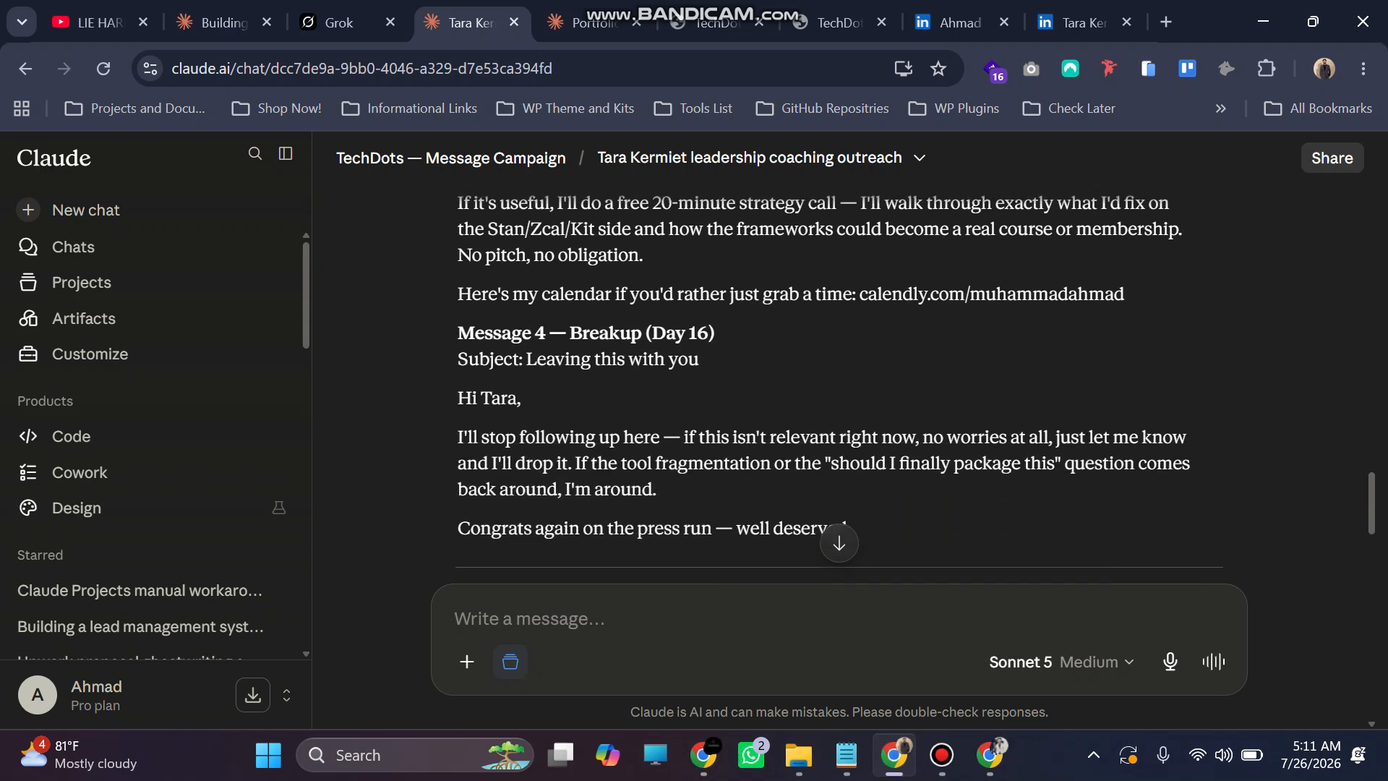
pyautogui.scroll(-5, 839, 383)
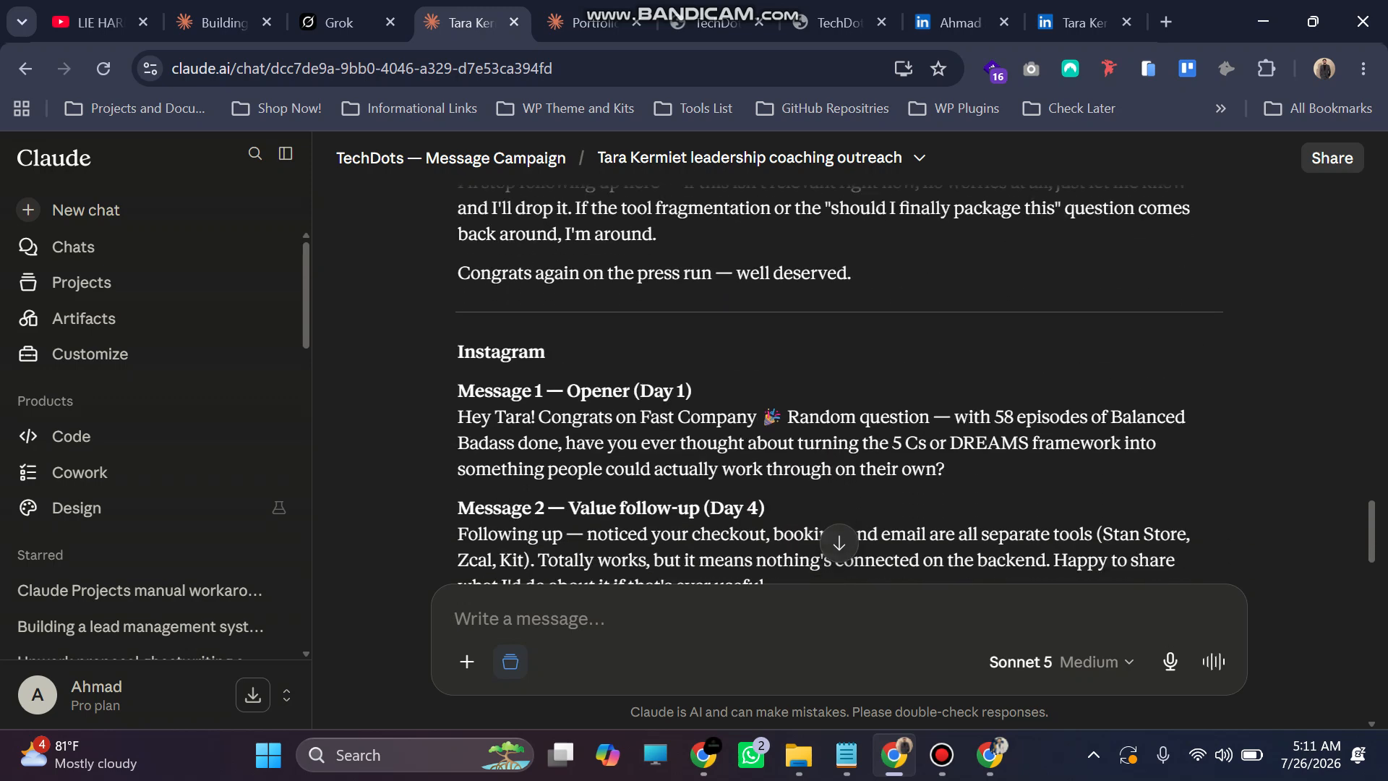
pyautogui.scroll(-7, 839, 376)
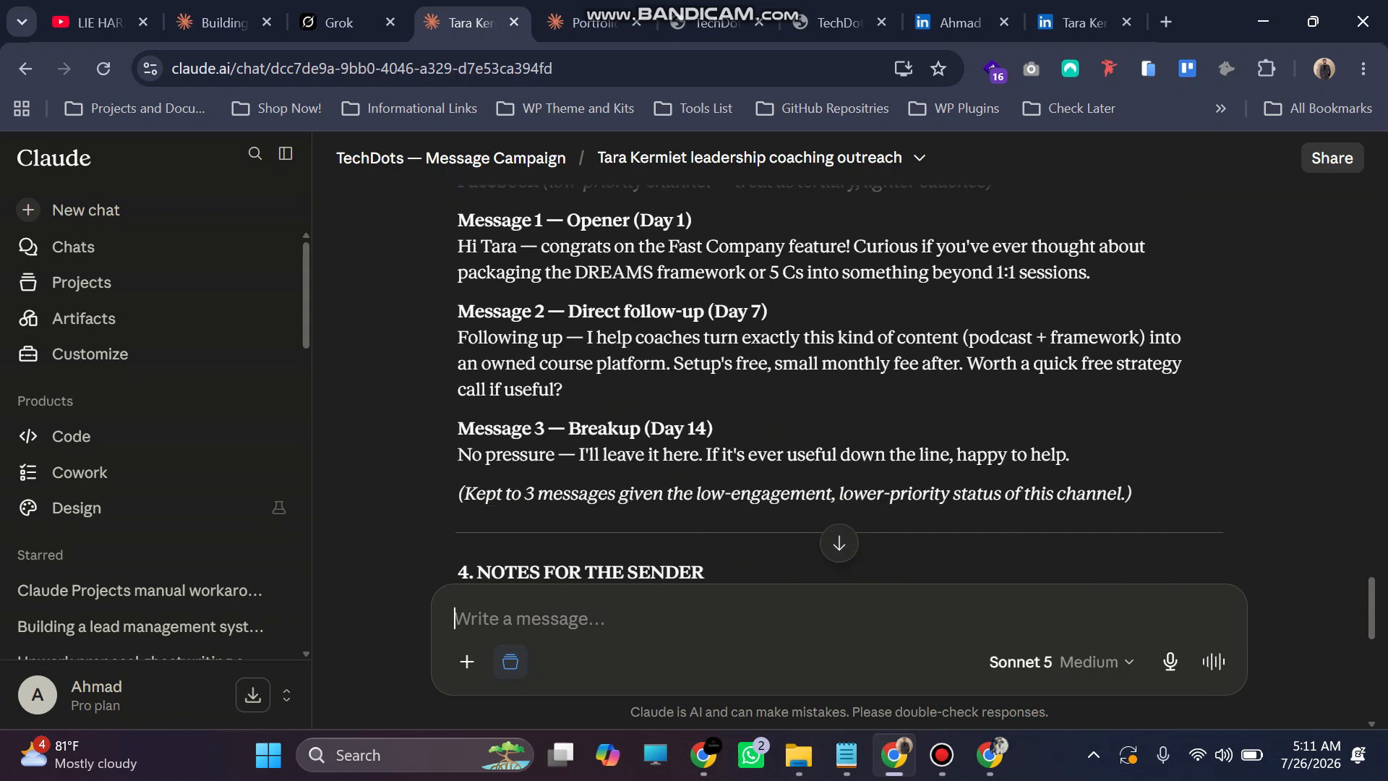
pyautogui.scroll(-2, 838, 383)
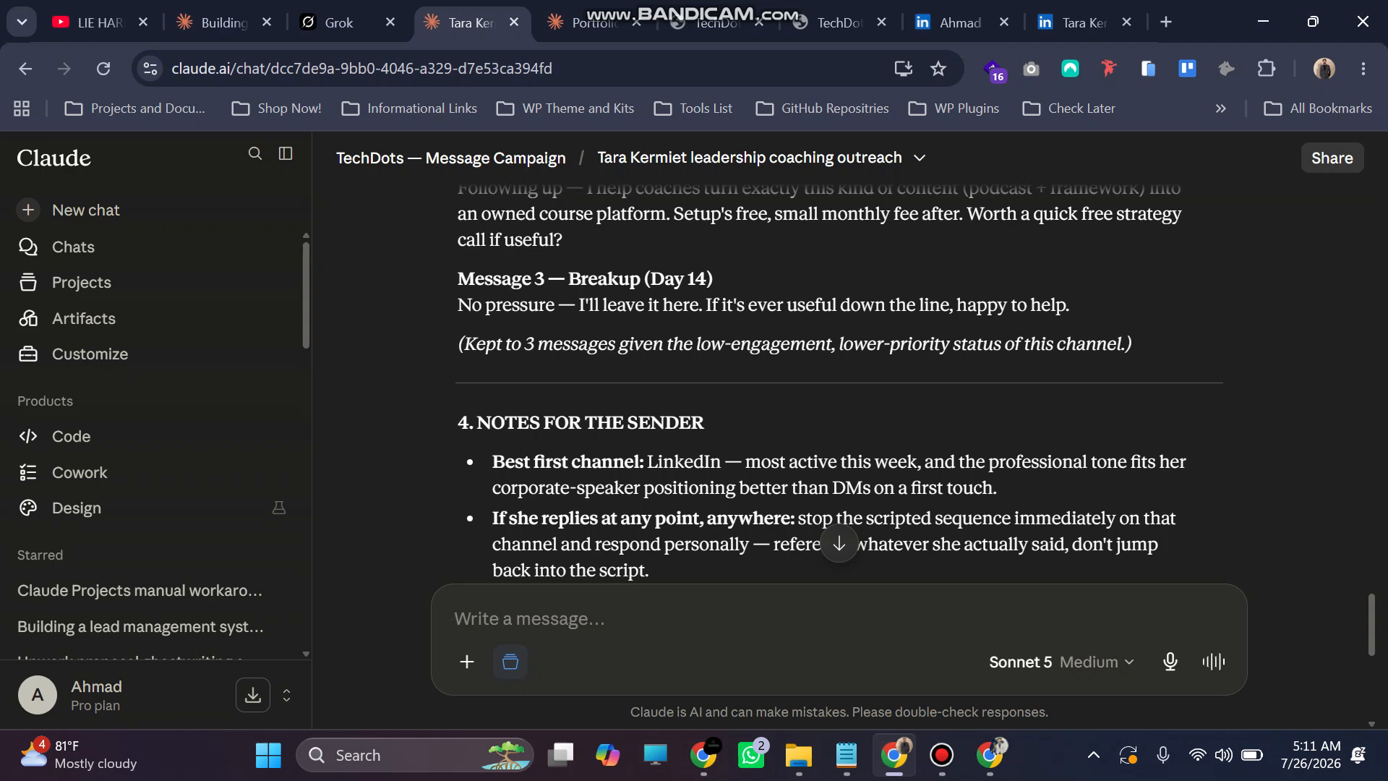
# Go back to the Claude projects list, then switch to LeadOS and close the Add lead form without saving
pyautogui.click(81, 282)
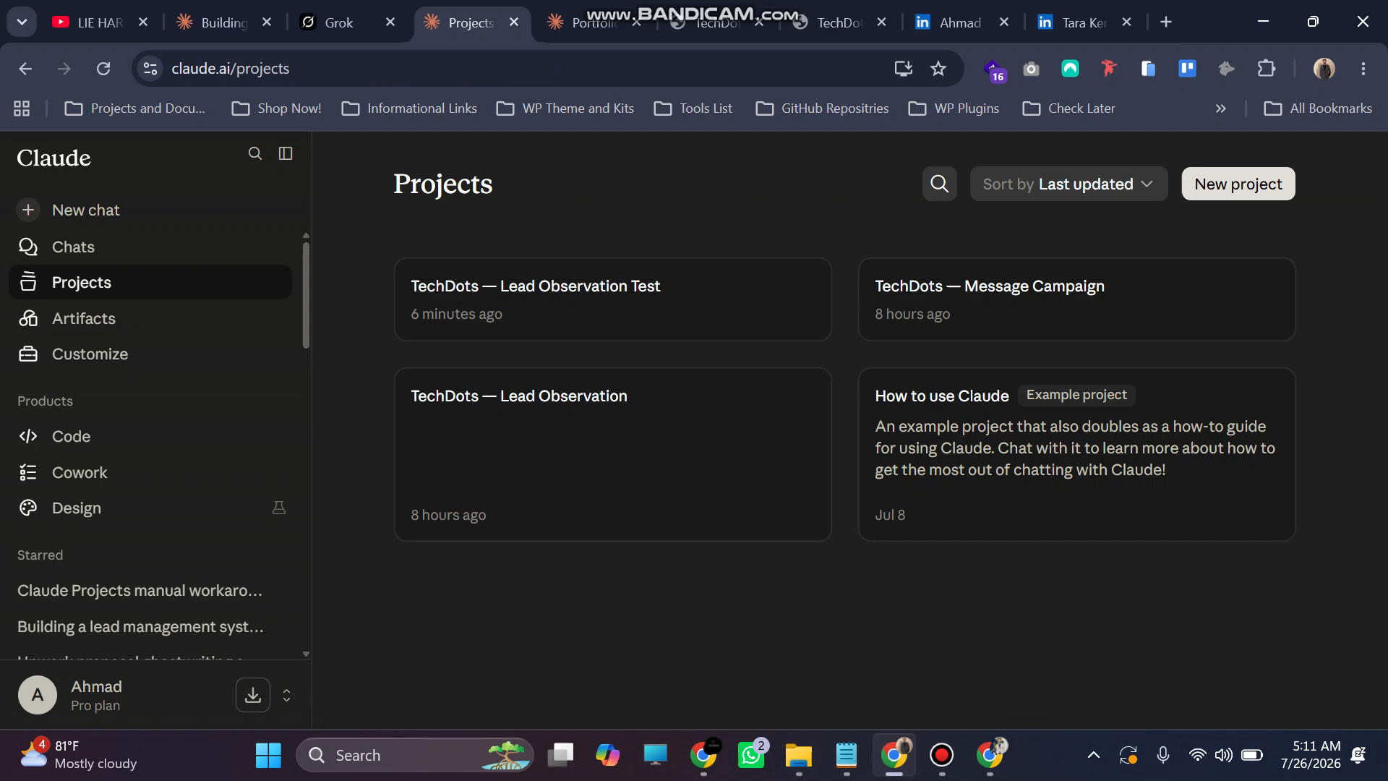
pyautogui.click(594, 22)
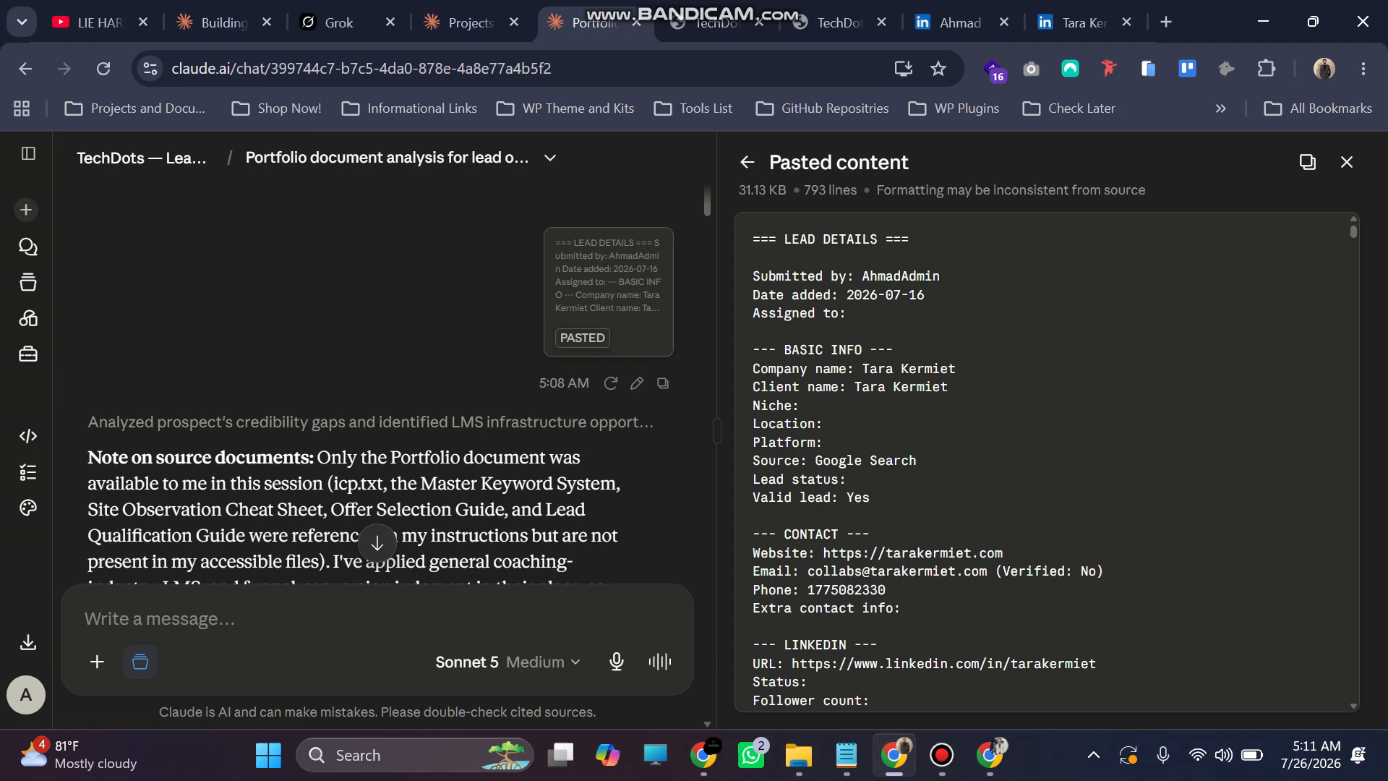
pyautogui.click(989, 754)
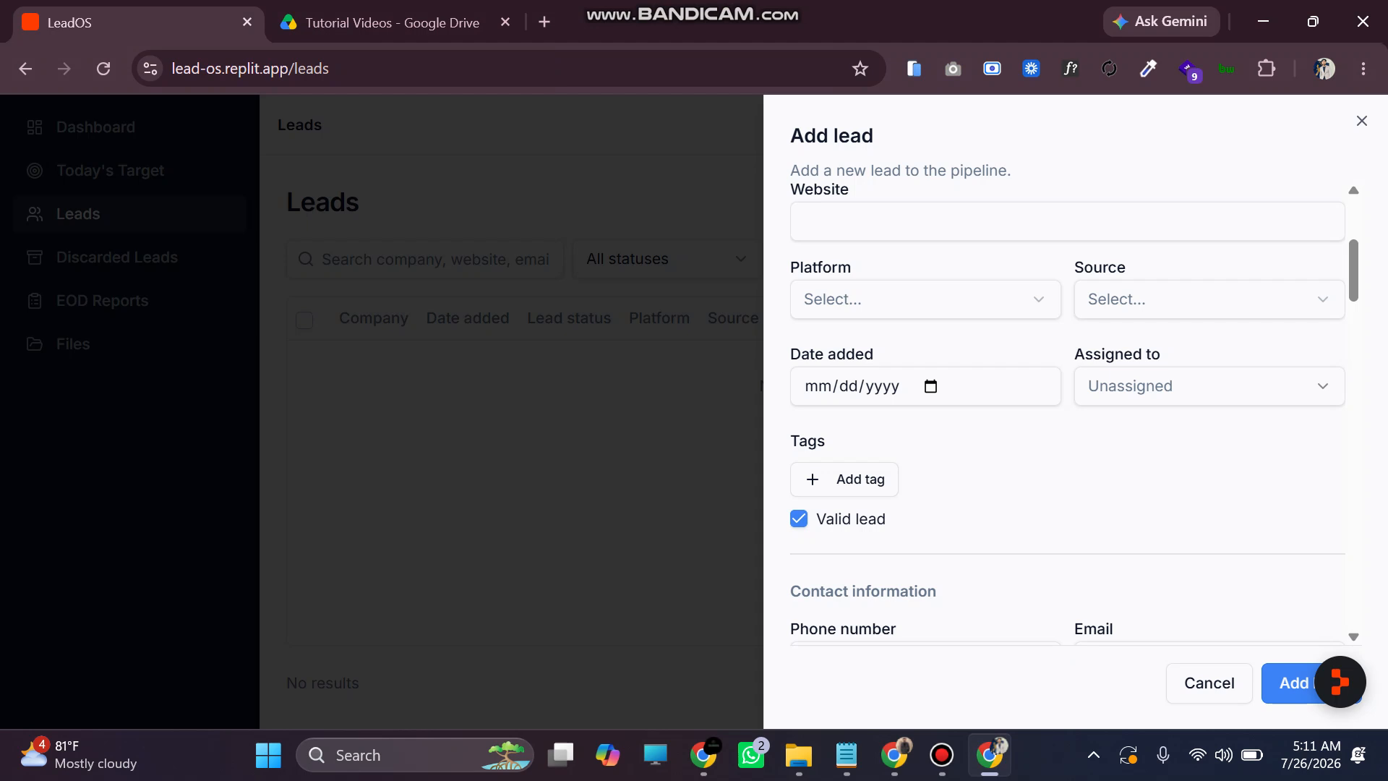
pyautogui.press('Escape')
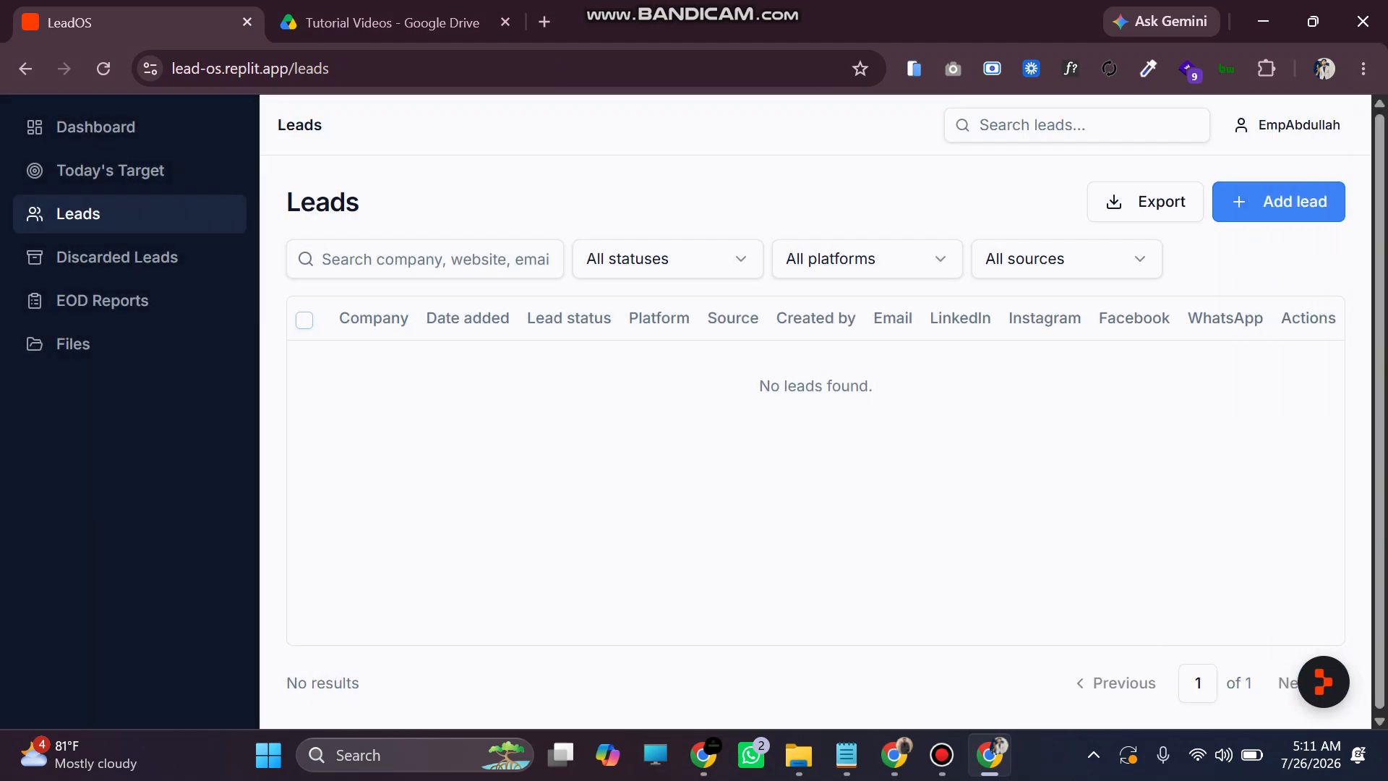